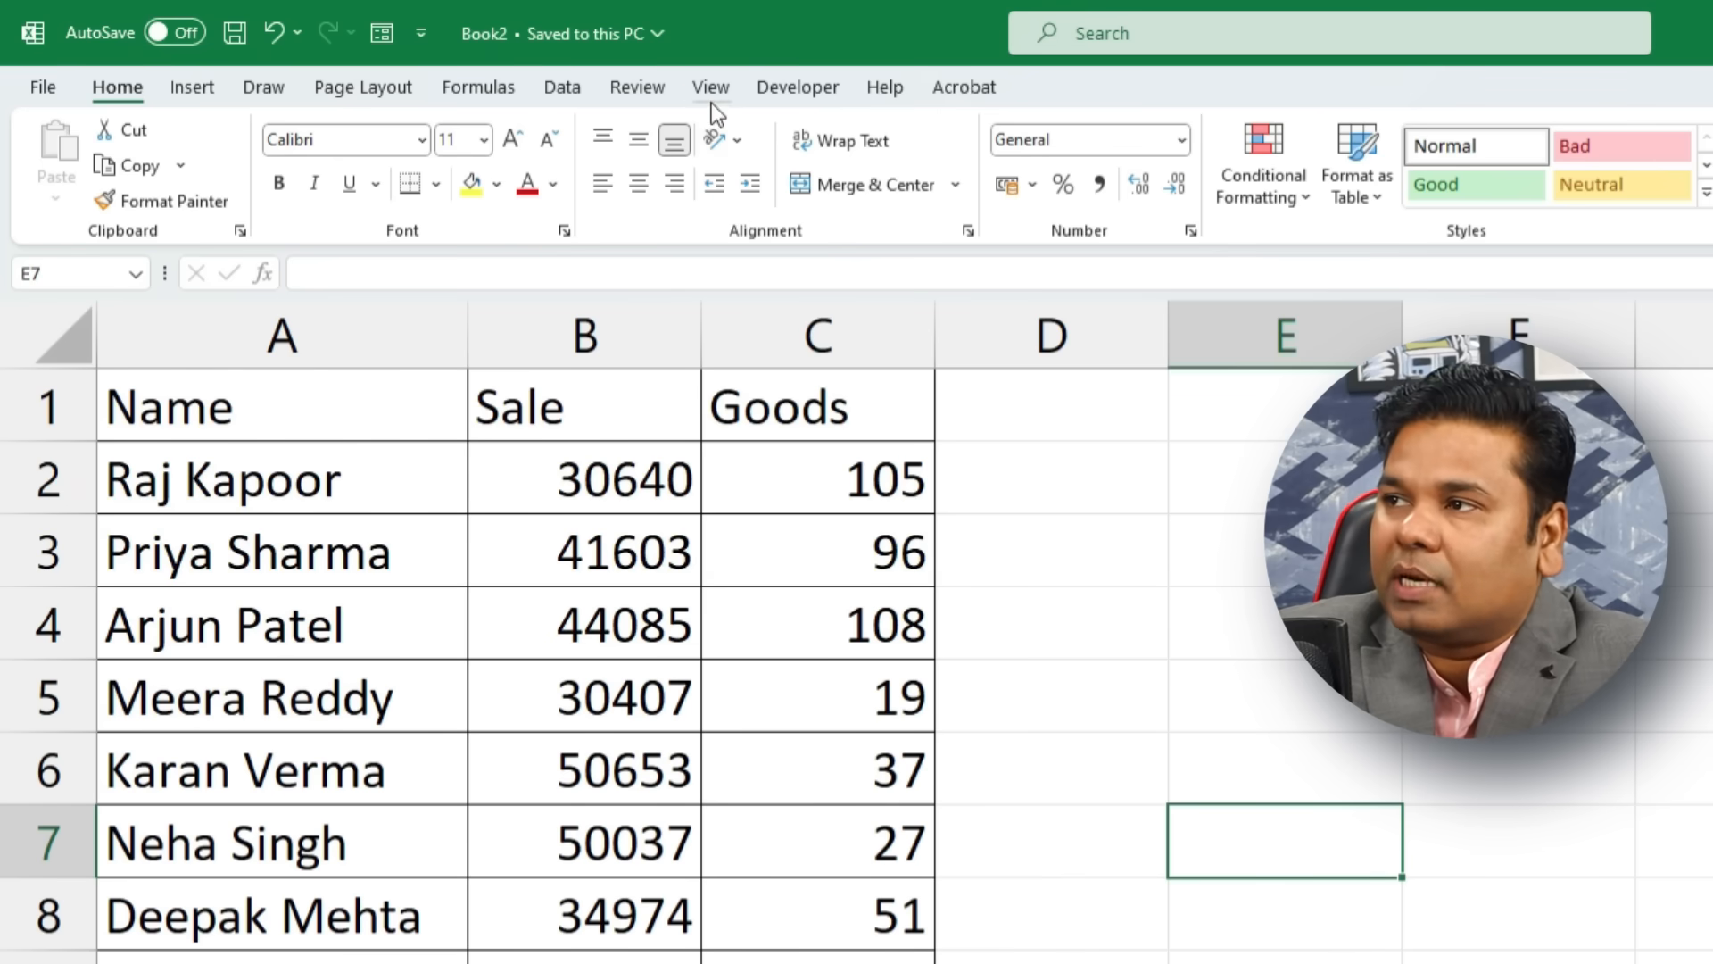
Step: Open a second window of the workbook, zoom in on its data and keep it maximized
{"action": "left_click", "coordinate": [493, 69]}
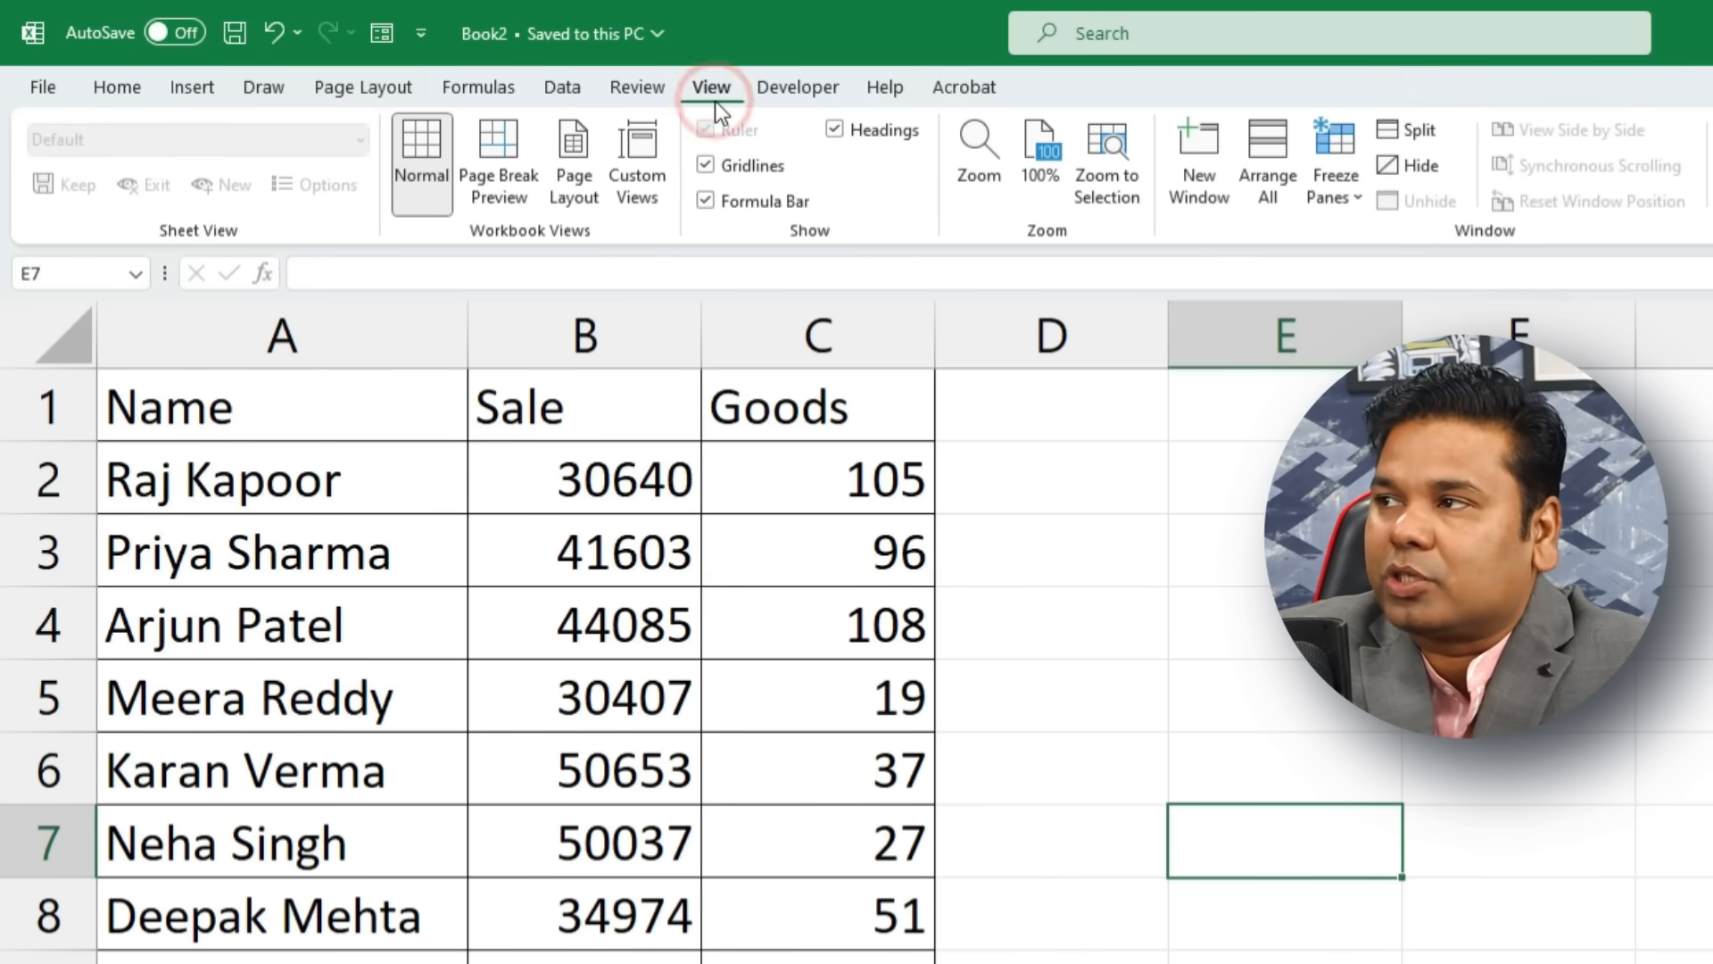
{"action": "left_click", "coordinate": [1198, 188]}
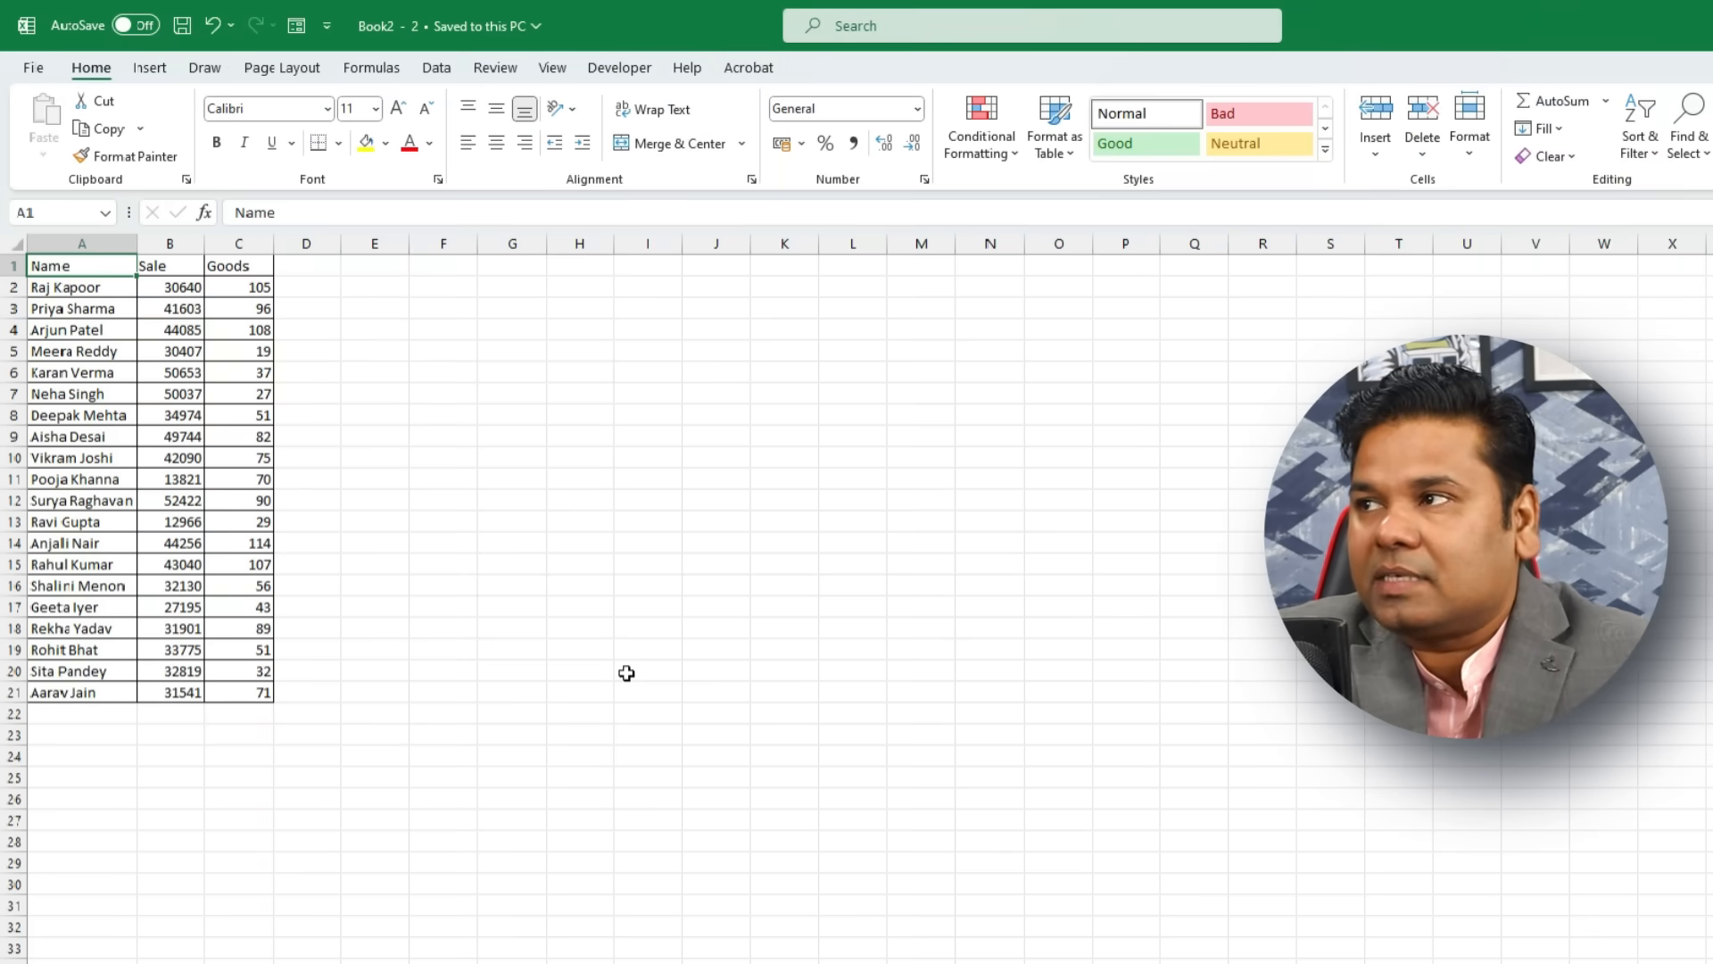
{"action": "scroll", "coordinate": [626, 673], "scroll_direction": "up", "scroll_amount": 10}
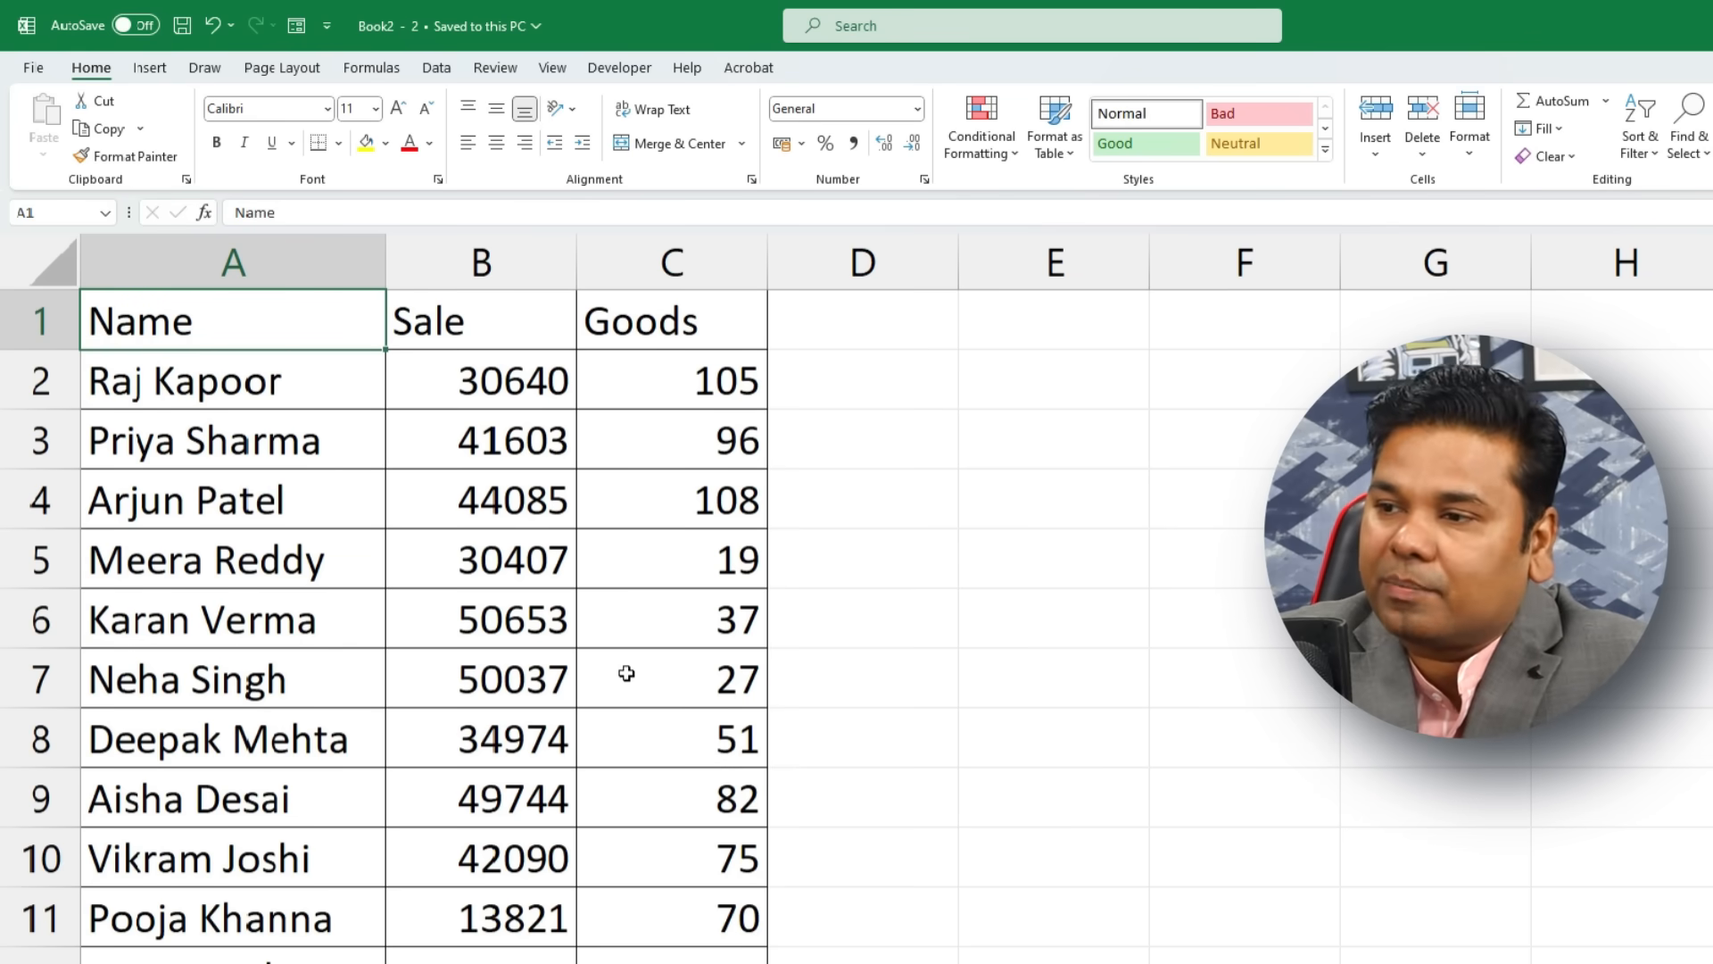
{"action": "left_click_drag", "start_coordinate": [1637, 25], "coordinate": [1107, 535]}
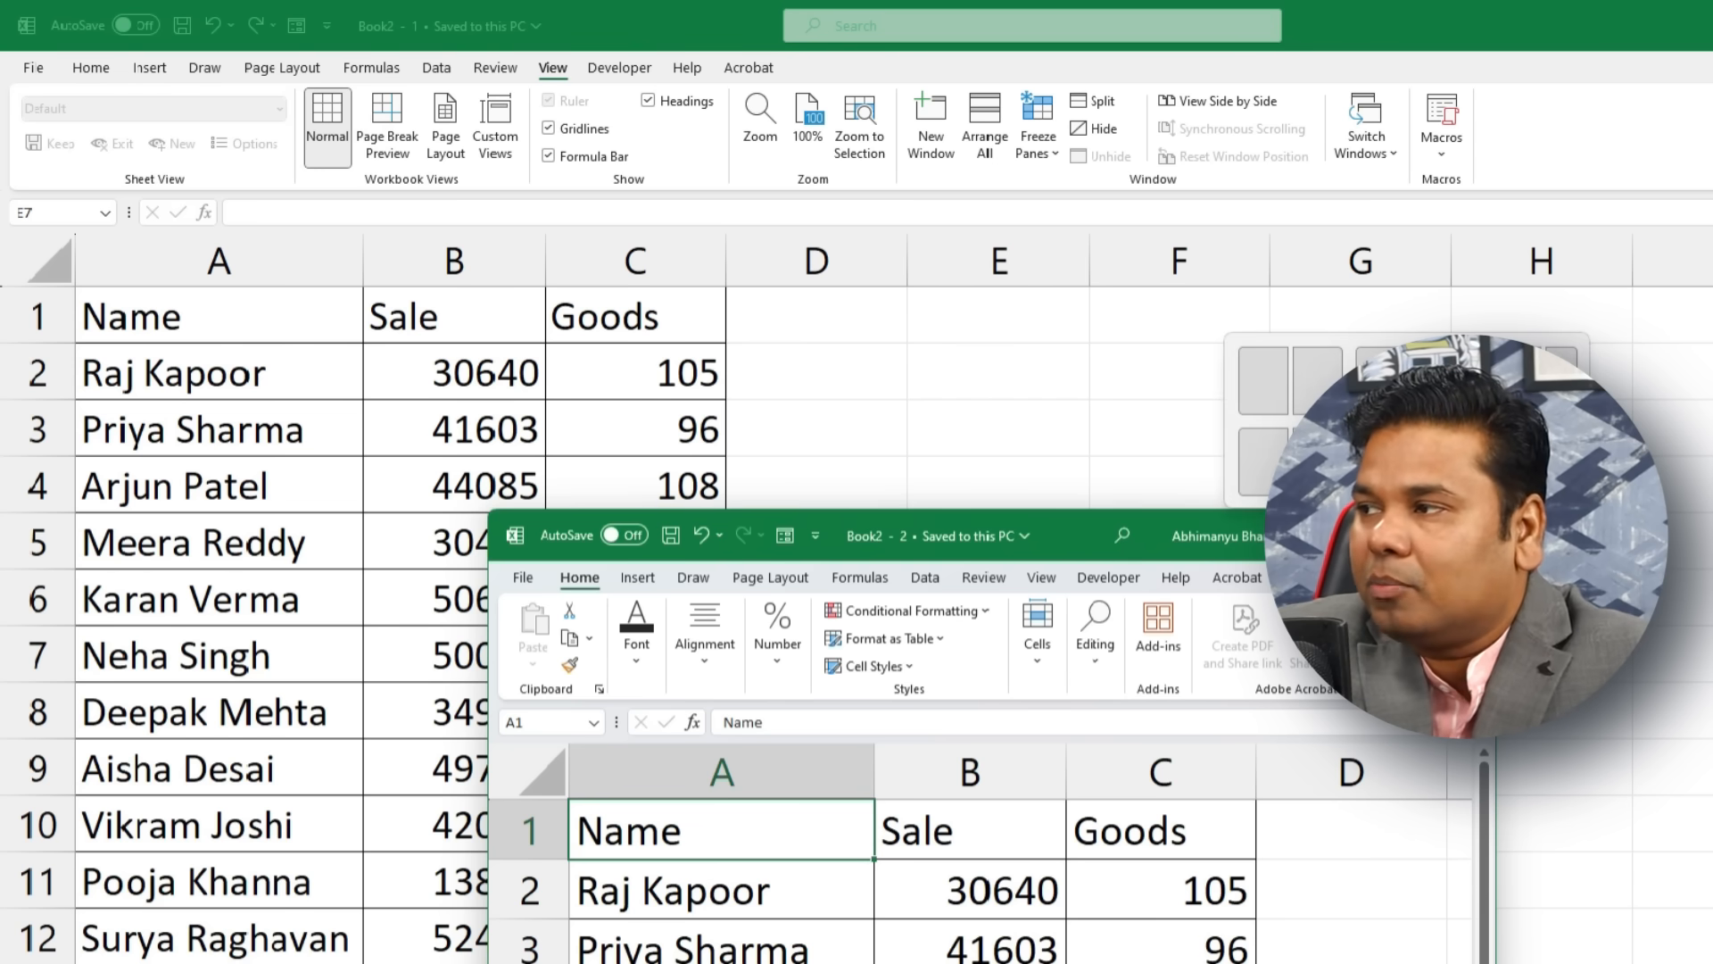
{"action": "left_click", "coordinate": [1407, 535]}
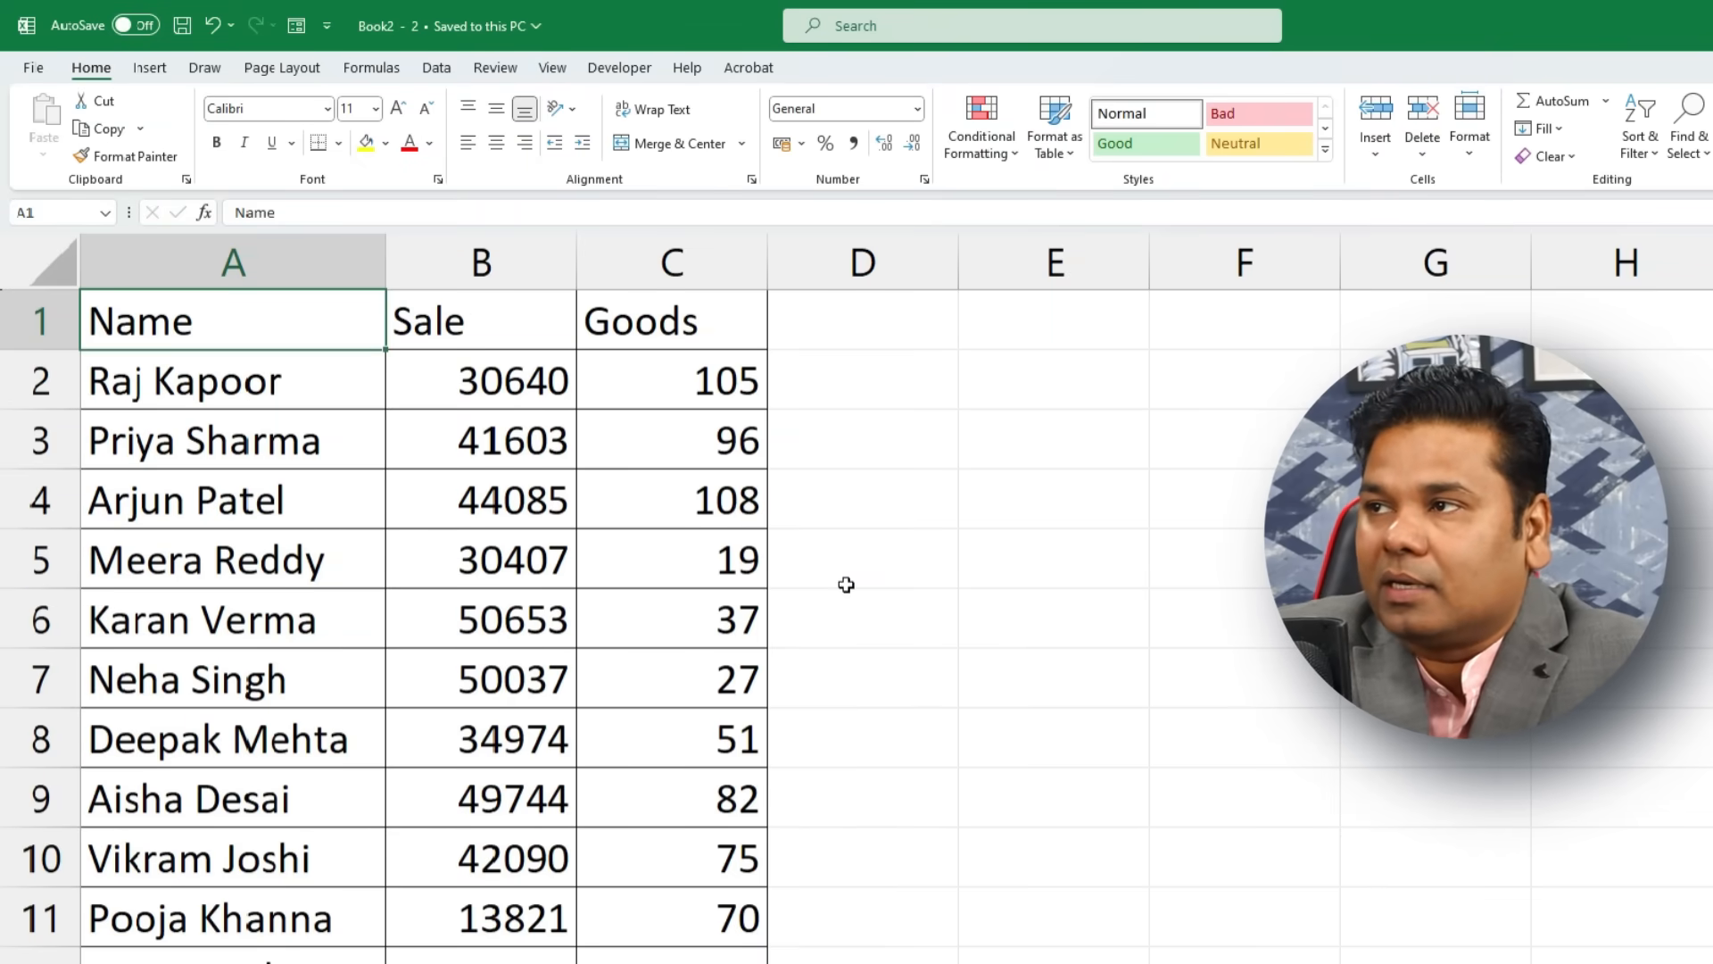
Step: Arrange the two workbook windows side by side using the Vertical arrangement
{"action": "left_click", "coordinate": [551, 69]}
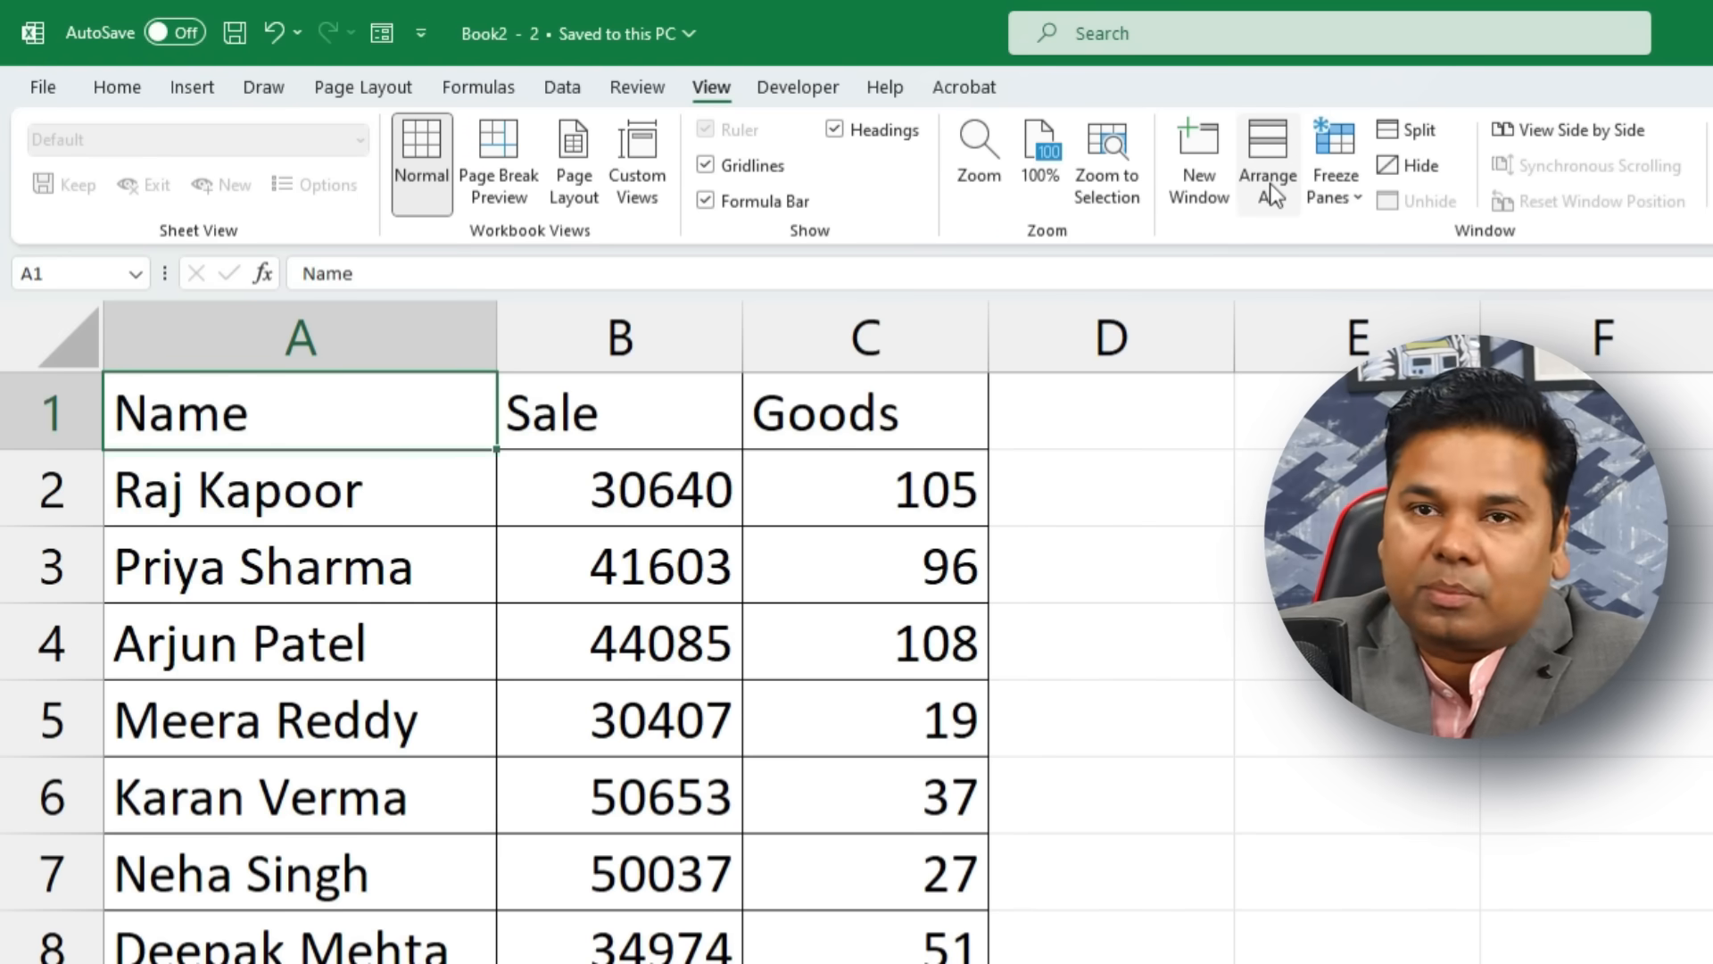
{"action": "left_click", "coordinate": [1271, 185]}
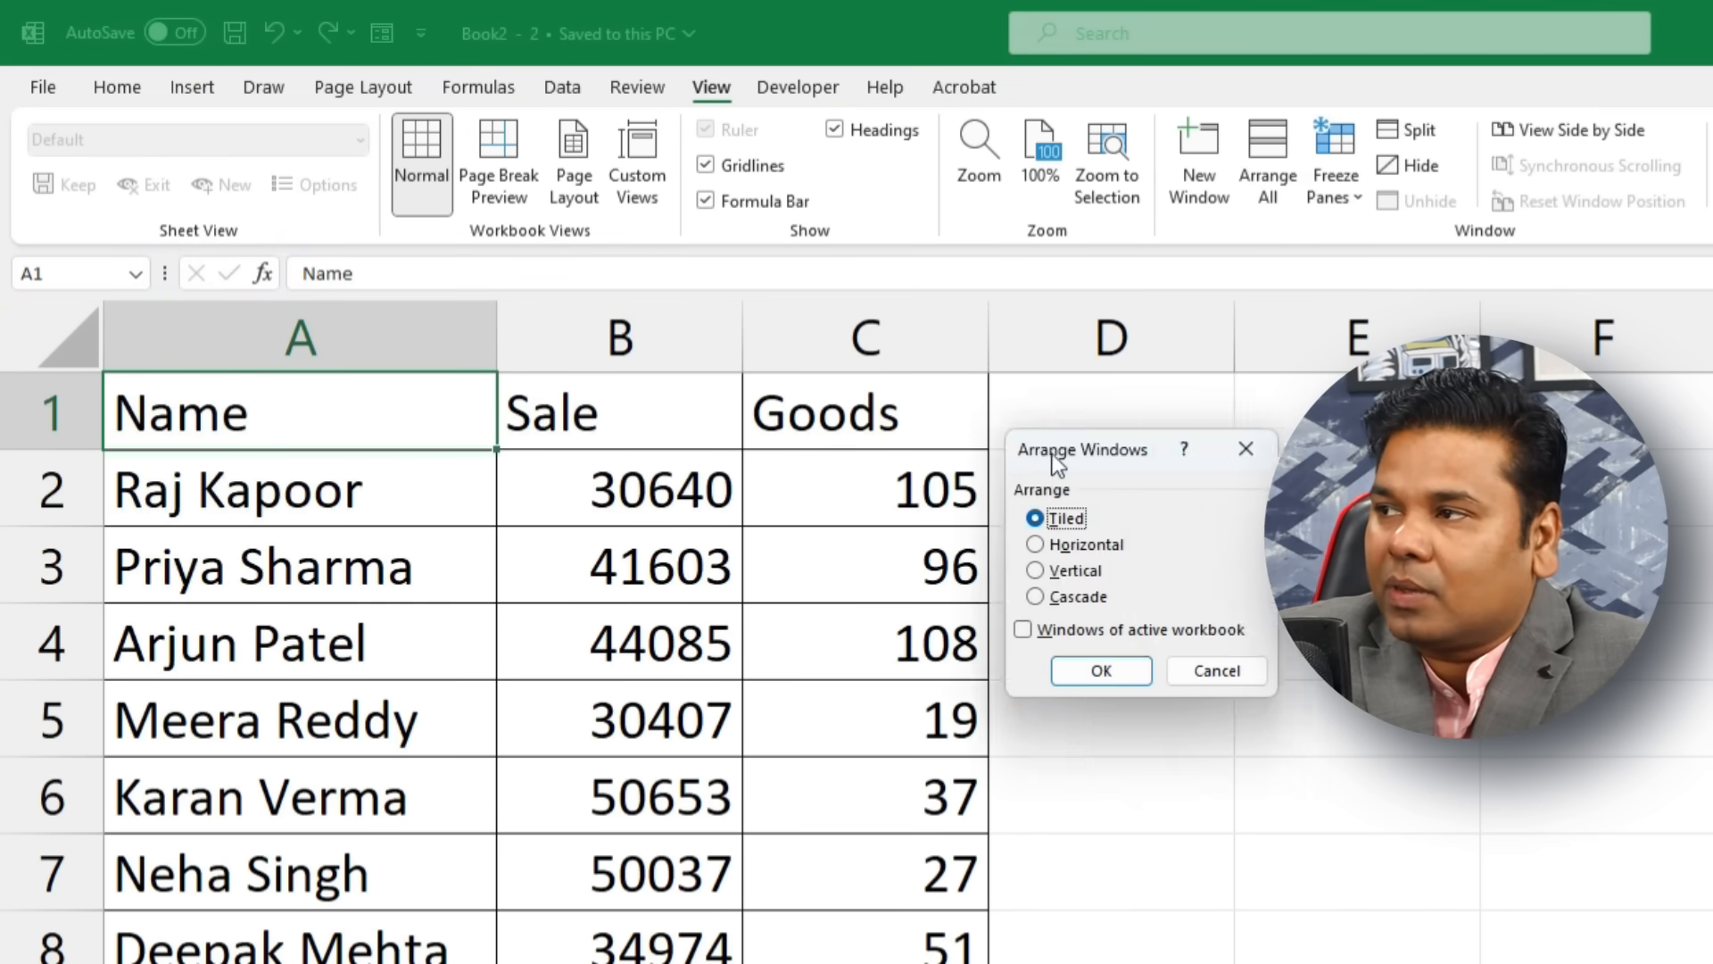
{"action": "left_click_drag", "start_coordinate": [1142, 453], "coordinate": [437, 448]}
{"action": "left_click", "coordinate": [373, 564]}
{"action": "left_click", "coordinate": [372, 538]}
{"action": "left_click", "coordinate": [373, 564]}
{"action": "left_click", "coordinate": [435, 662]}
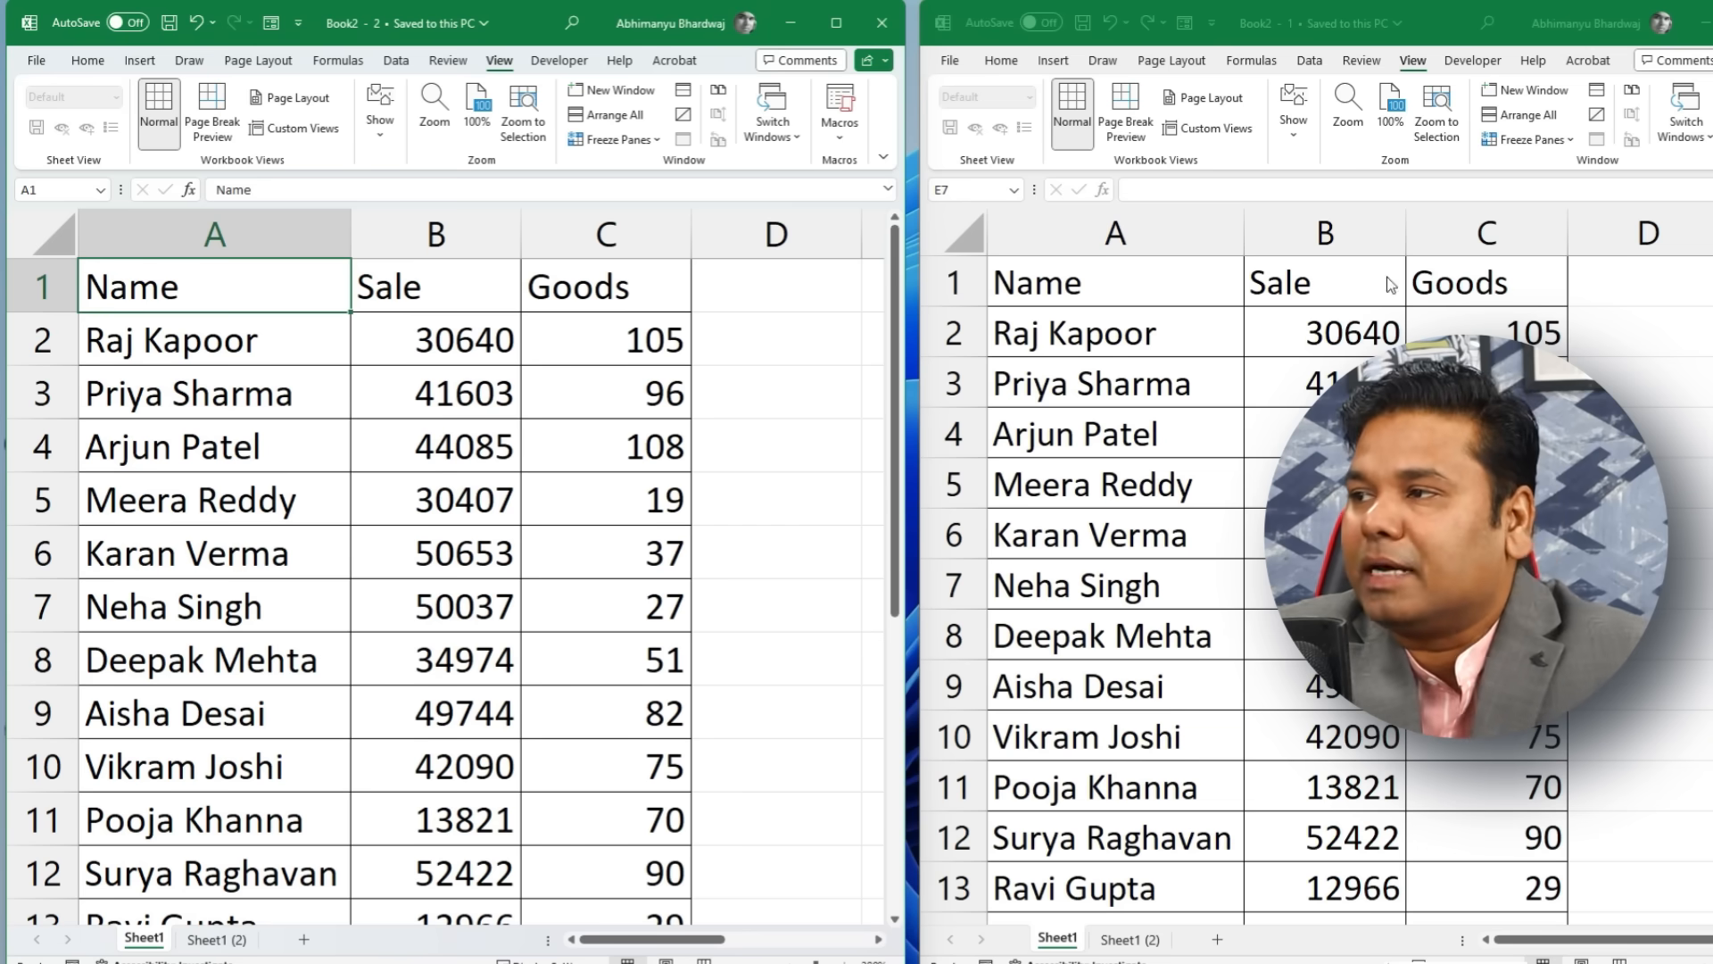
Step: Show Sheet1 (2) in the second window and zoom the Sheet1 window out to match it
{"action": "left_click_drag", "start_coordinate": [919, 318], "coordinate": [900, 328]}
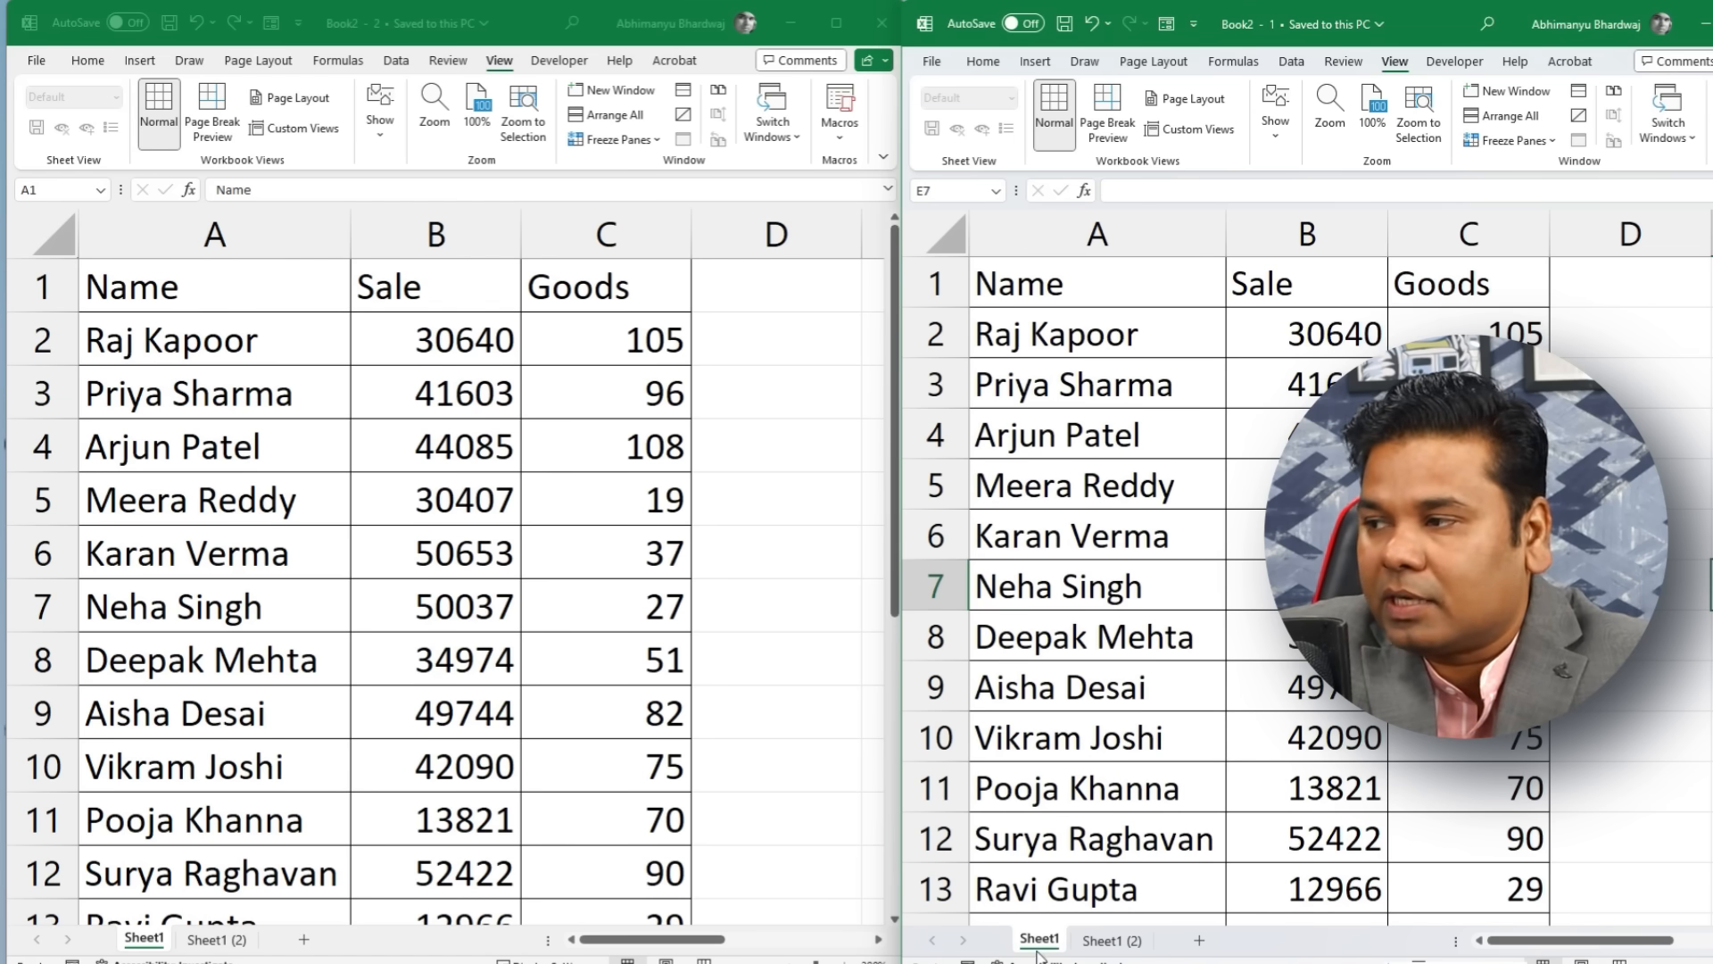
{"action": "left_click", "coordinate": [1116, 950]}
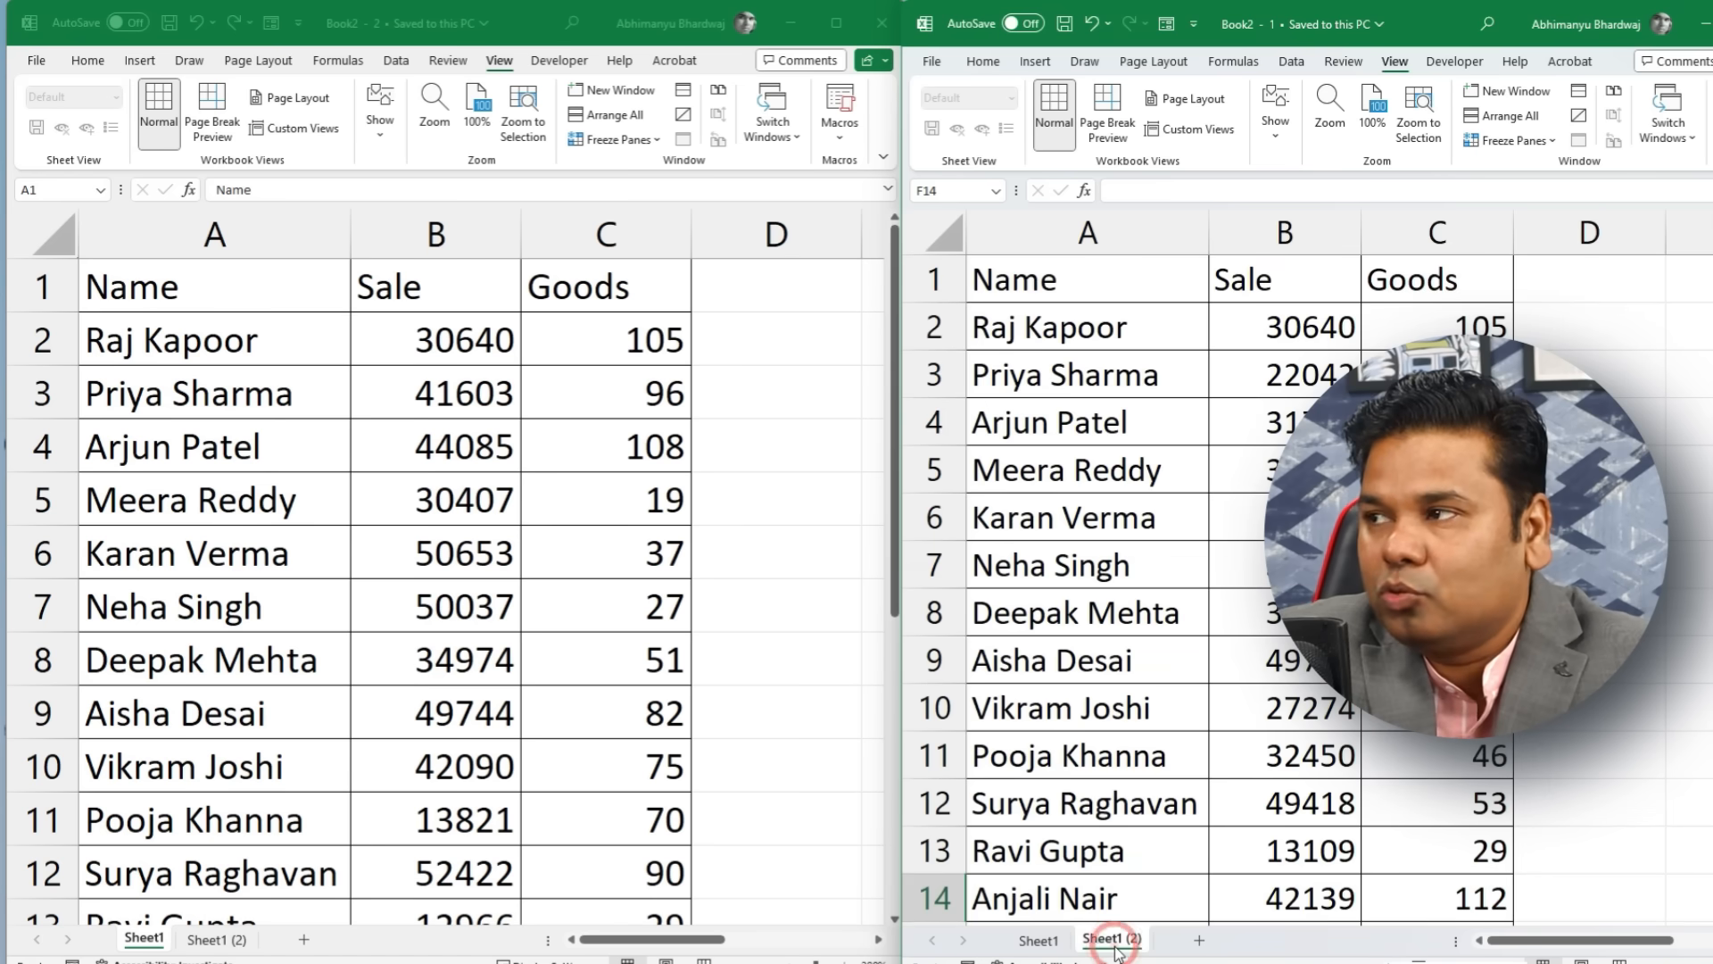
{"action": "left_click", "coordinate": [591, 554]}
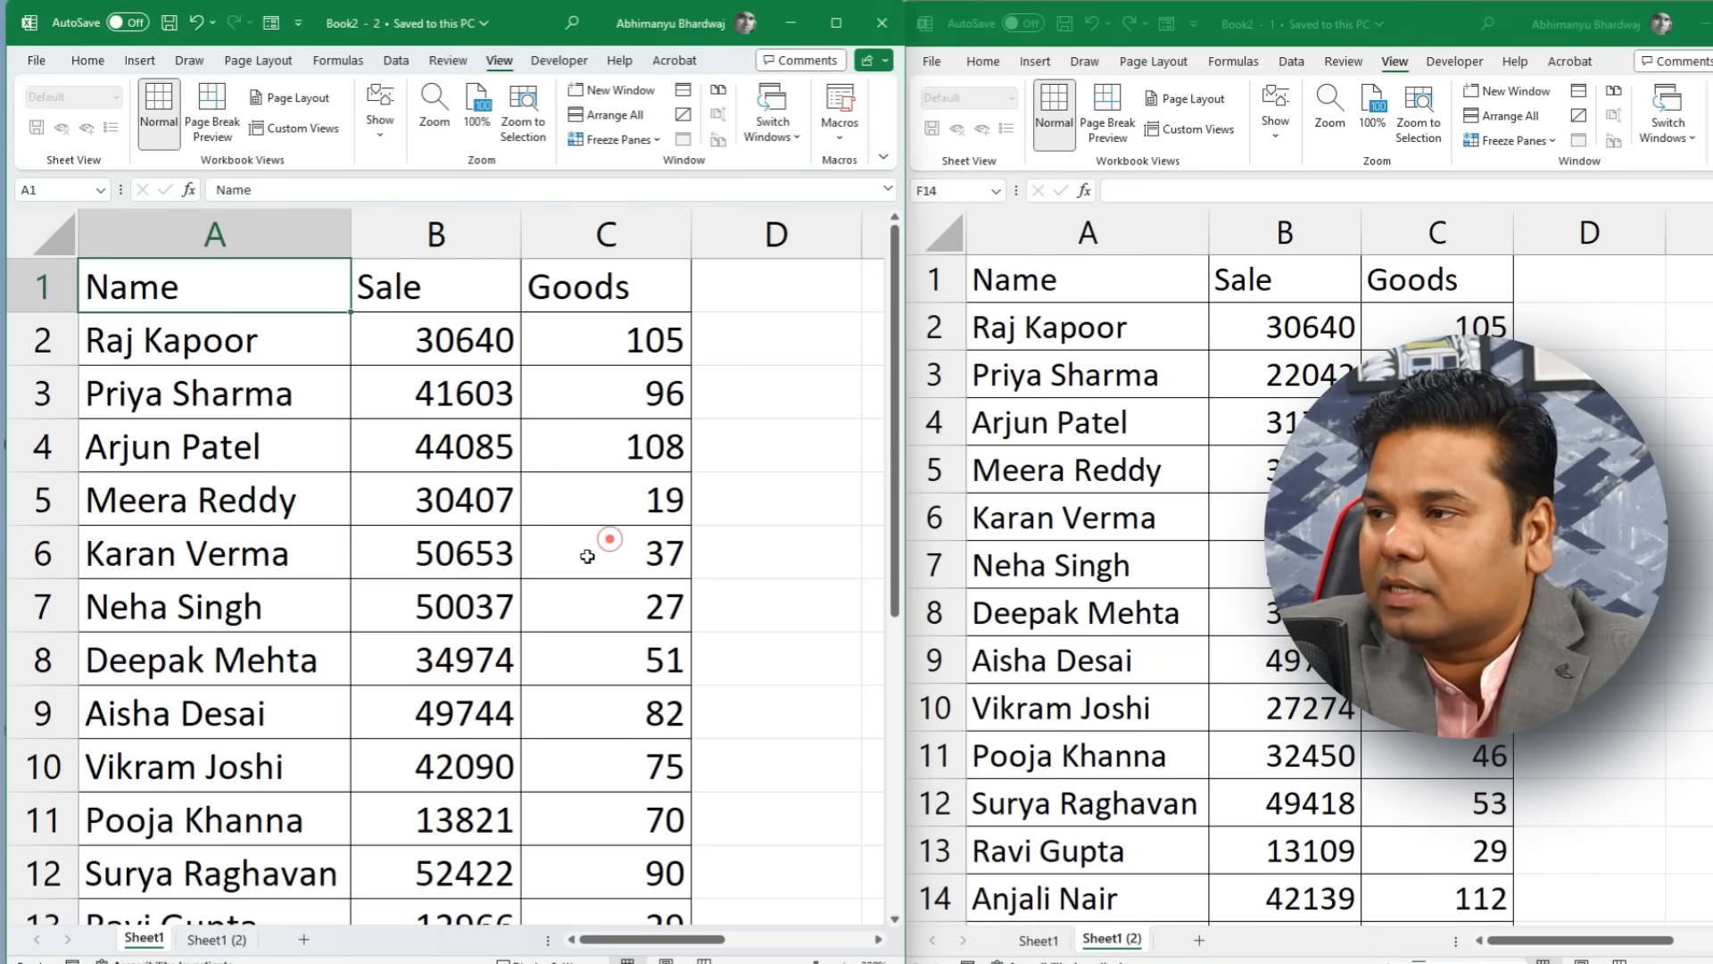
{"action": "scroll", "coordinate": [588, 556], "scroll_direction": "down", "scroll_amount": 1, "text": "ctrl"}
{"action": "scroll", "coordinate": [588, 556], "scroll_direction": "down", "scroll_amount": 1, "text": "ctrl"}
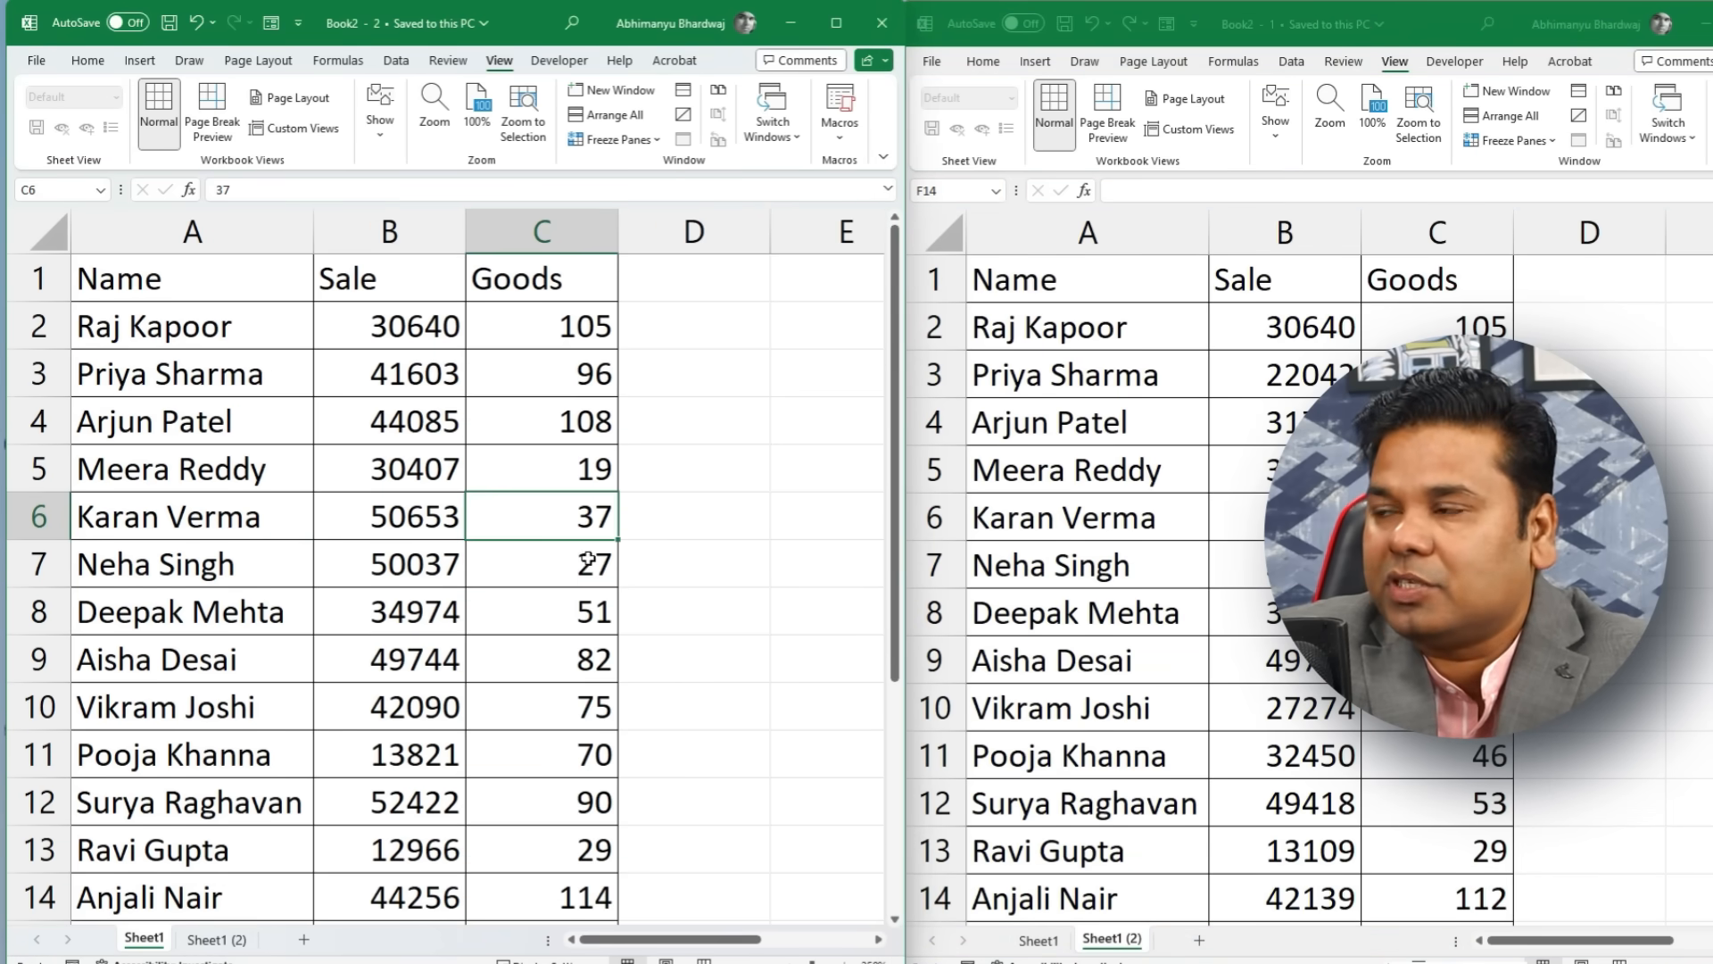
Step: Snap the two workbook windows next to each other in narrower columns, leaving the remaining screen area free
{"action": "left_click", "coordinate": [1053, 423]}
{"action": "scroll", "coordinate": [1201, 509], "scroll_direction": "down", "scroll_amount": 5}
{"action": "scroll", "coordinate": [1200, 508], "scroll_direction": "up", "scroll_amount": 5}
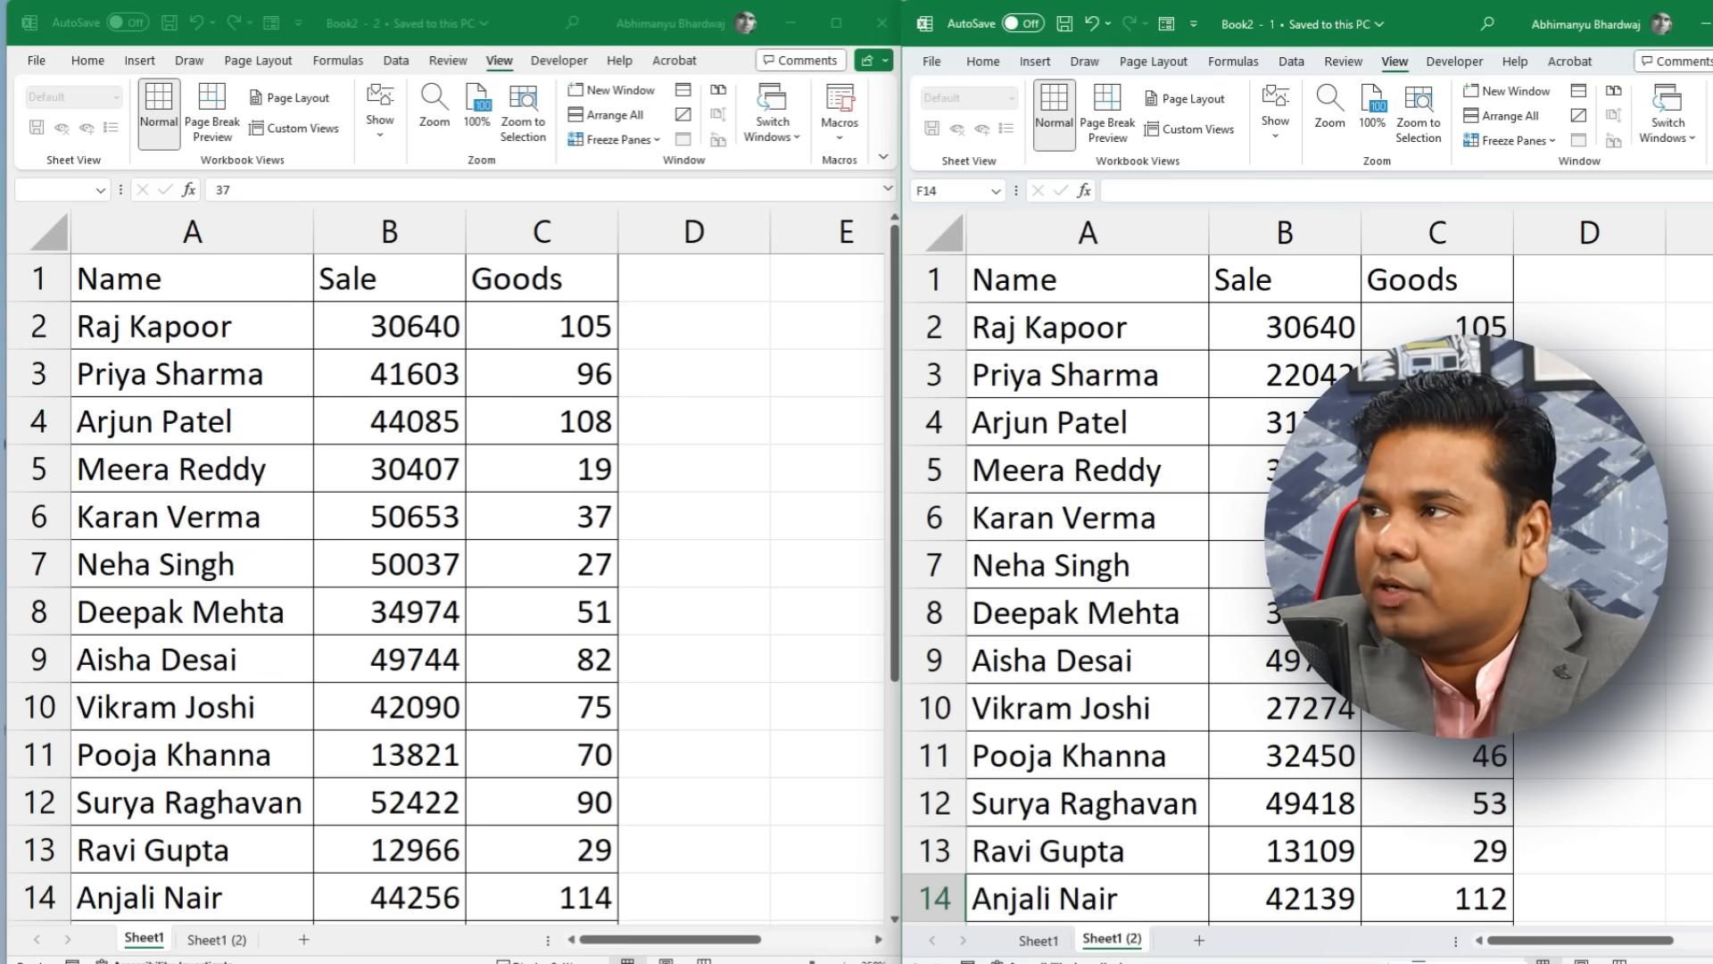
{"action": "left_click_drag", "start_coordinate": [1435, 25], "coordinate": [1071, 67]}
{"action": "left_click", "coordinate": [134, 330]}
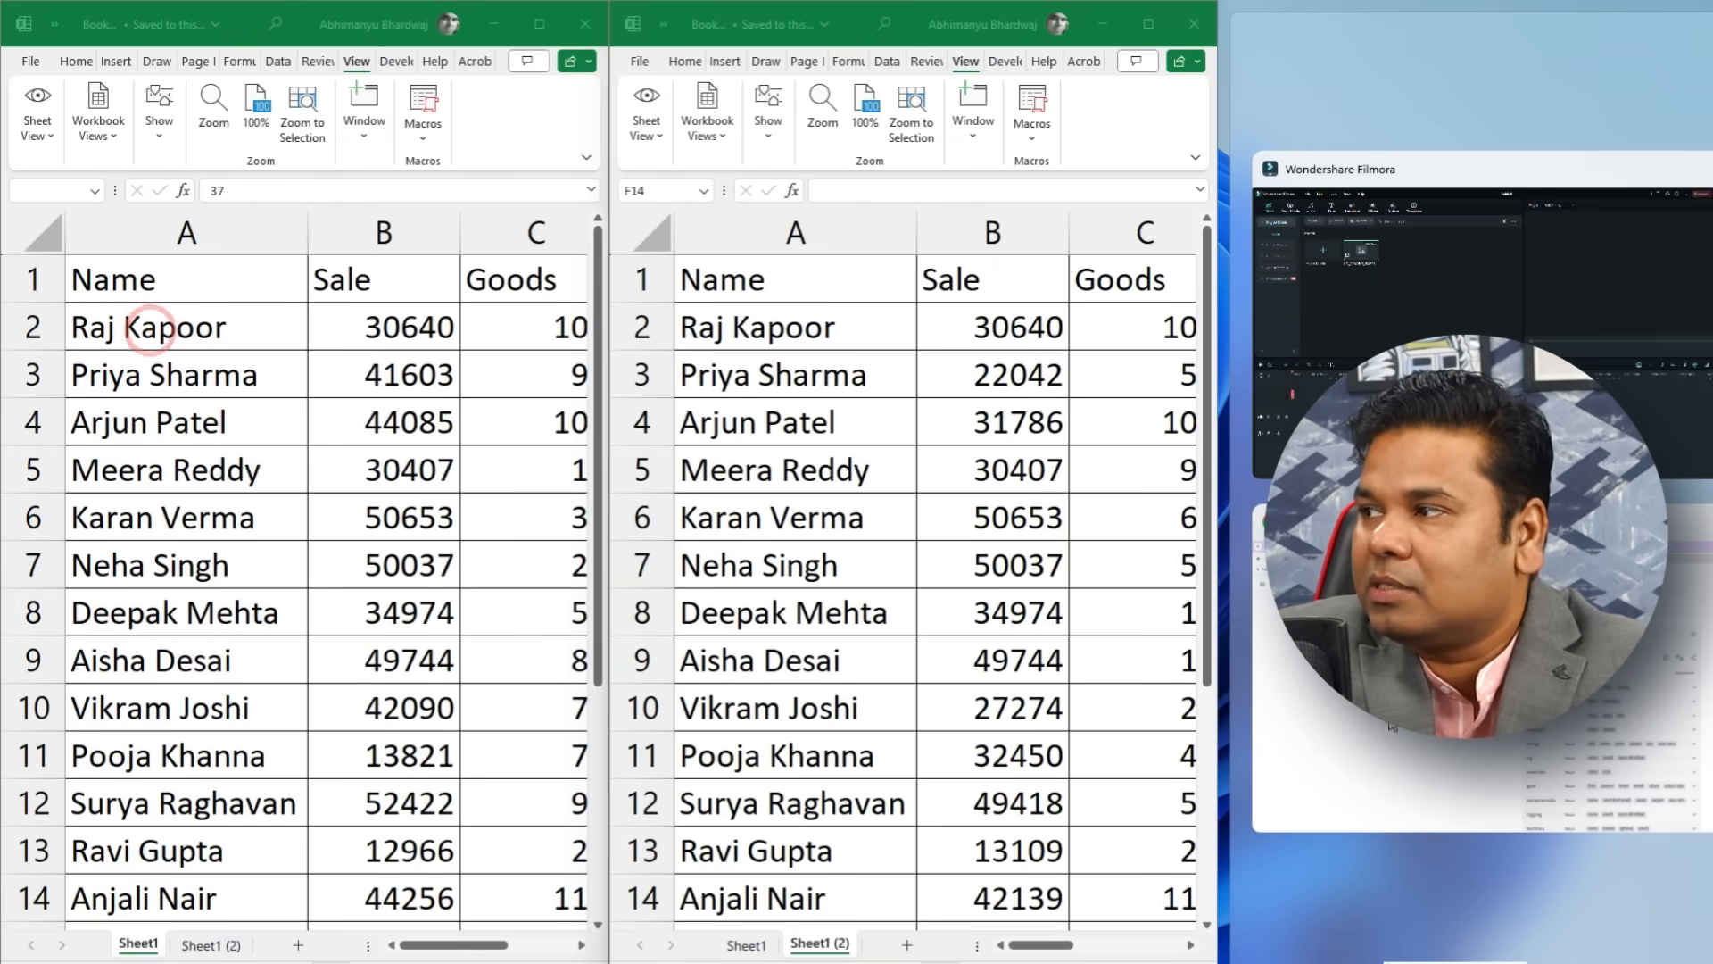
{"action": "left_click", "coordinate": [1410, 51]}
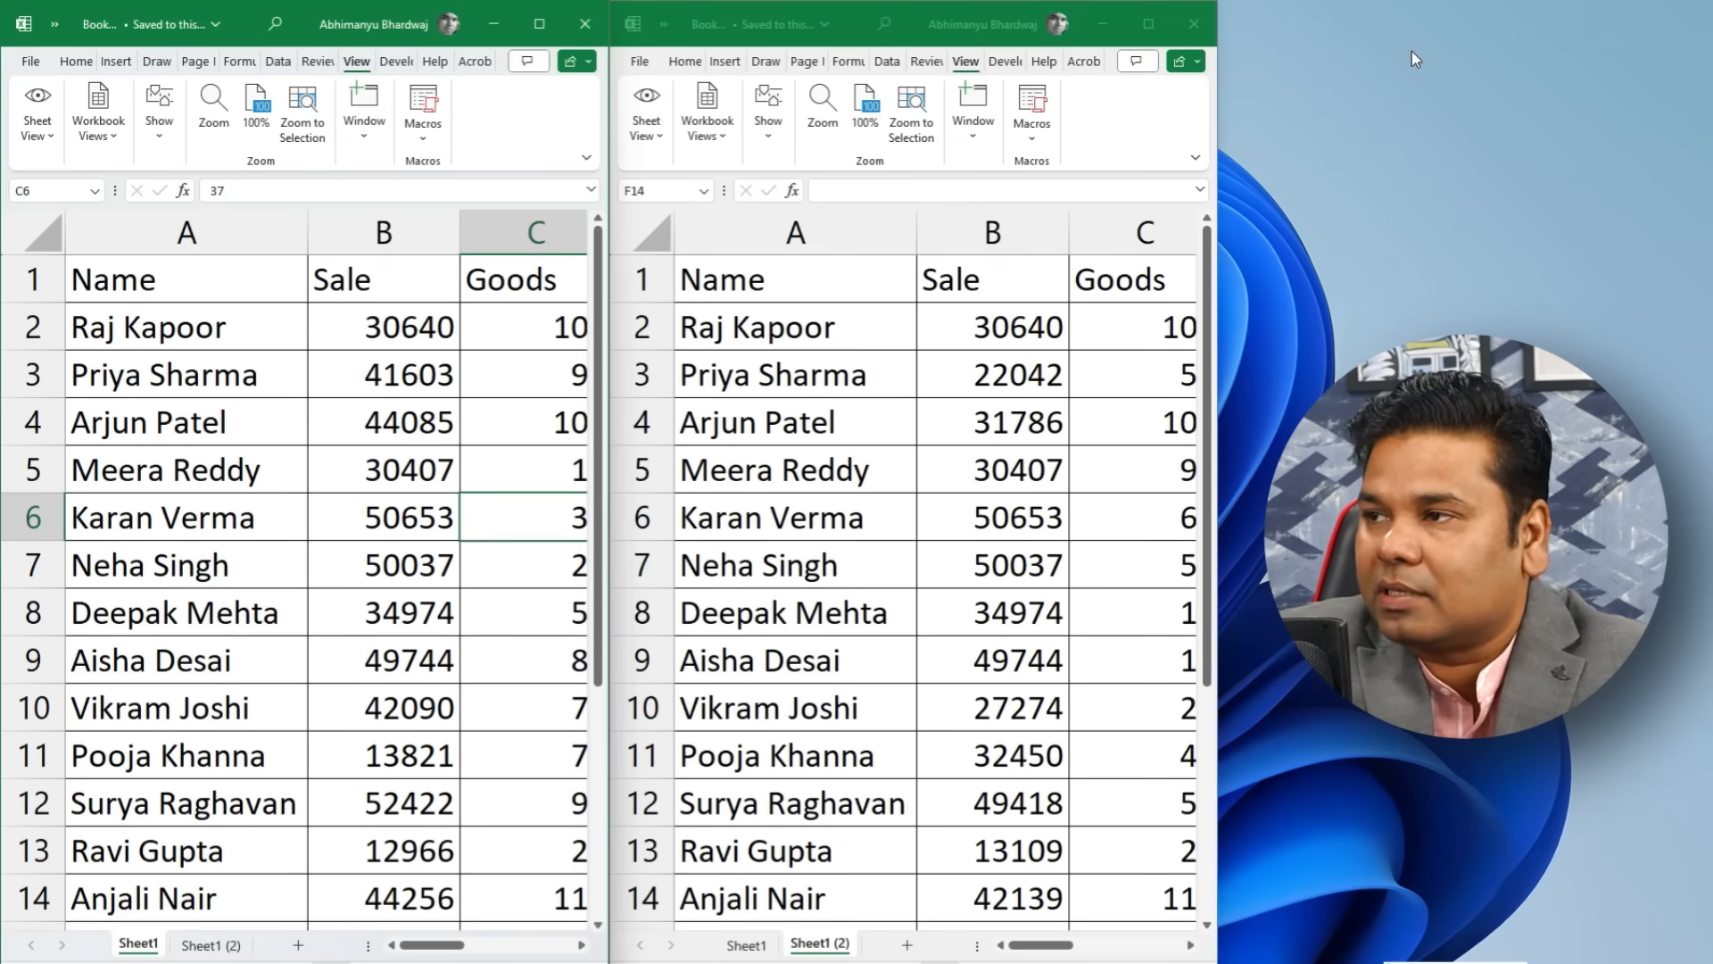
Step: Zoom out both workbook windows so the Name, Sale and Goods columns fit completely
{"action": "left_click", "coordinate": [829, 644]}
{"action": "scroll", "coordinate": [805, 668], "scroll_direction": "down", "scroll_amount": 4}
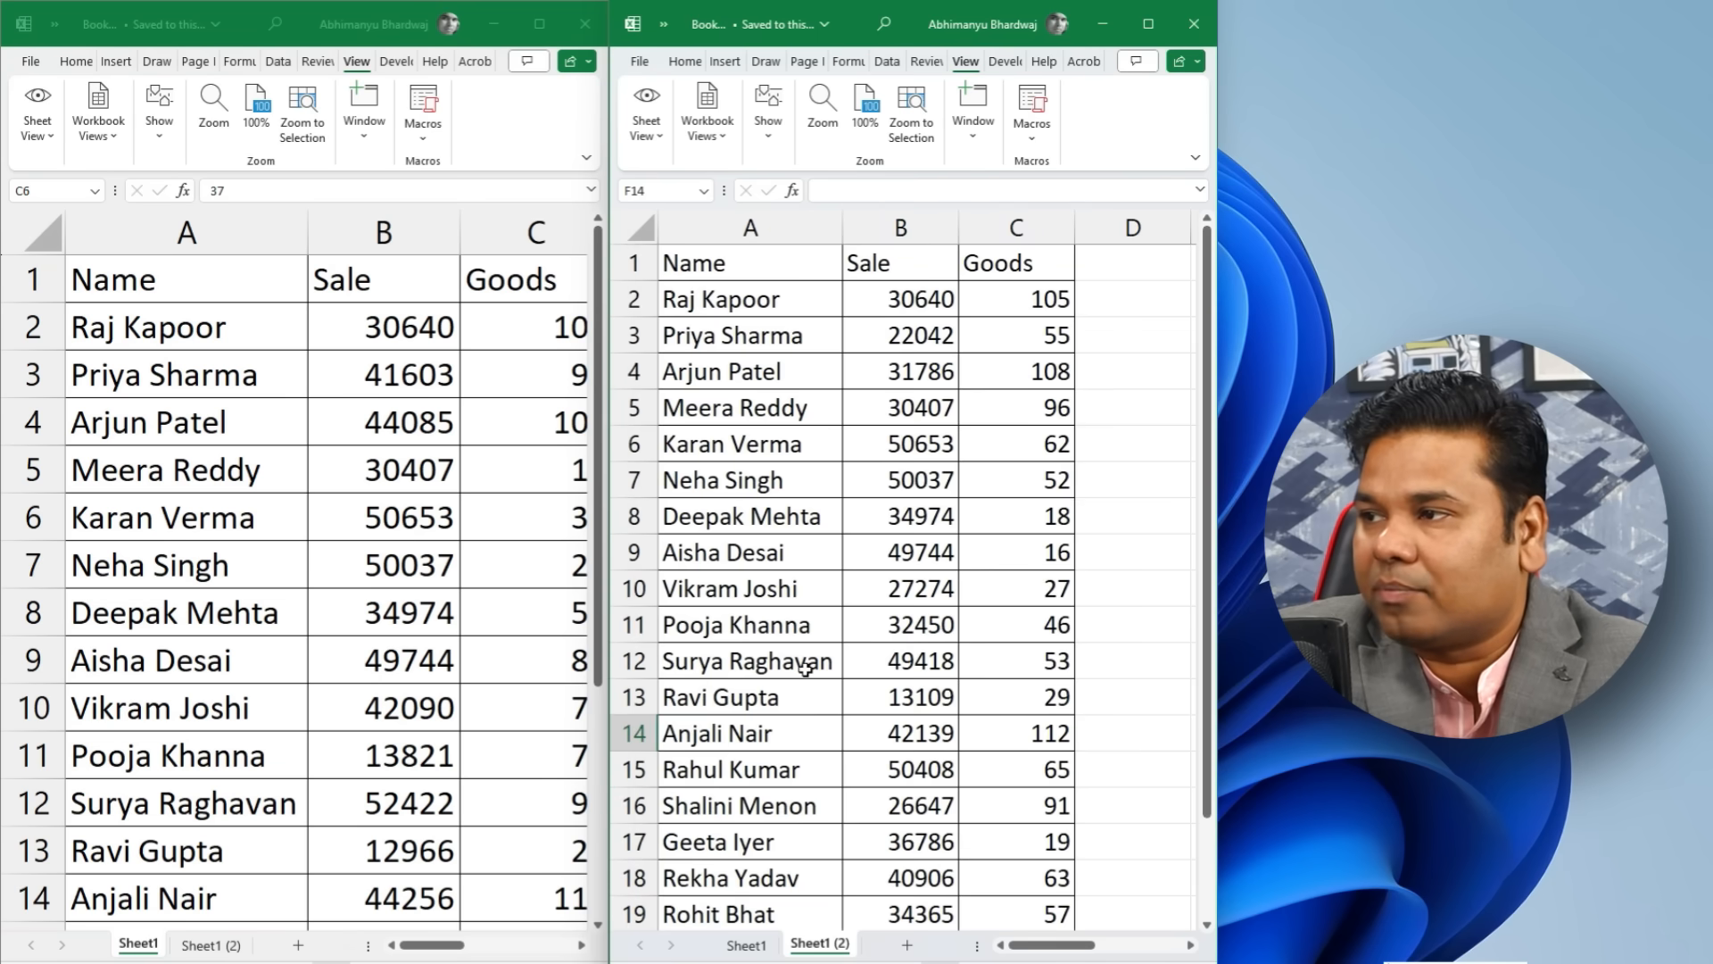
{"action": "left_click", "coordinate": [364, 627]}
{"action": "scroll", "coordinate": [365, 627], "scroll_direction": "down", "scroll_amount": 3}
{"action": "scroll", "coordinate": [364, 627], "scroll_direction": "down", "scroll_amount": 1}
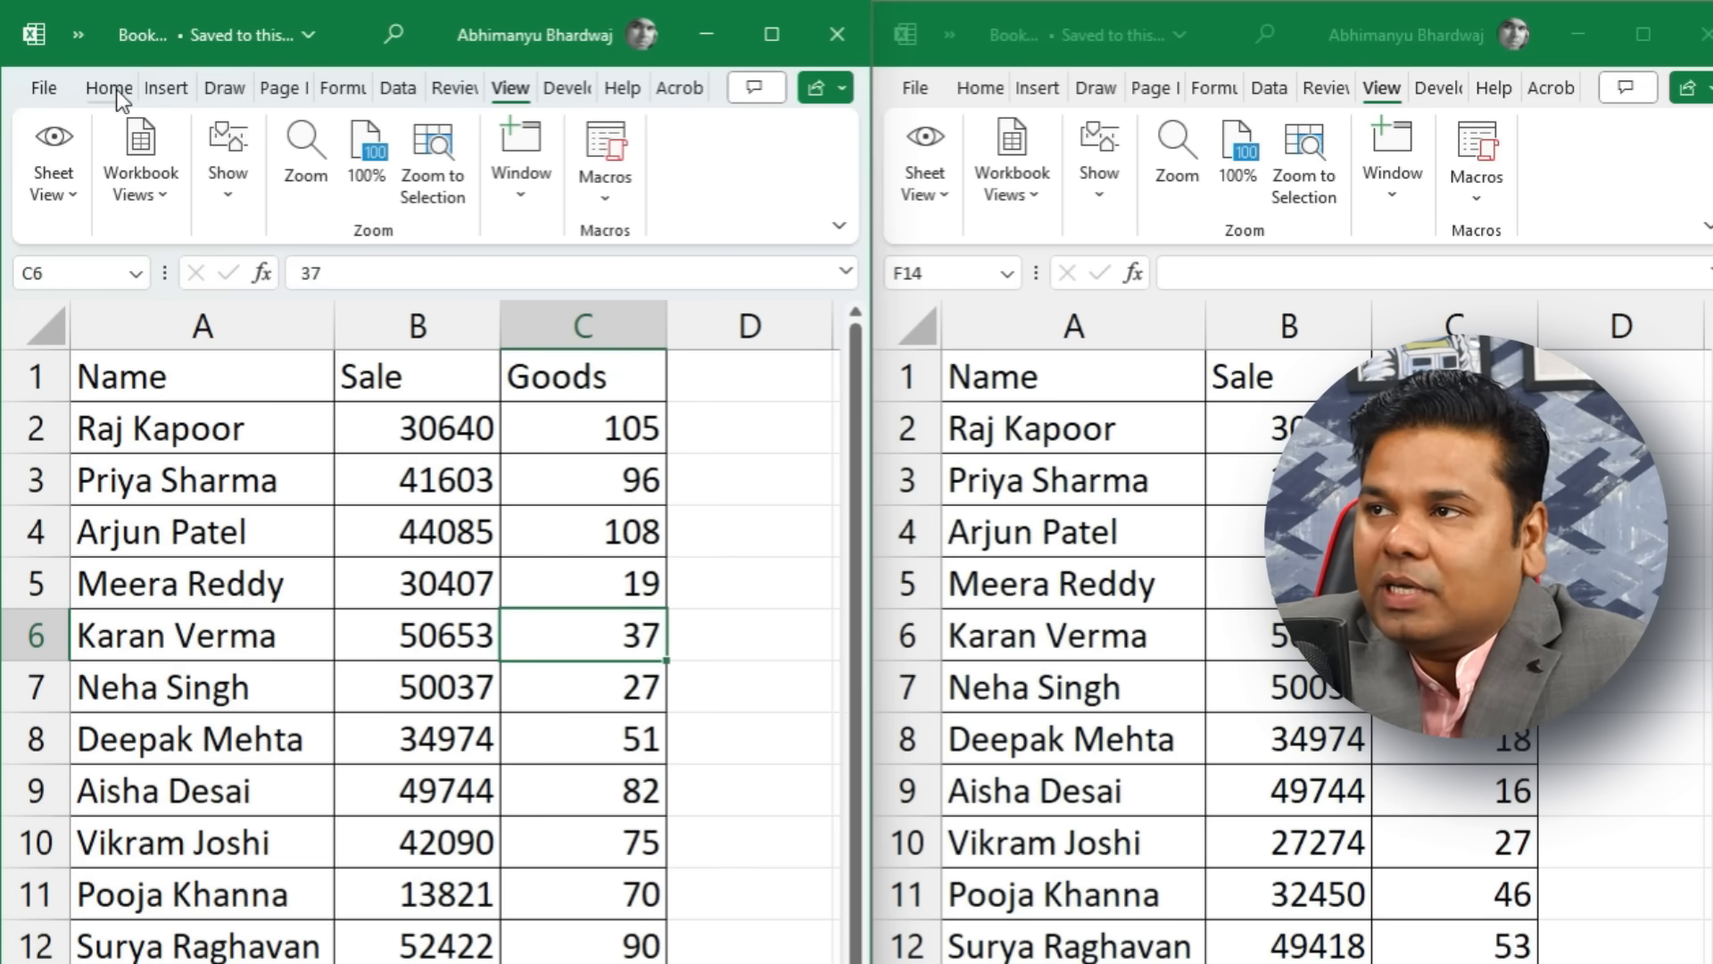
Step: Bring up the formatting commands in both workbook windows and look over the conditional formatting options
{"action": "left_click", "coordinate": [77, 61]}
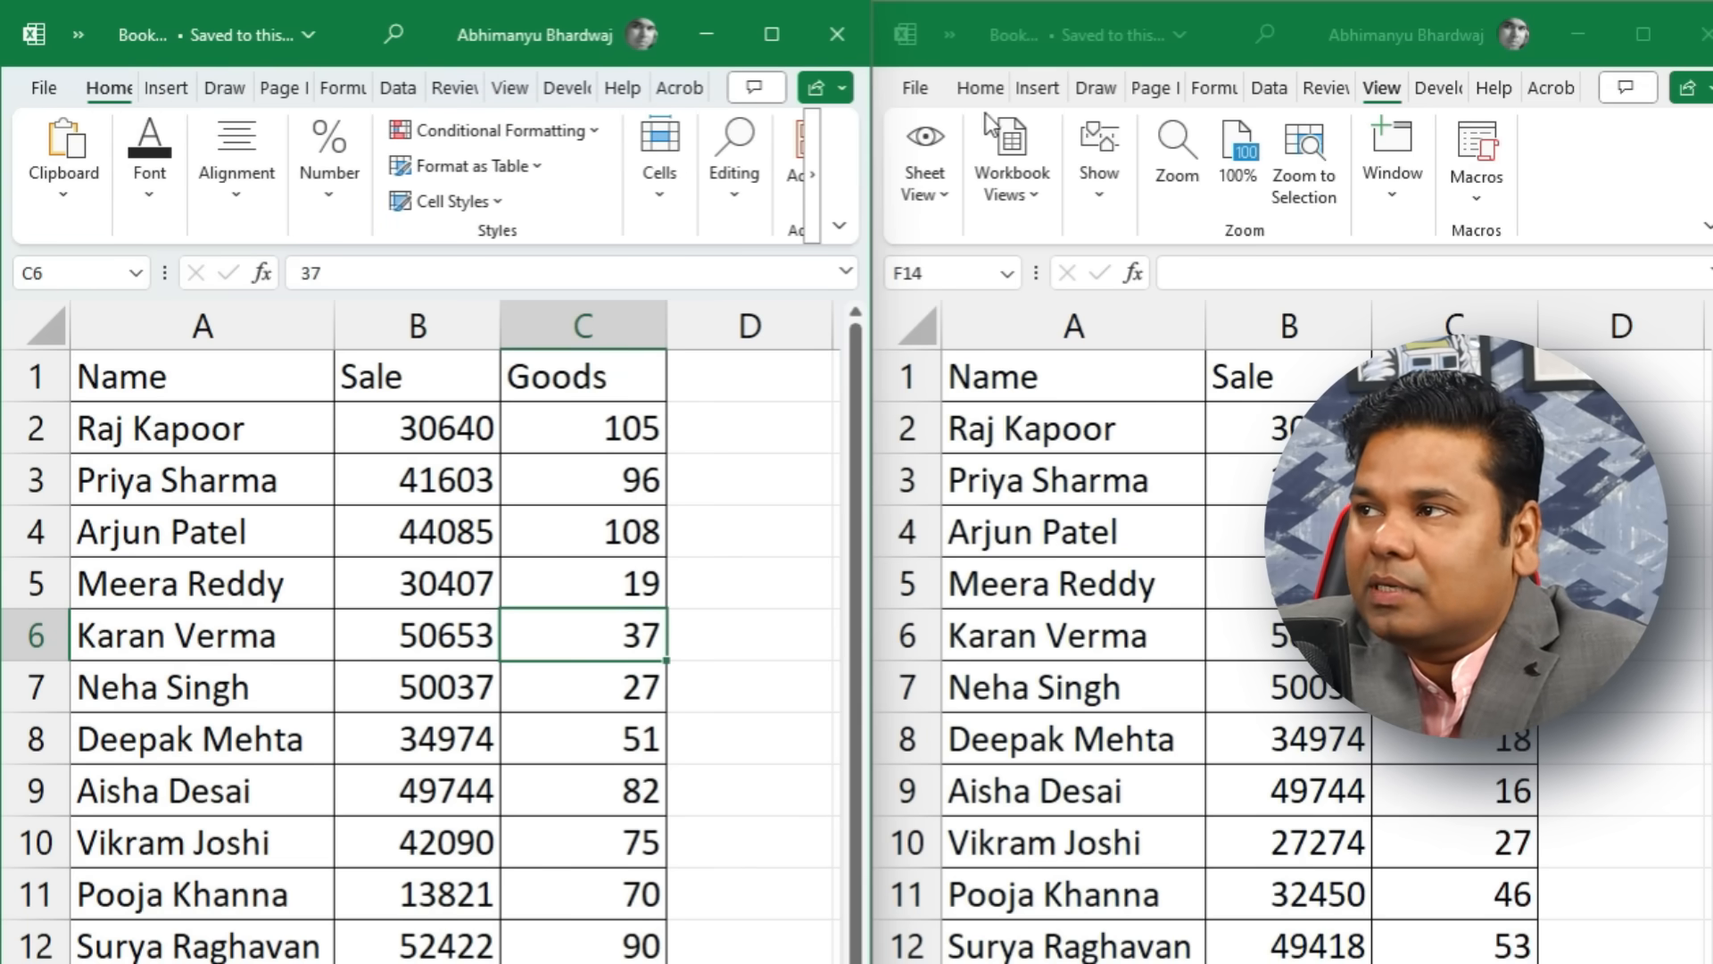
{"action": "left_click", "coordinate": [979, 89]}
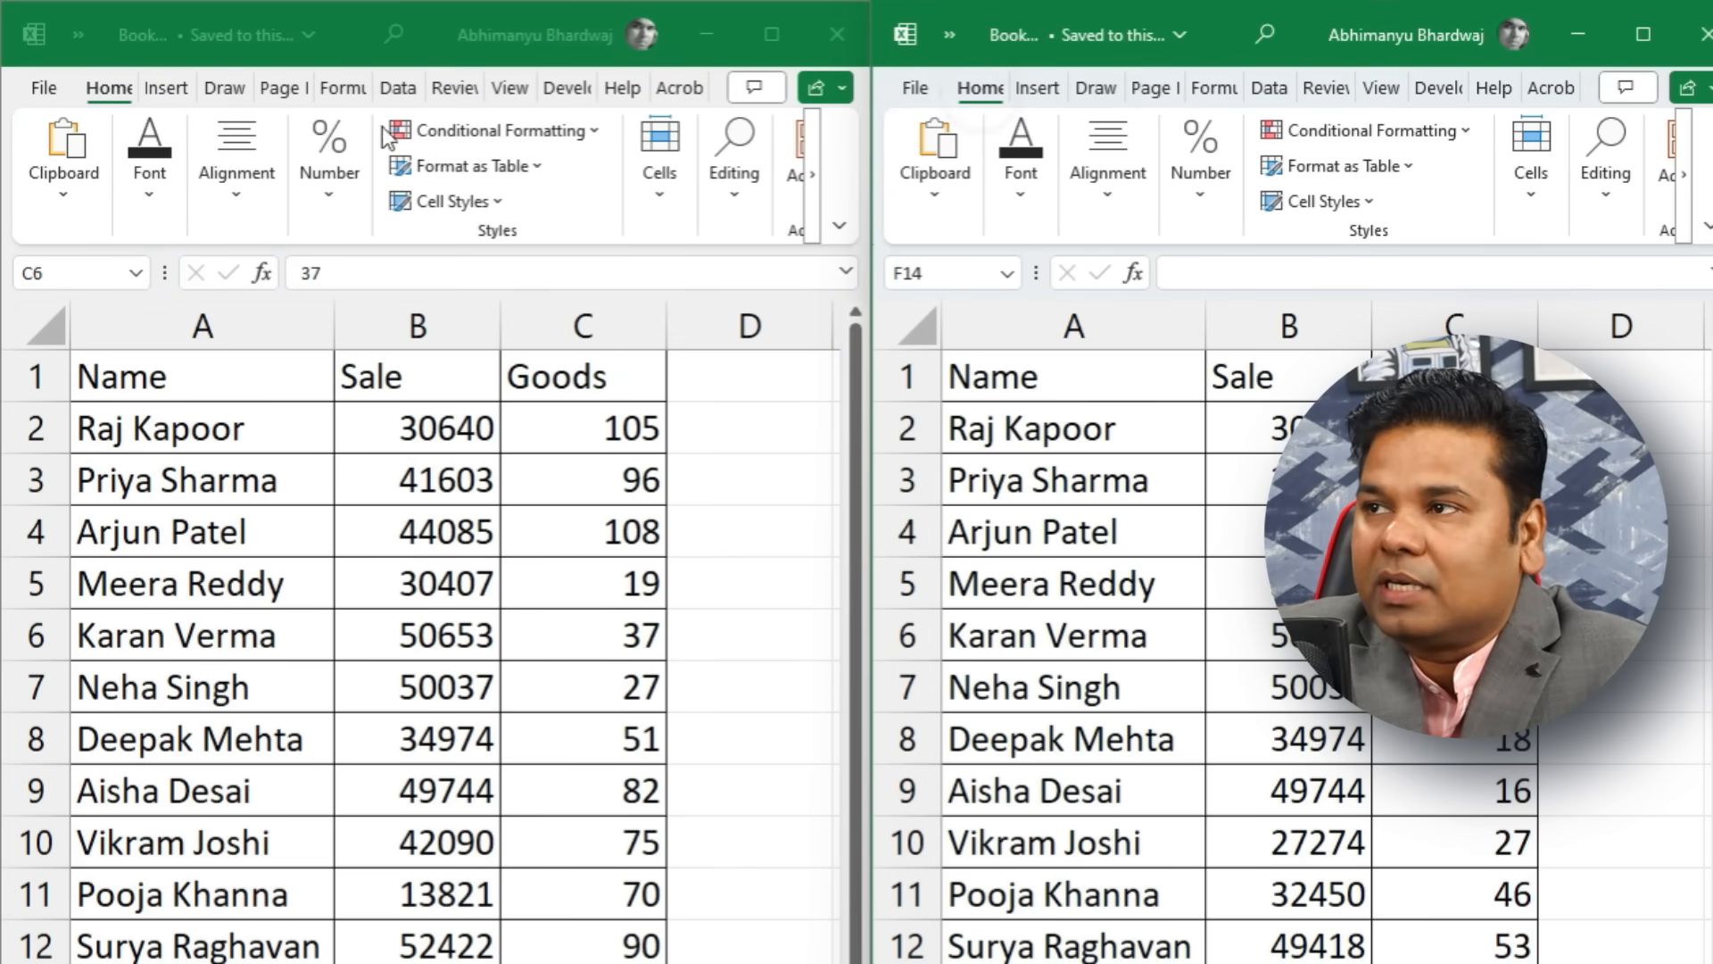
{"action": "left_click", "coordinate": [493, 137]}
{"action": "left_click", "coordinate": [495, 134]}
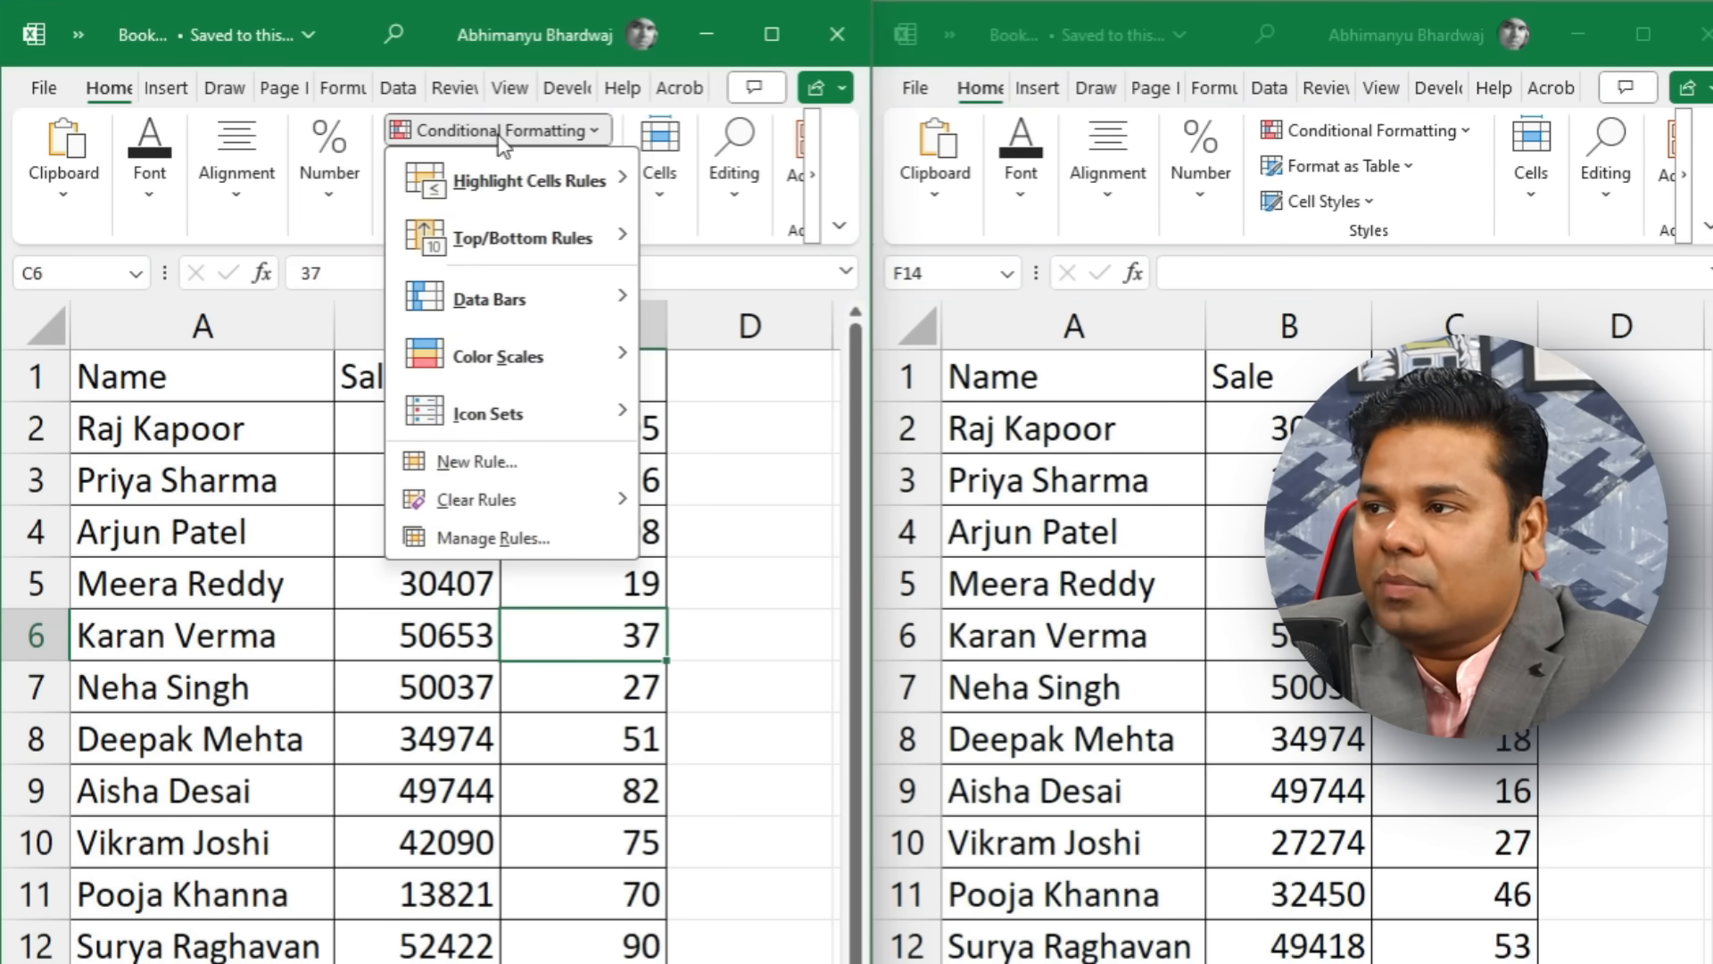
{"action": "left_click", "coordinate": [143, 479]}
{"action": "left_click", "coordinate": [441, 136]}
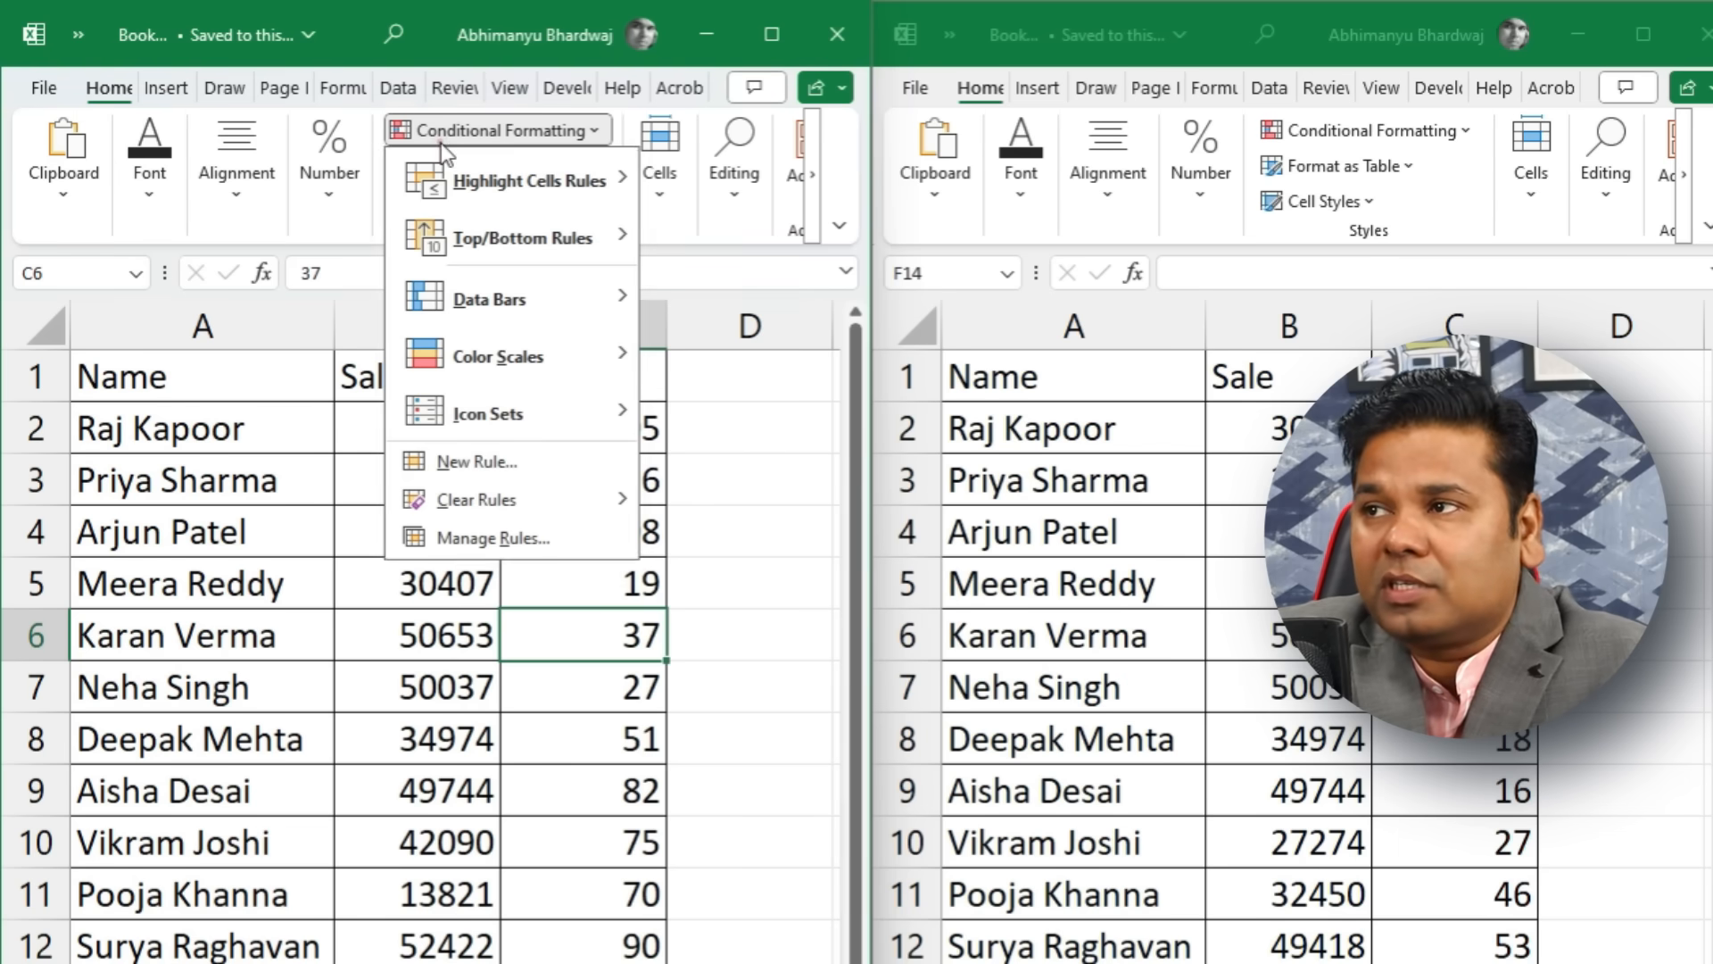
{"action": "left_click", "coordinate": [125, 759]}
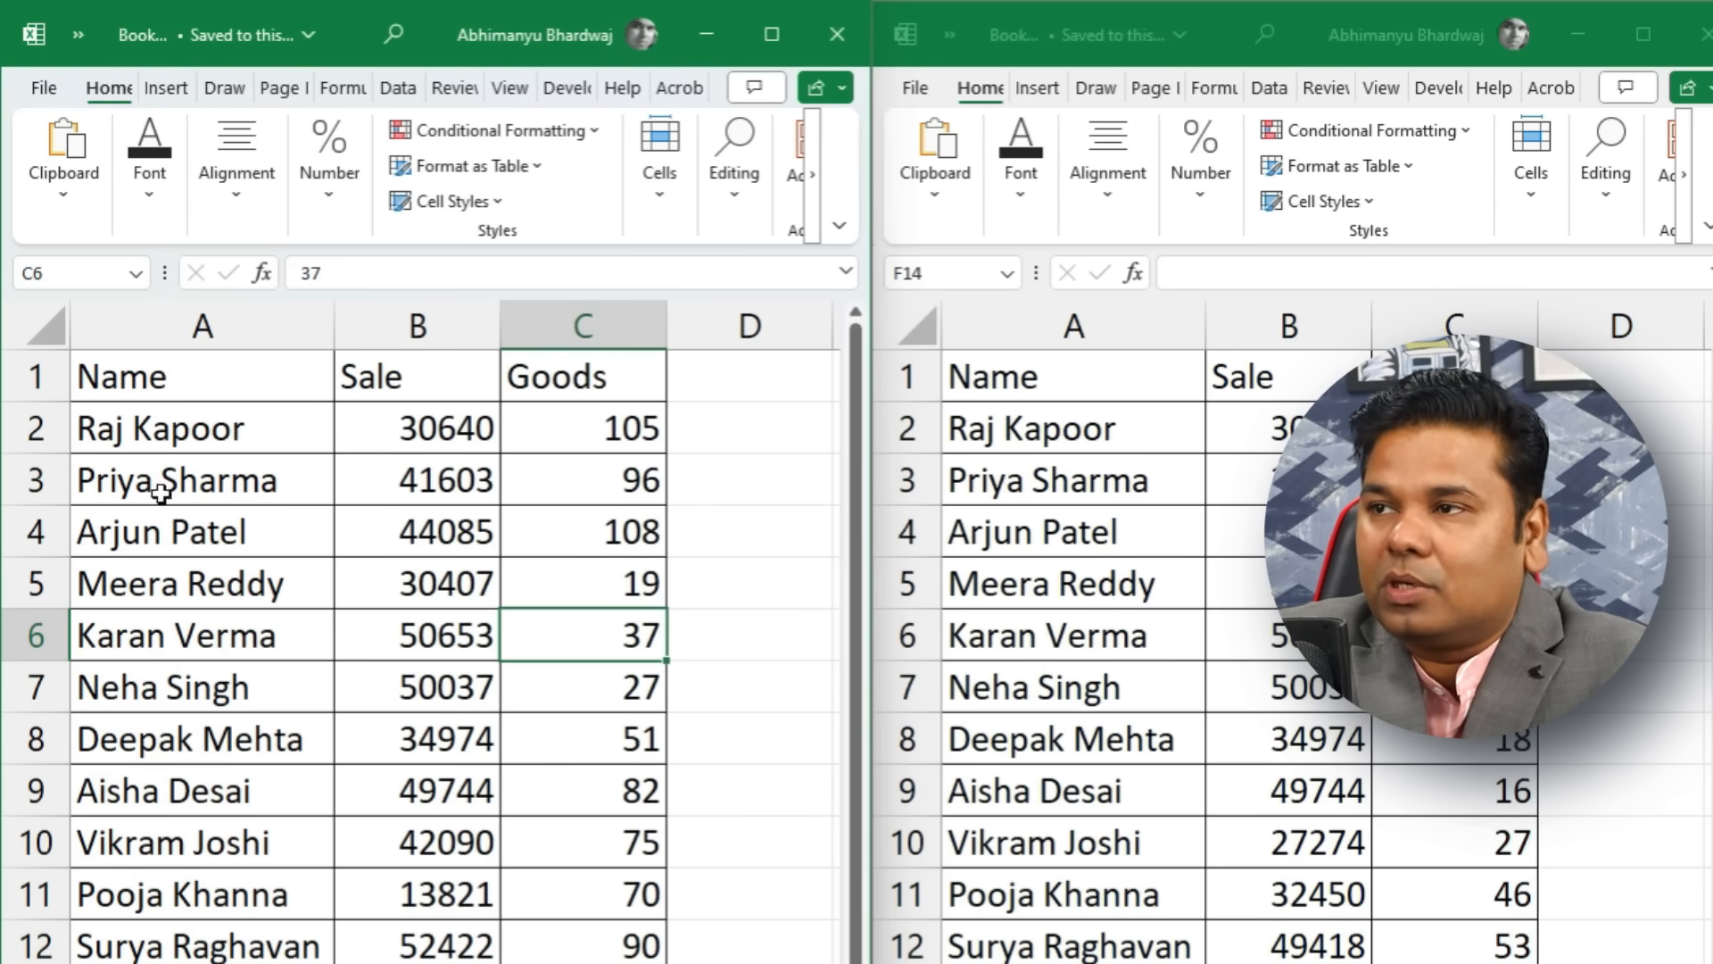
Step: Select A1:C21 on Sheet1 and start a new conditional formatting rule that uses a formula to determine which cells to format
{"action": "left_click_drag", "start_coordinate": [120, 376], "coordinate": [624, 963]}
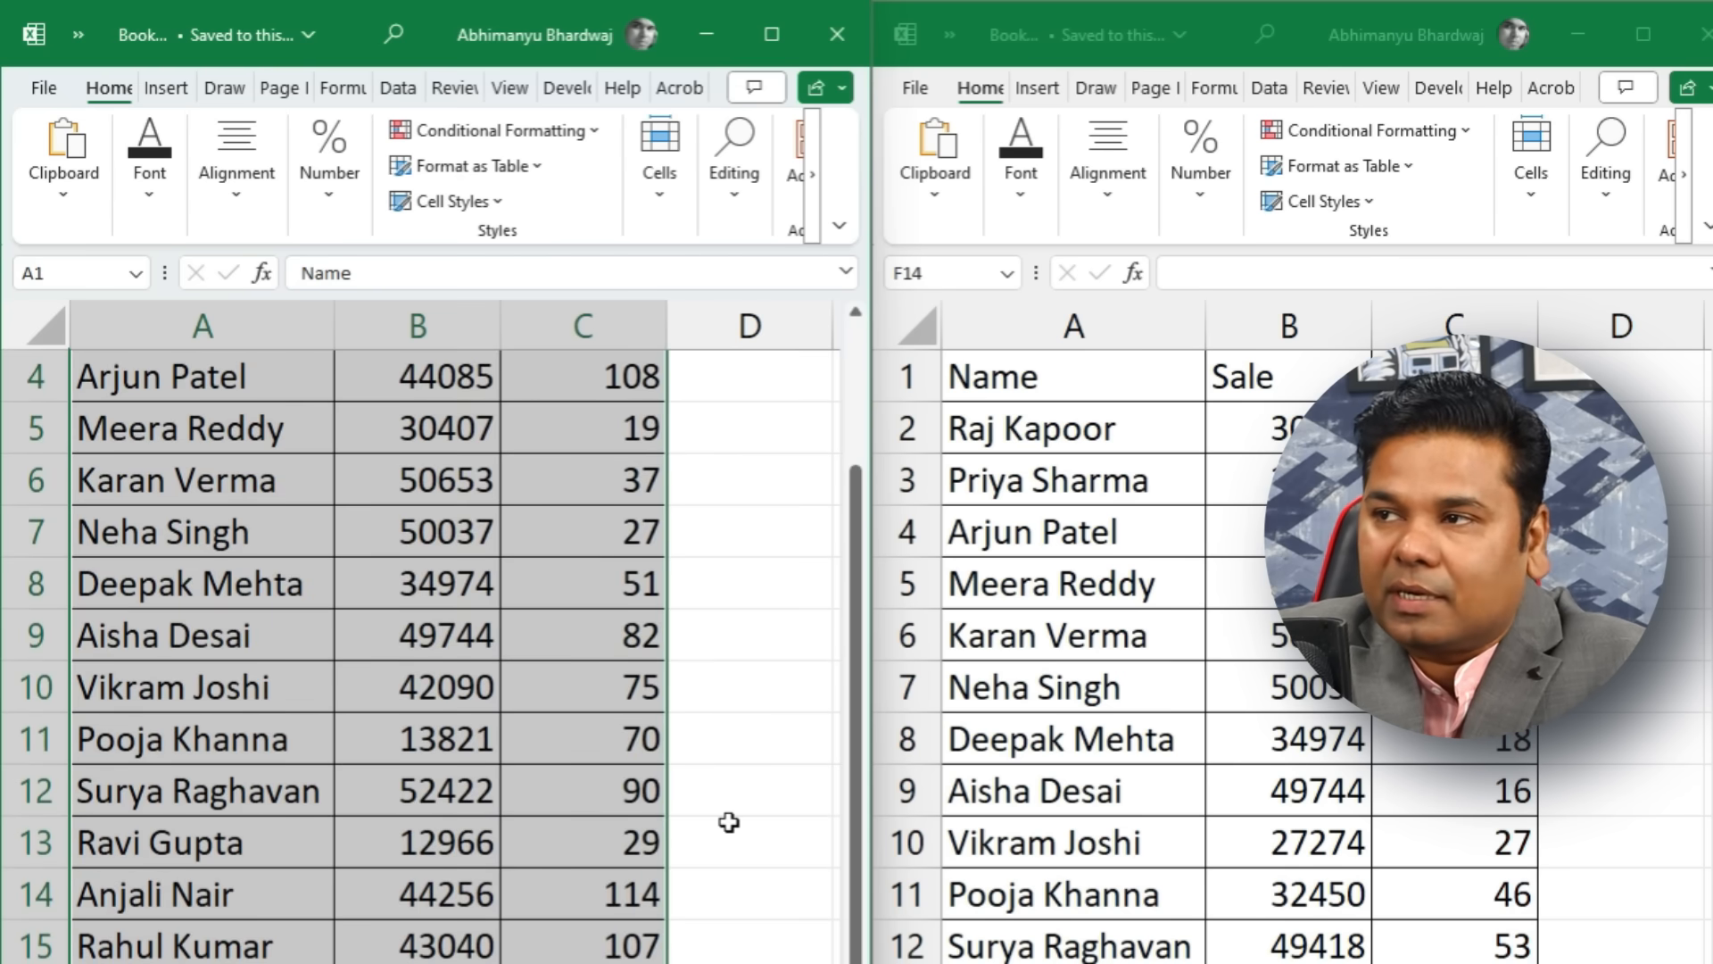
{"action": "scroll", "coordinate": [728, 822], "scroll_direction": "up", "scroll_amount": 1}
{"action": "scroll", "coordinate": [624, 660], "scroll_direction": "down", "scroll_amount": 5}
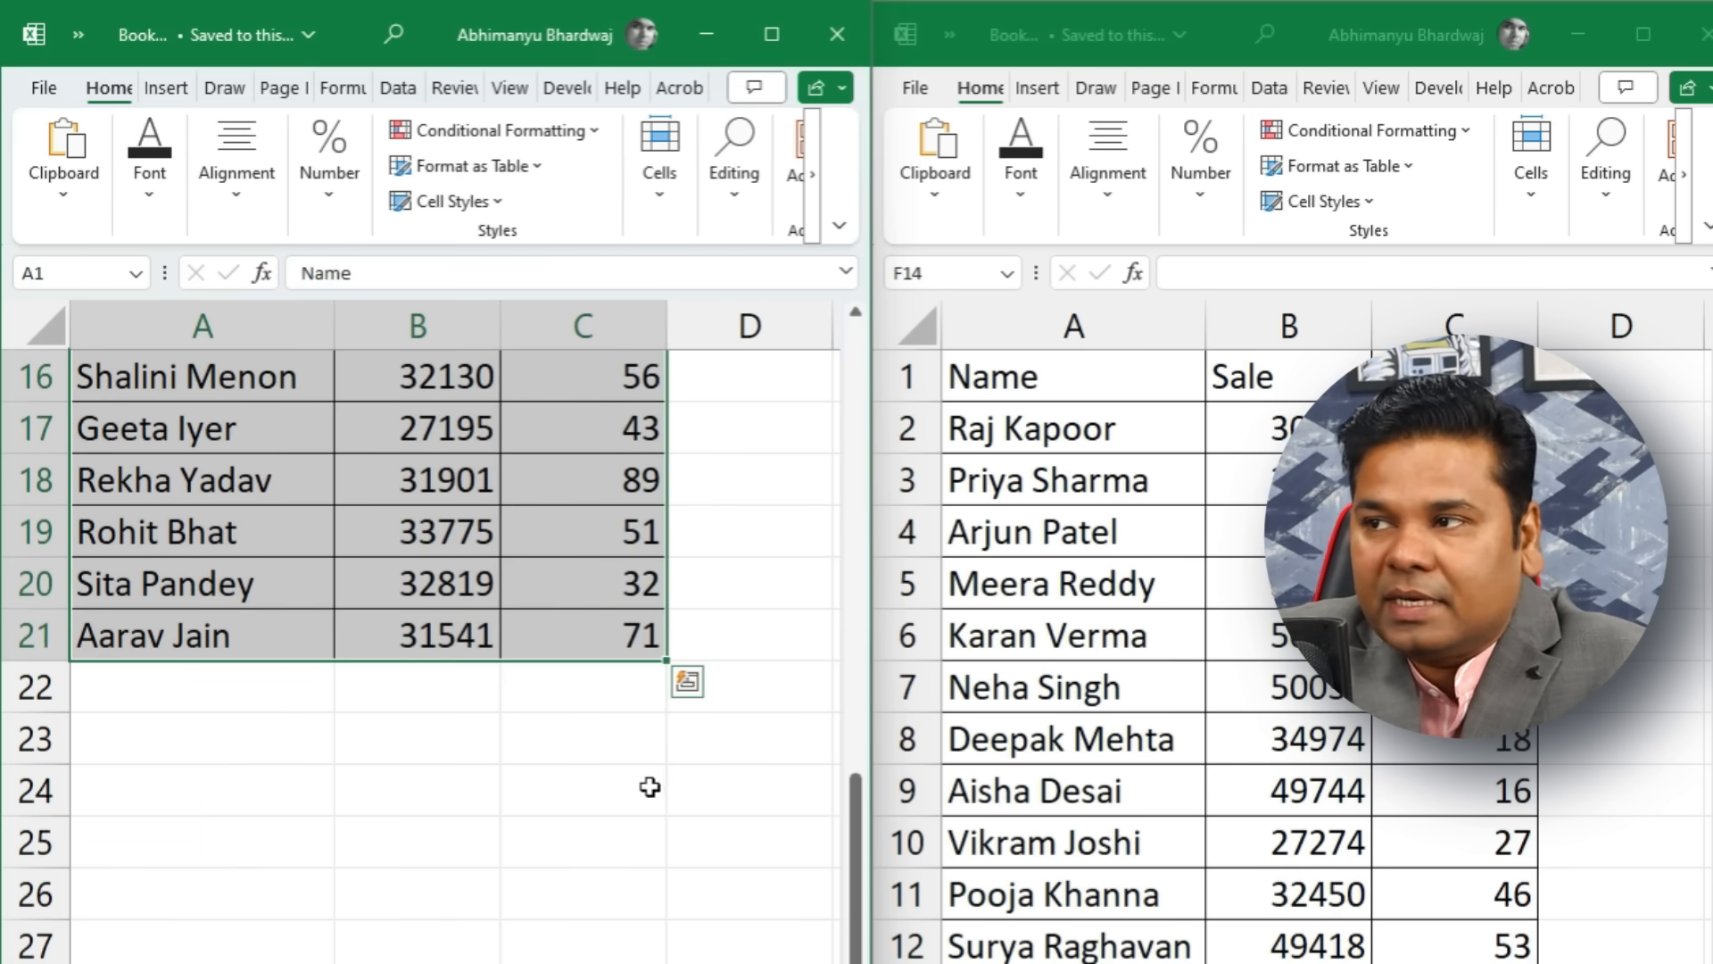
{"action": "scroll", "coordinate": [651, 785], "scroll_direction": "up", "scroll_amount": 5}
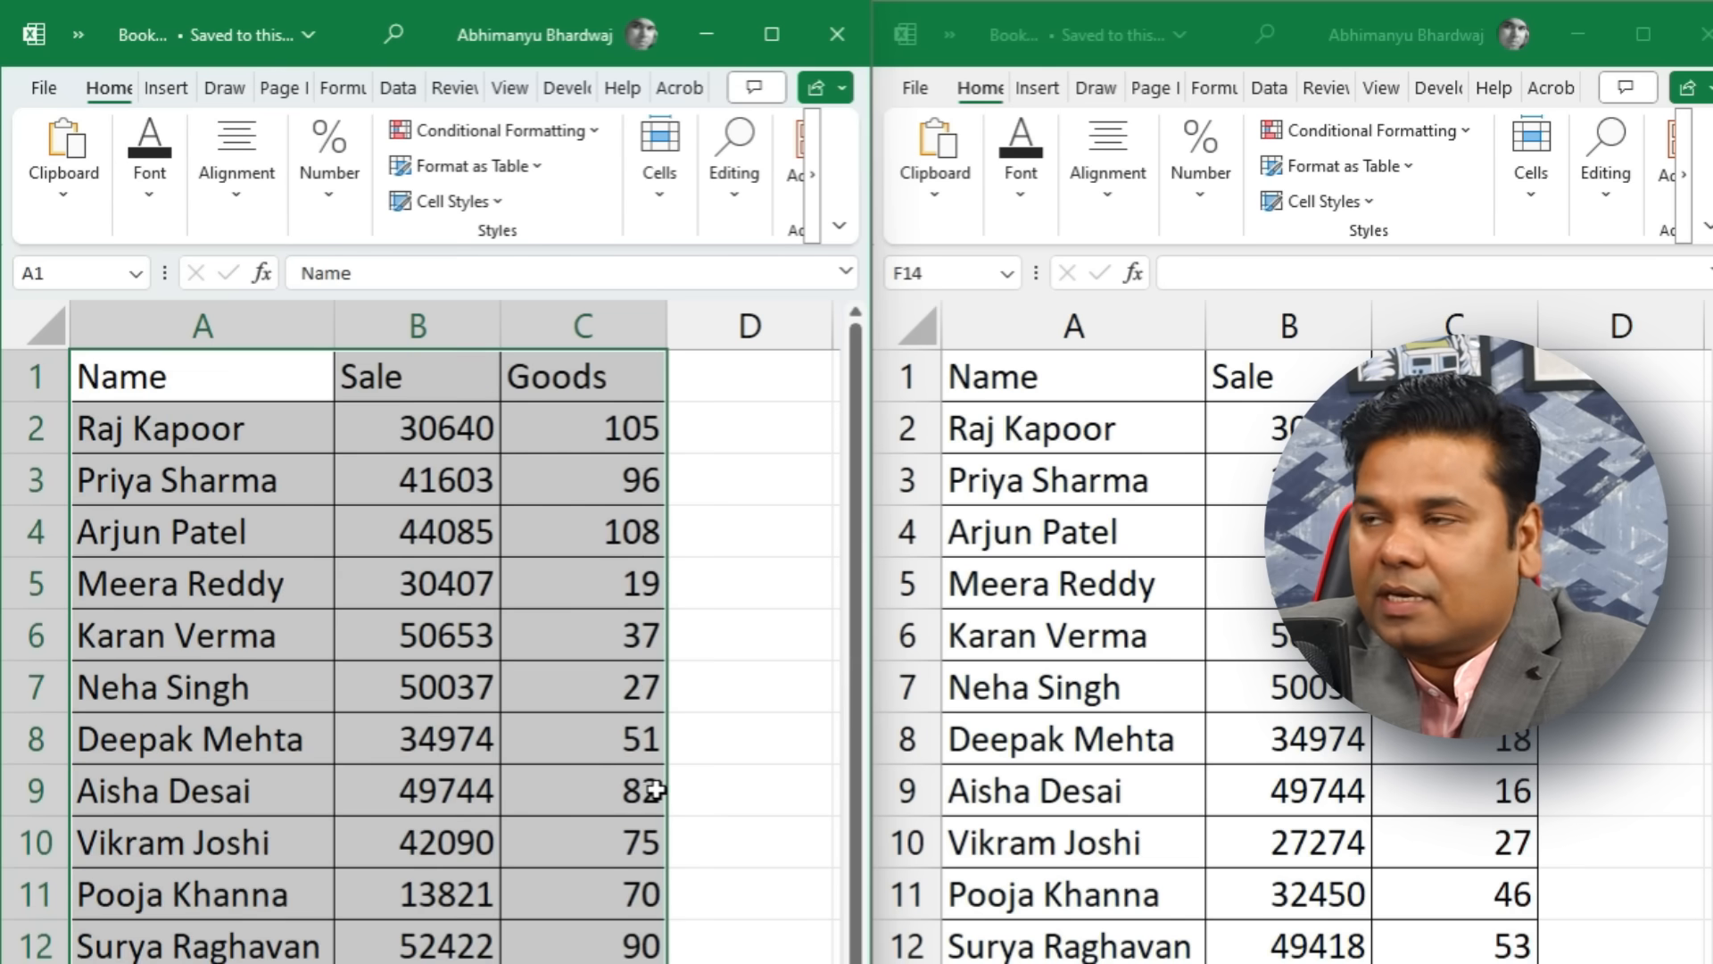
{"action": "left_click", "coordinate": [522, 132]}
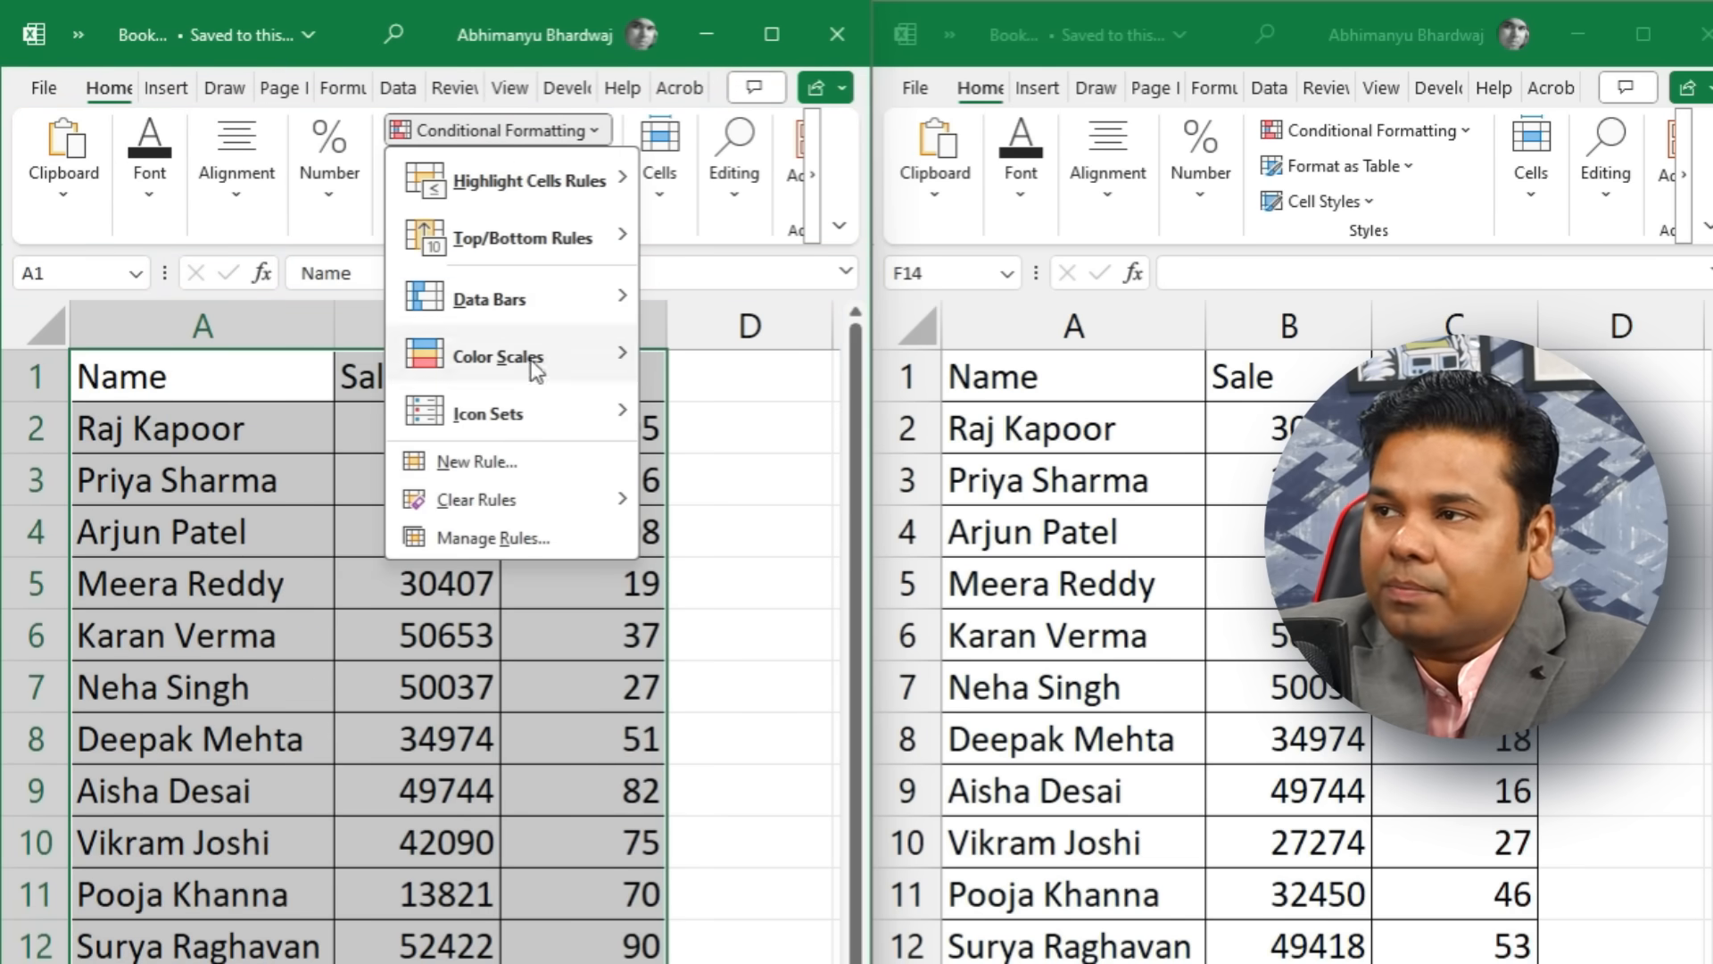
{"action": "left_click", "coordinate": [527, 548]}
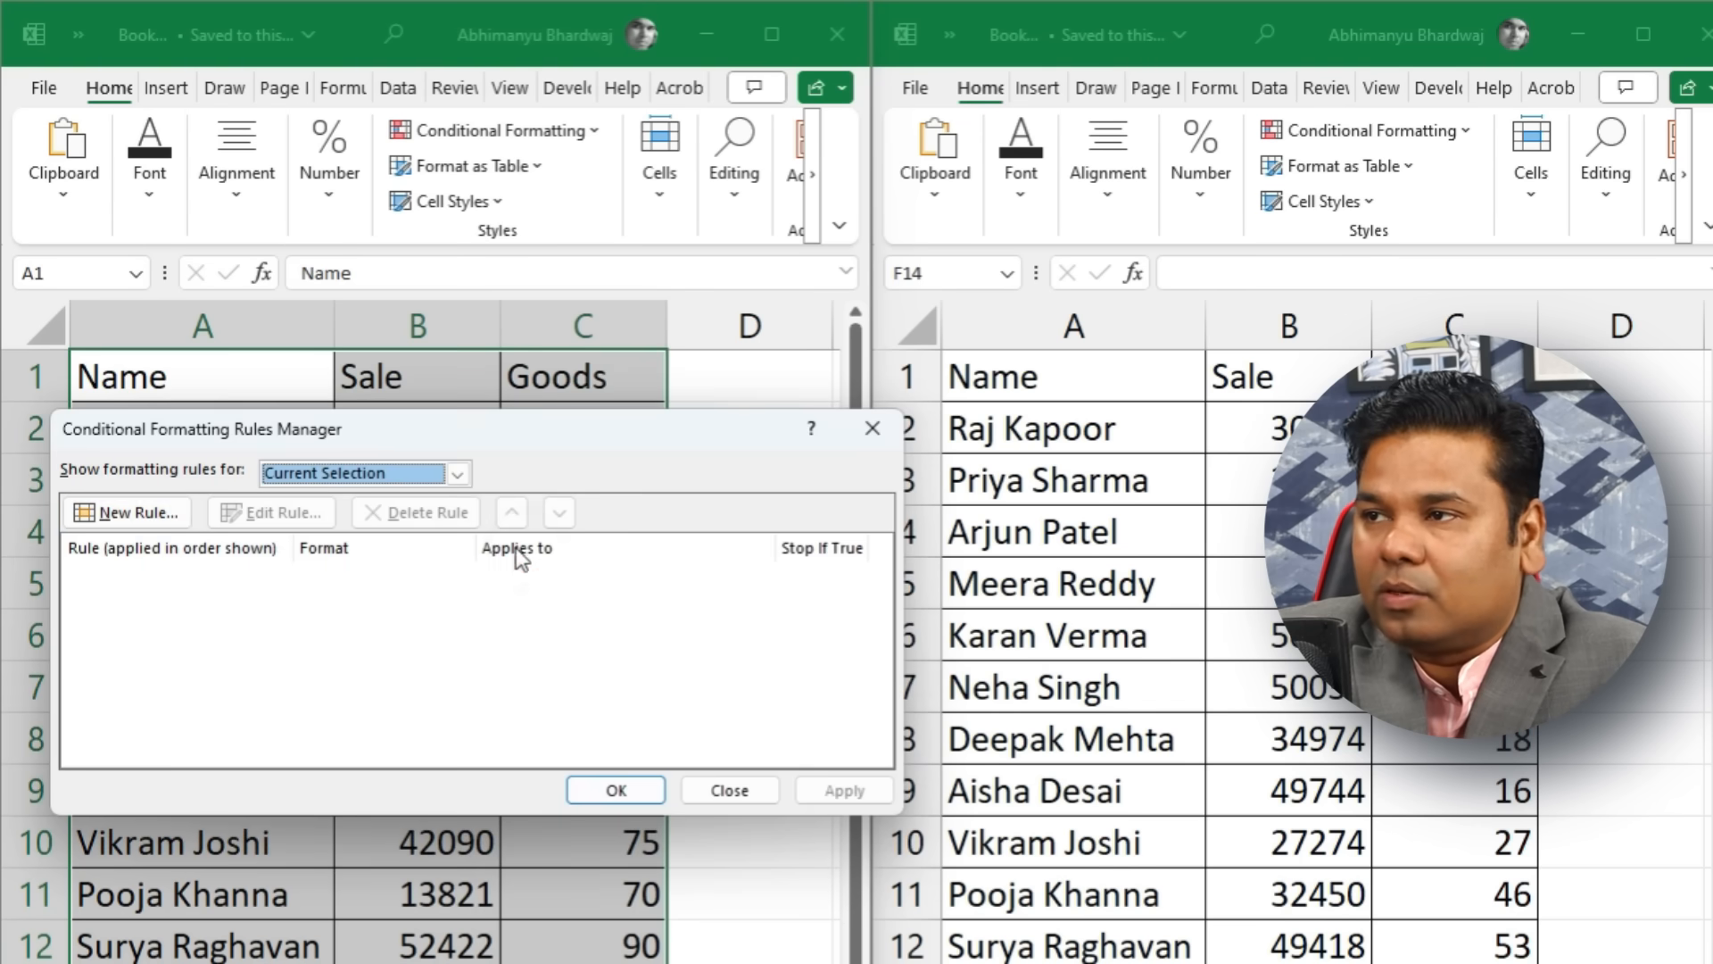
{"action": "left_click", "coordinate": [157, 513]}
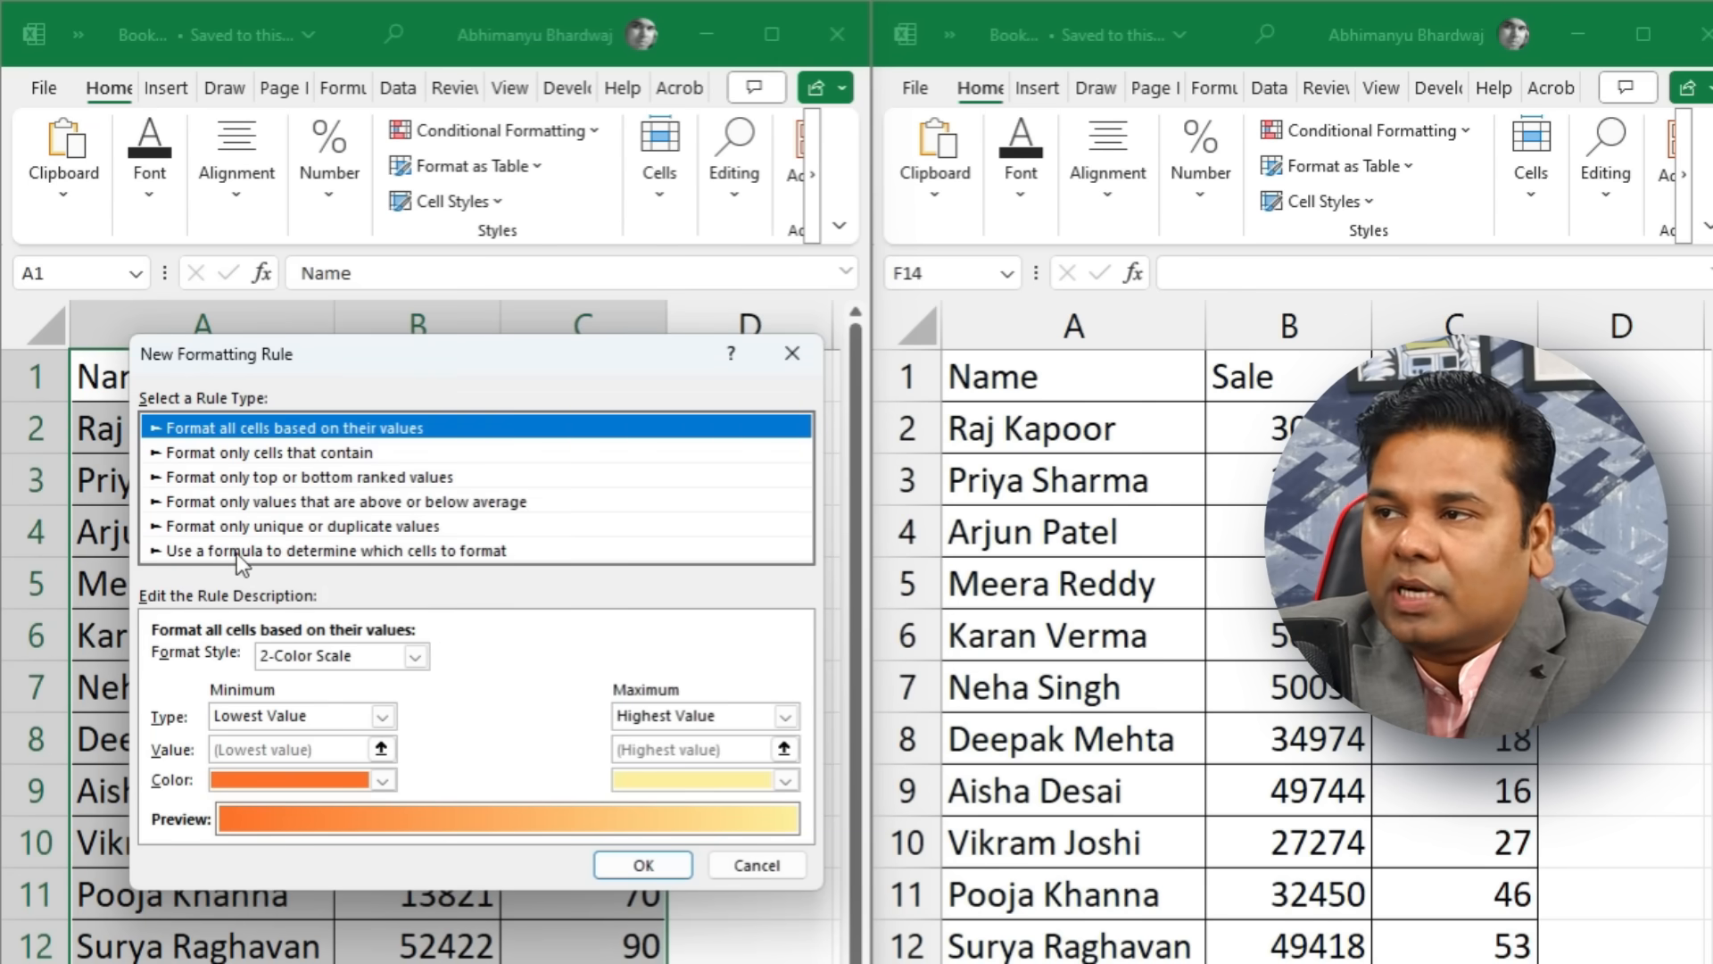
{"action": "left_click", "coordinate": [346, 554]}
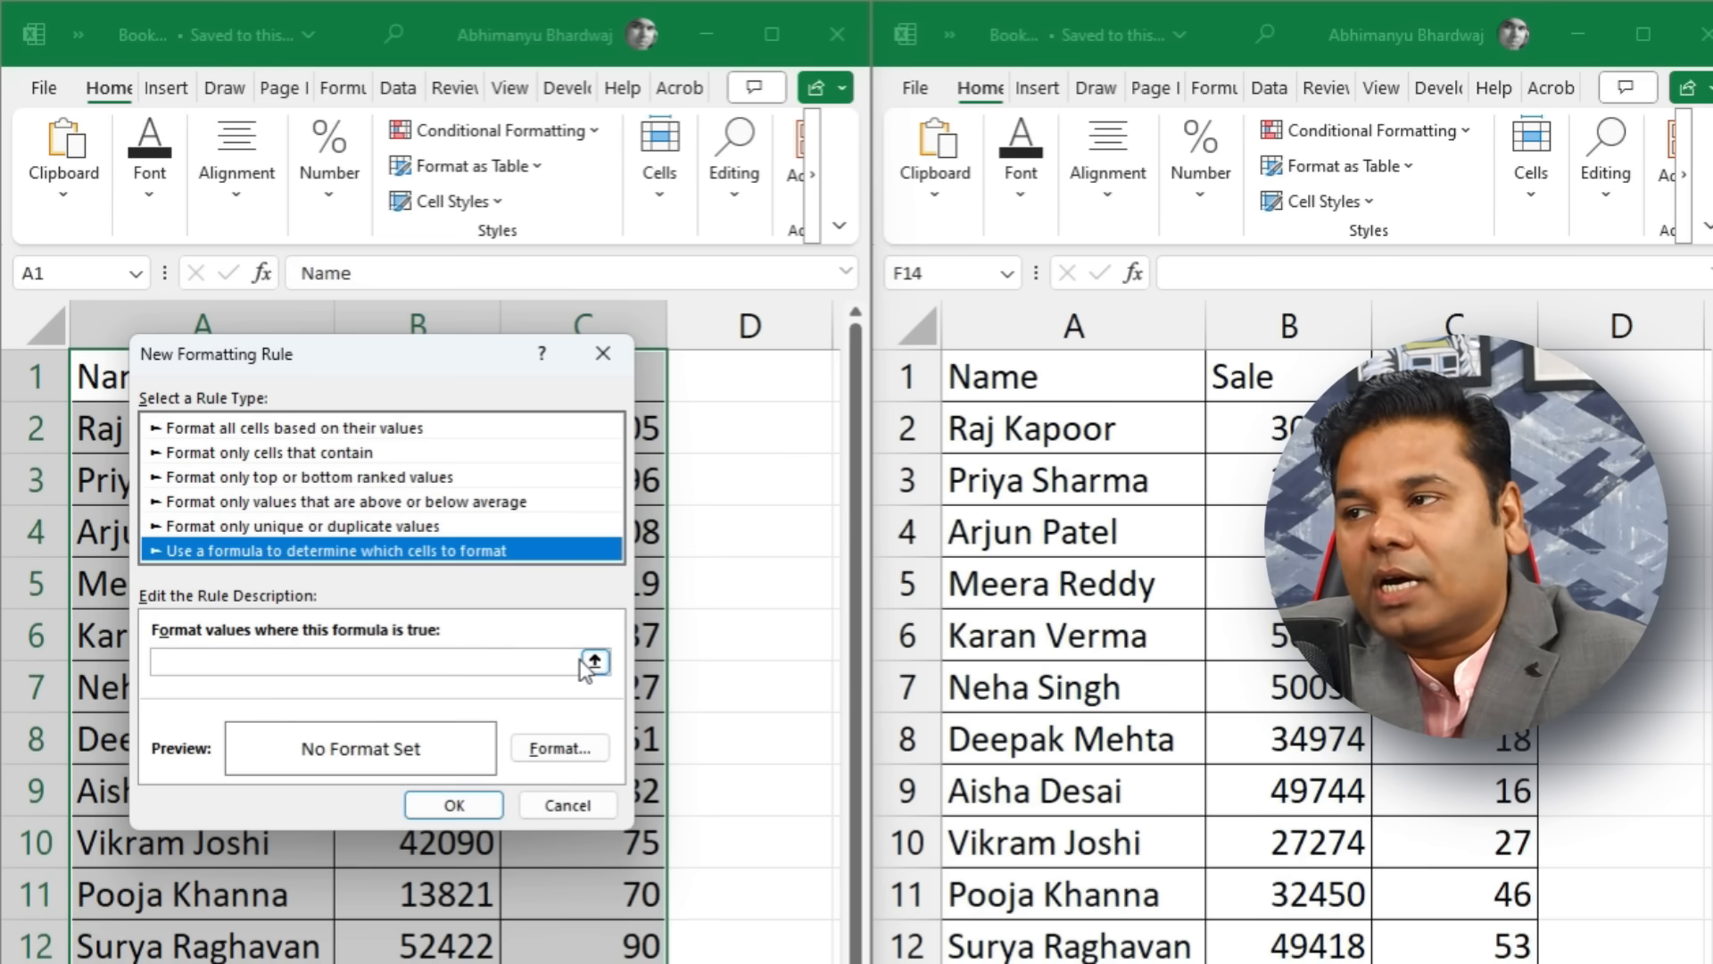
Step: Begin the rule formula with the Sheet1 data as relative references followed by the not-equal operator: =A1:C21<>
{"action": "left_click_drag", "start_coordinate": [364, 355], "coordinate": [801, 379]}
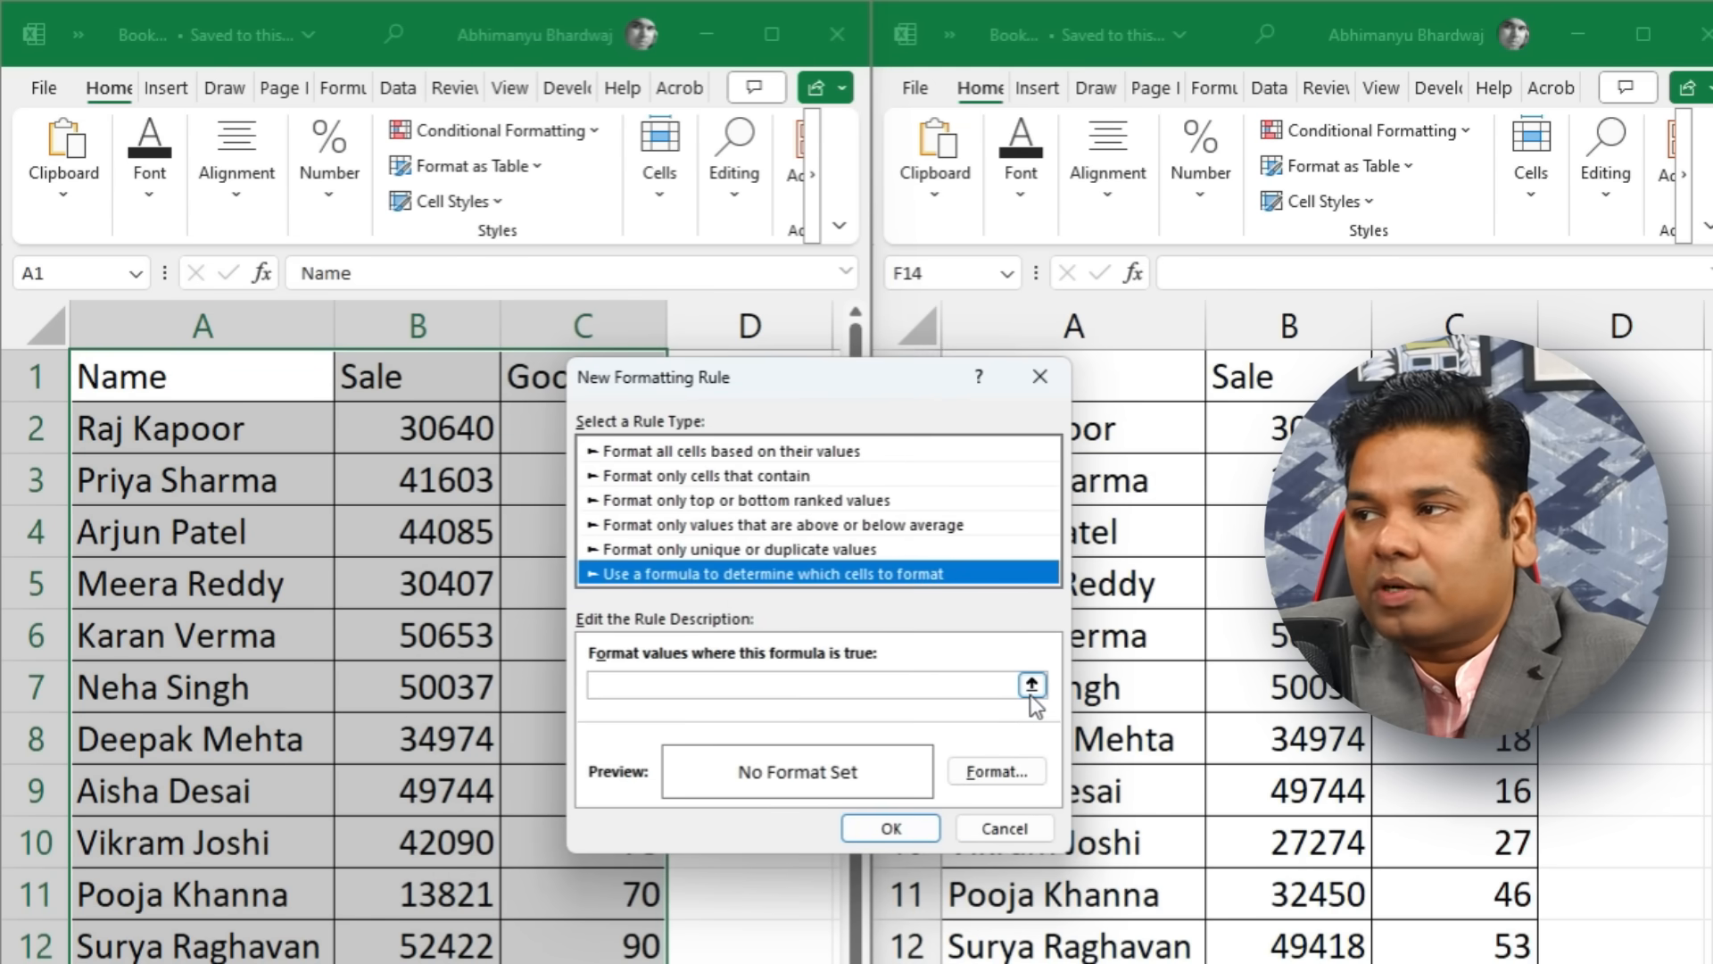
{"action": "left_click", "coordinate": [677, 684]}
{"action": "left_click_drag", "start_coordinate": [104, 371], "coordinate": [624, 962]}
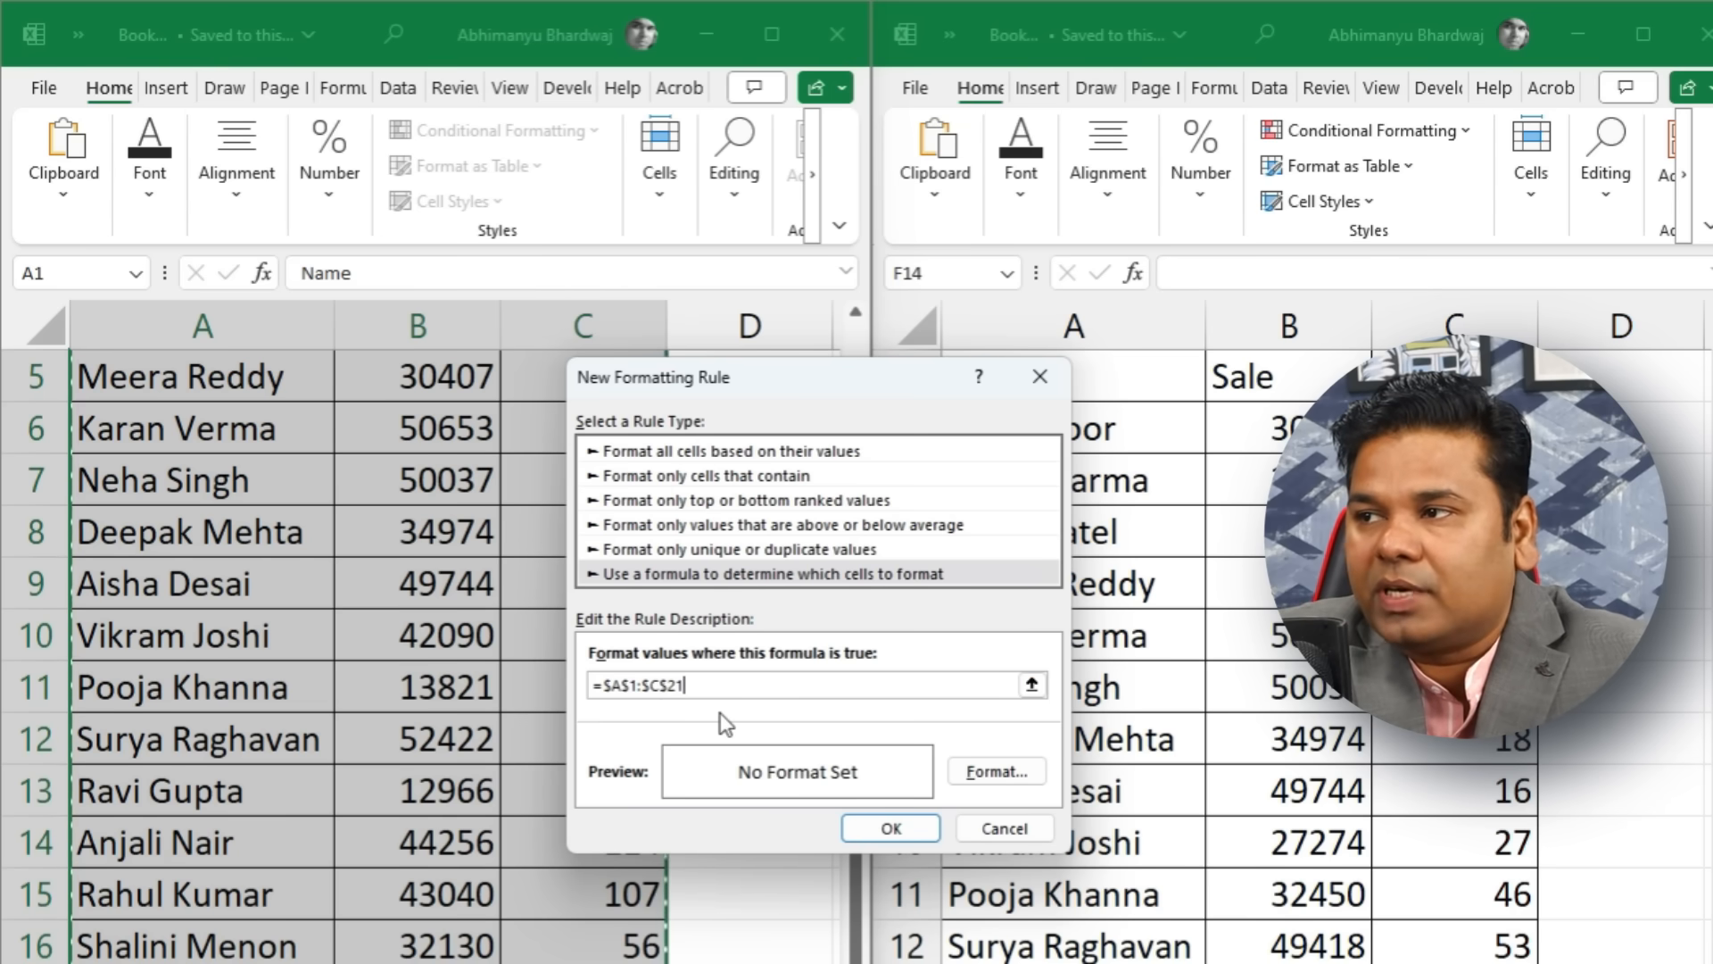
{"action": "scroll", "coordinate": [724, 723], "scroll_direction": "up", "scroll_amount": 2}
{"action": "key", "text": "F4"}
{"action": "key", "text": "F4"}
{"action": "key", "text": "F4"}
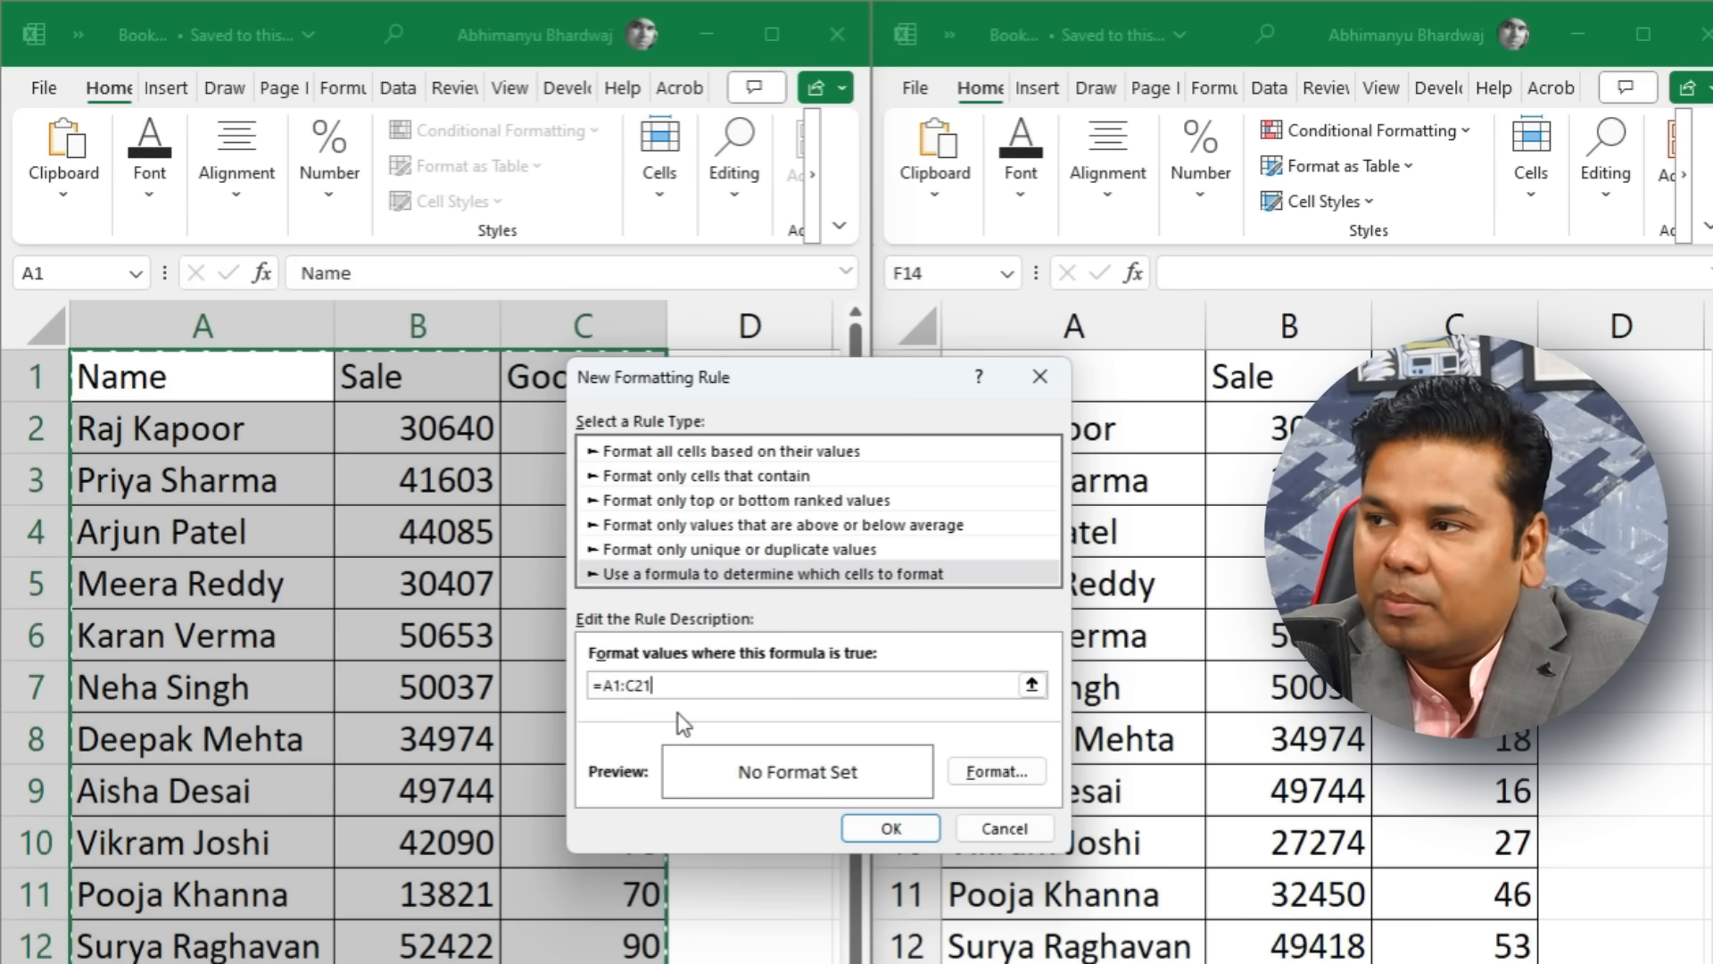
{"action": "type", "text": "<>"}
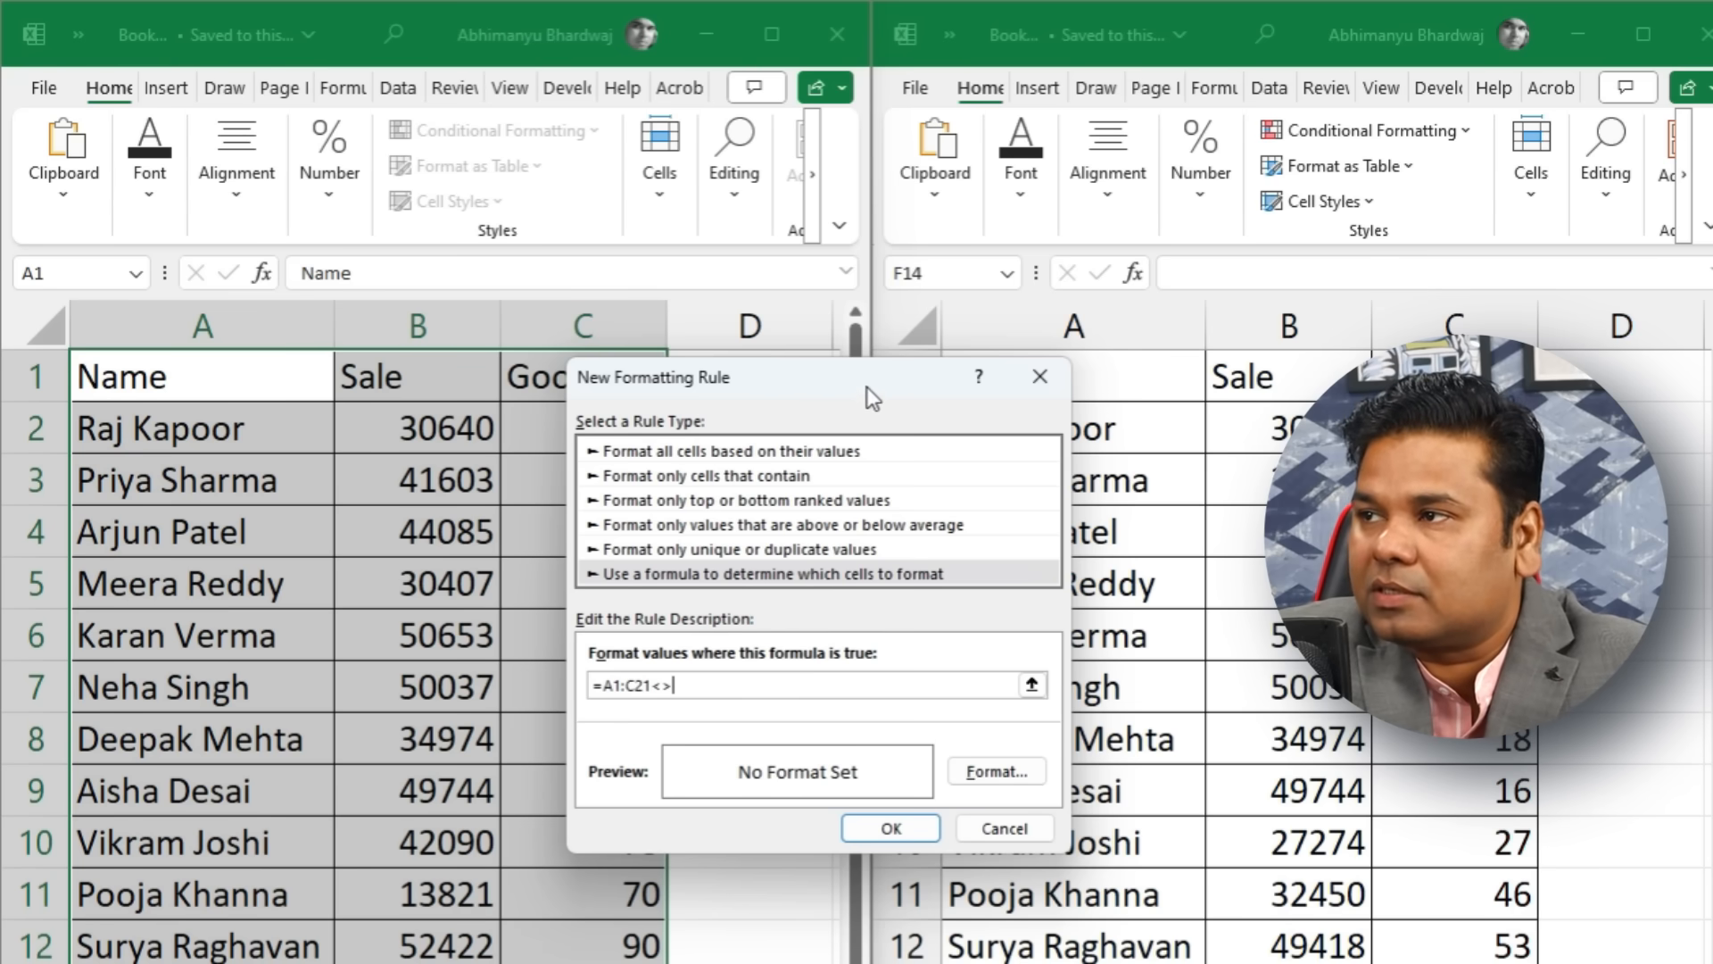
Step: Complete the rule formula with the Sheet1 (2) data as relative references: =A1:C21<>'Sheet1 (2)'!A1:C21
{"action": "left_click_drag", "start_coordinate": [865, 387], "coordinate": [482, 305]}
{"action": "left_click", "coordinate": [995, 379]}
{"action": "left_click_drag", "start_coordinate": [994, 379], "coordinate": [1454, 962]}
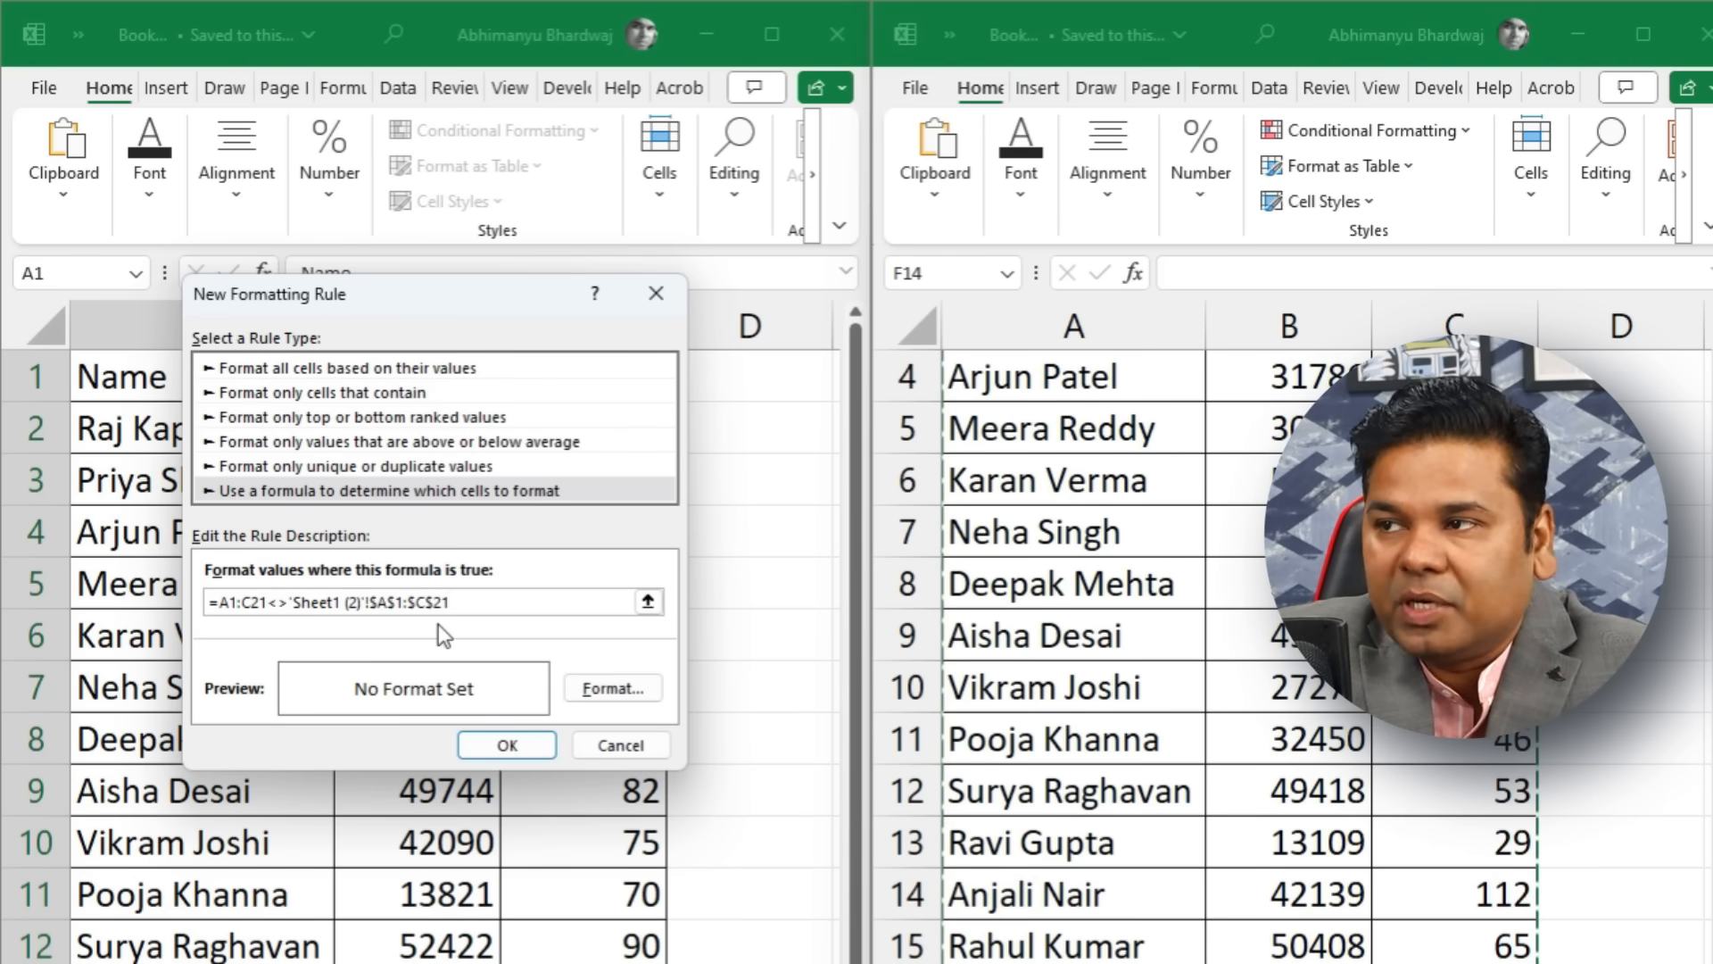
{"action": "key", "text": "F4"}
{"action": "key", "text": "F4"}
{"action": "key", "text": "F4"}
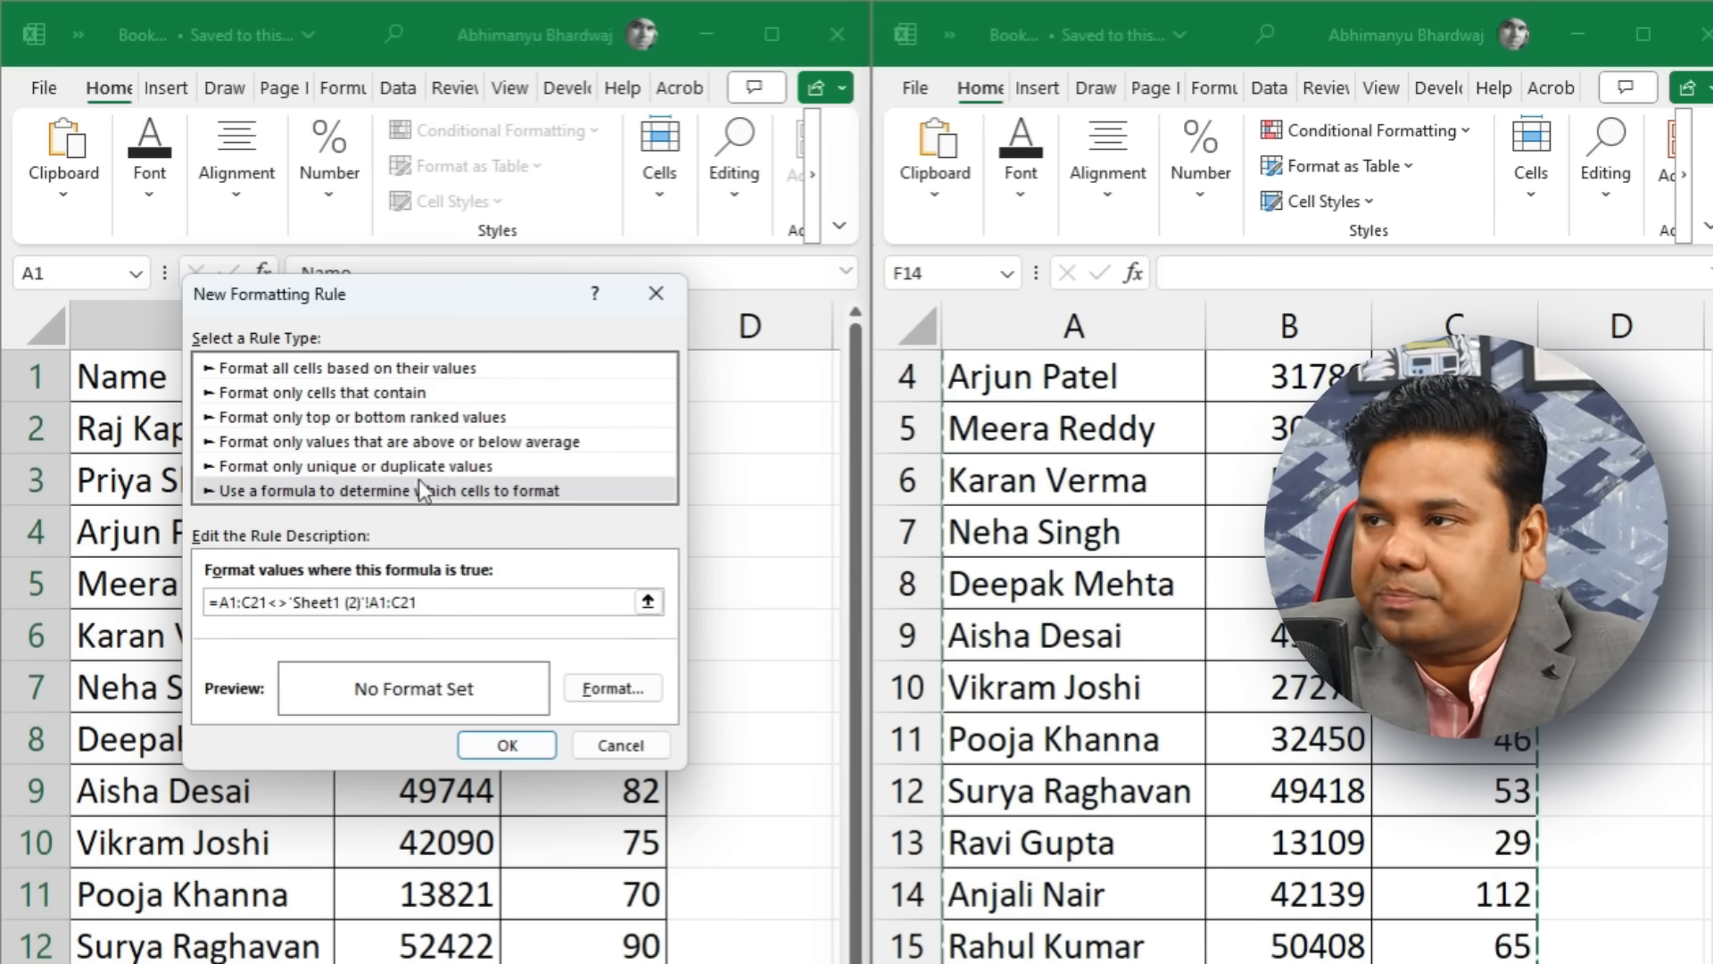
Step: Set the not-equal rule's format to a light green background fill
{"action": "left_click_drag", "start_coordinate": [371, 285], "coordinate": [496, 366]}
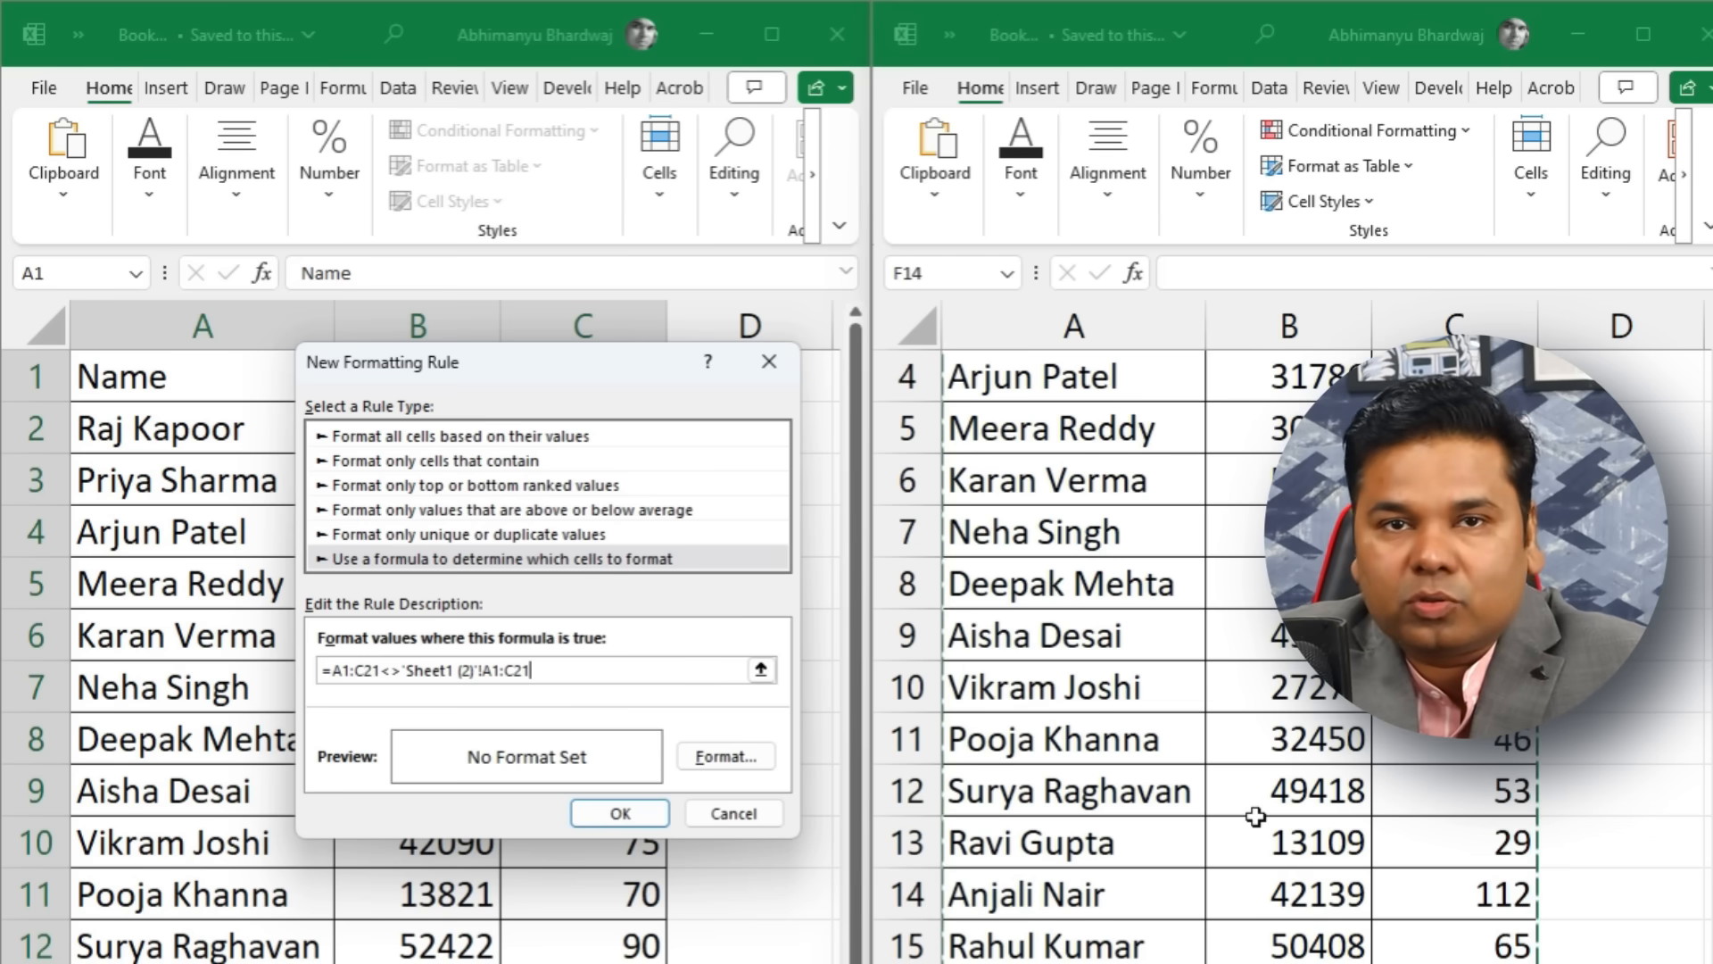
{"action": "left_click", "coordinate": [726, 756]}
{"action": "left_click", "coordinate": [376, 273]}
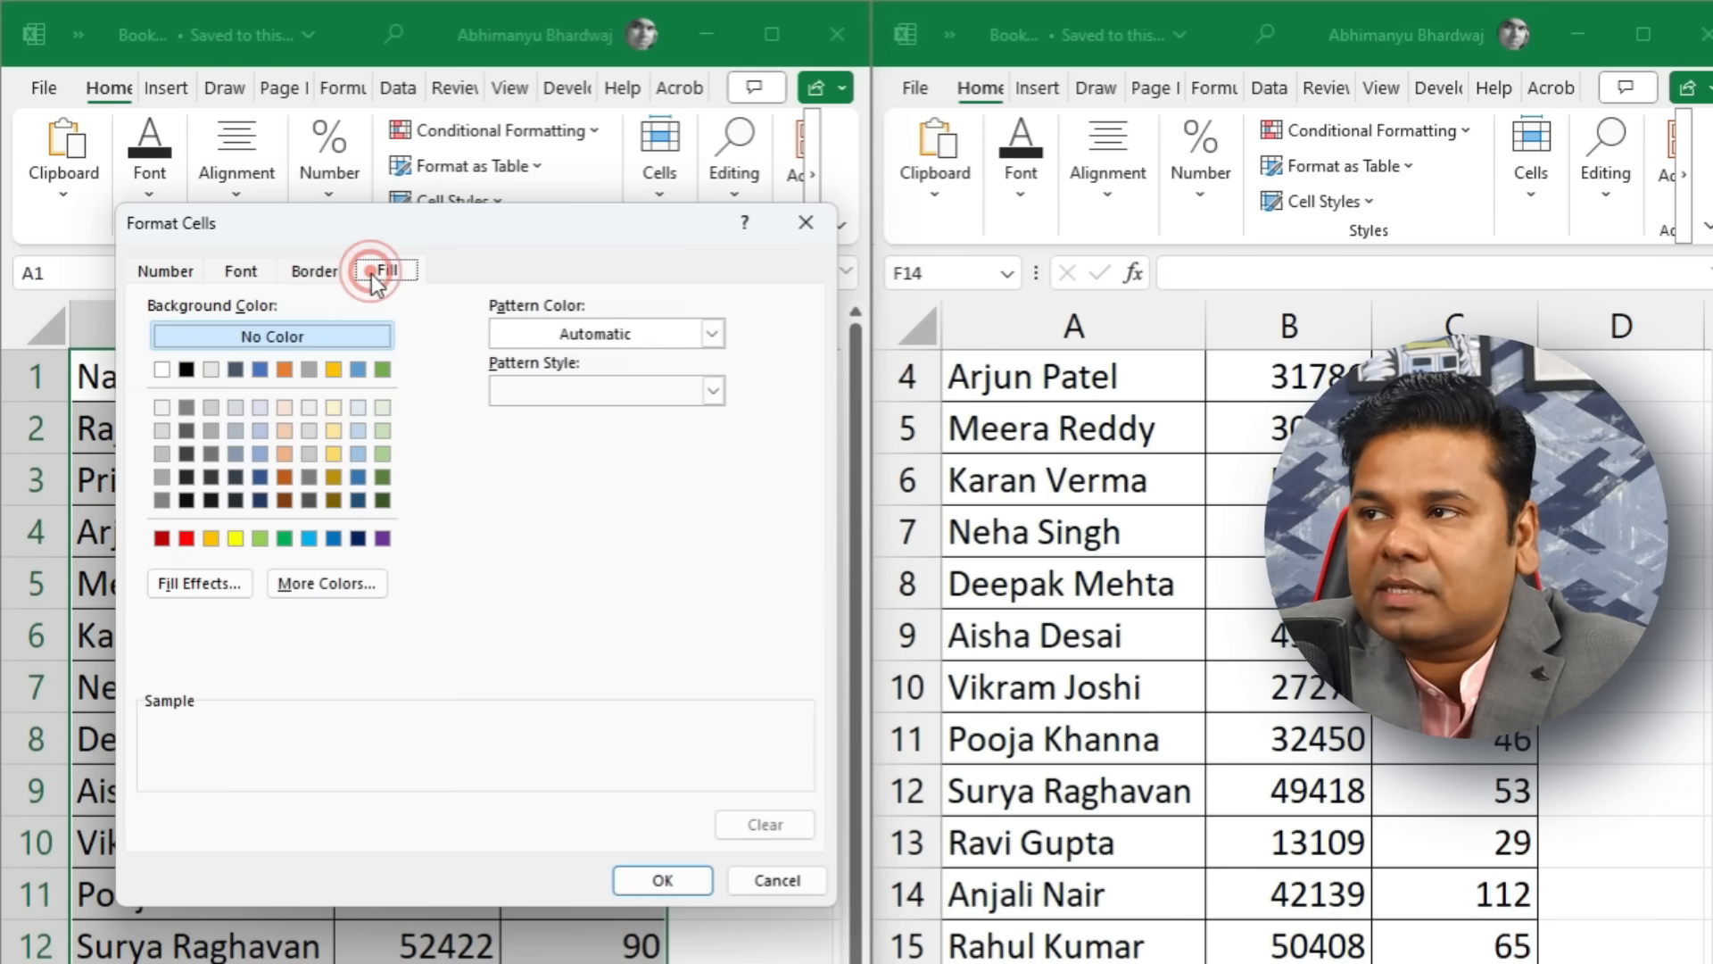
{"action": "left_click", "coordinate": [323, 269]}
{"action": "left_click", "coordinate": [386, 270]}
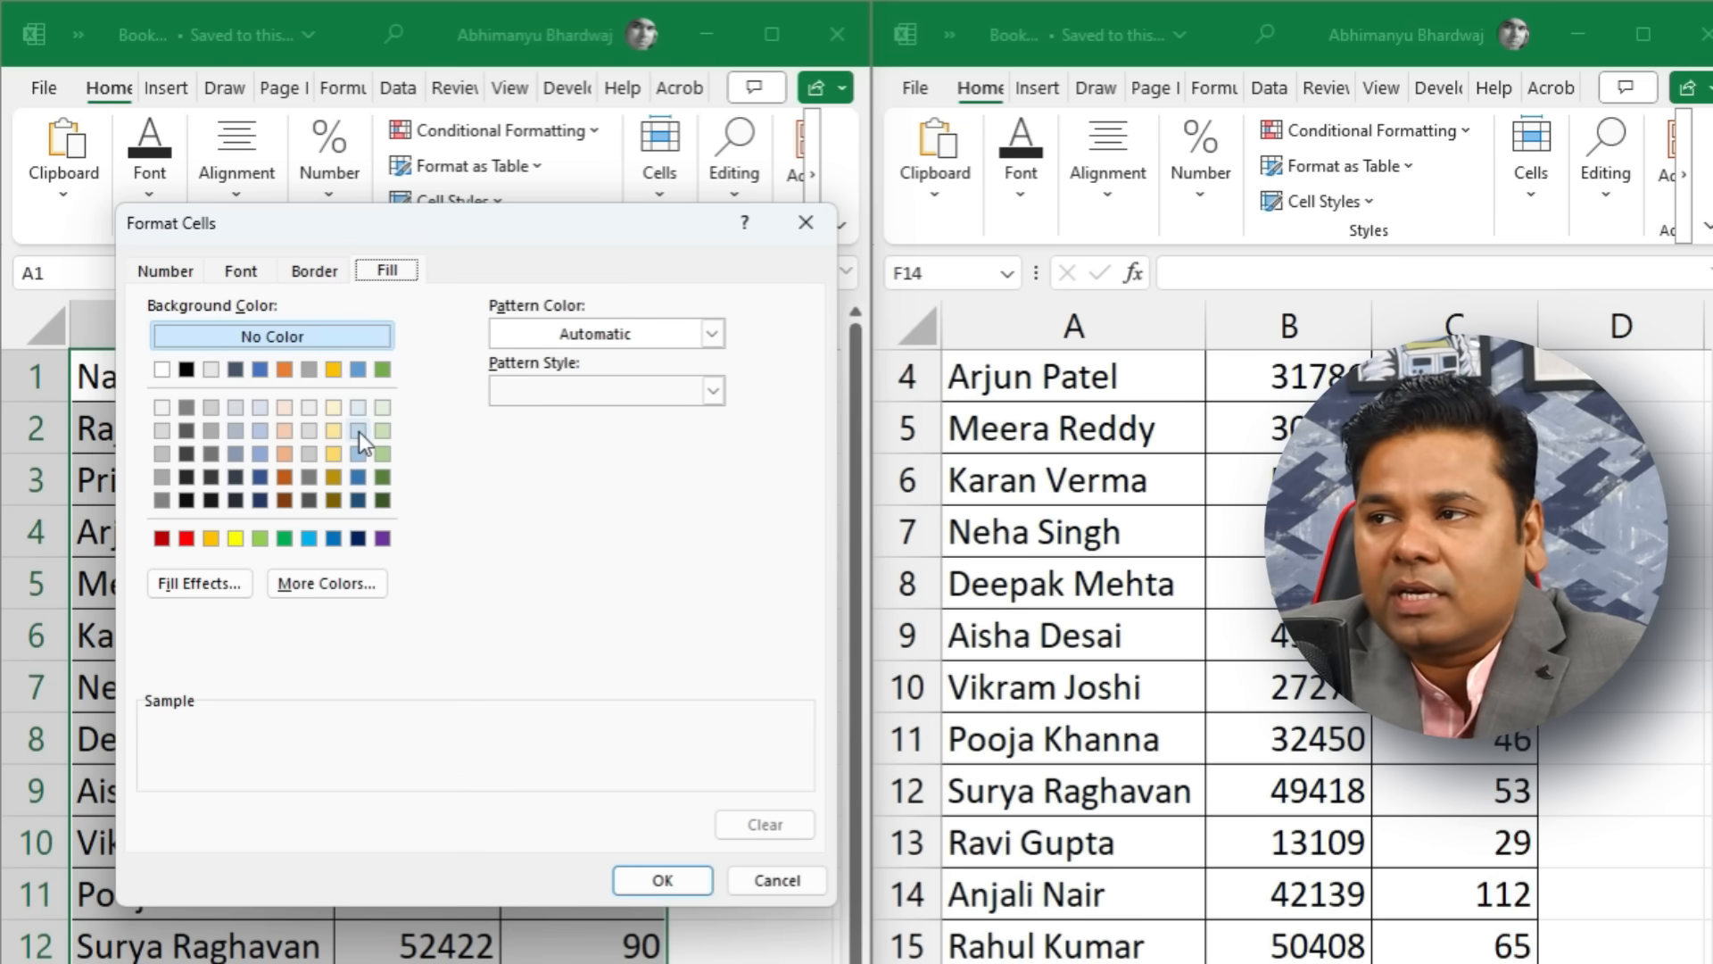
{"action": "left_click", "coordinate": [263, 542]}
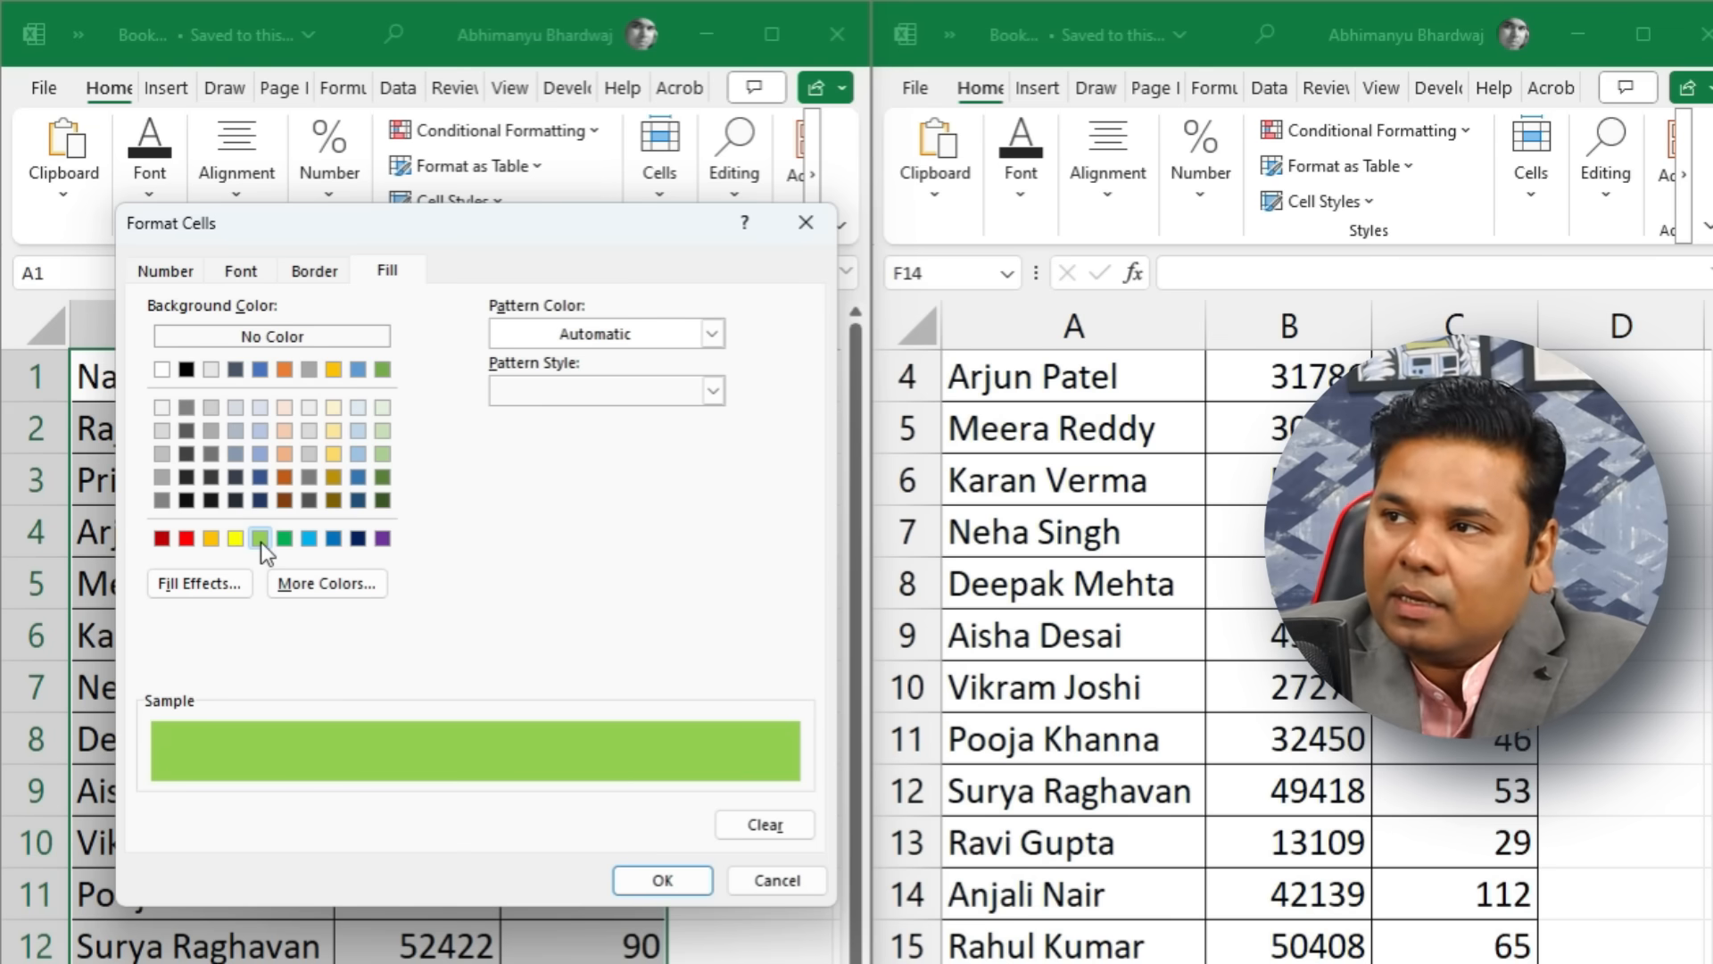
{"action": "left_click", "coordinate": [657, 878]}
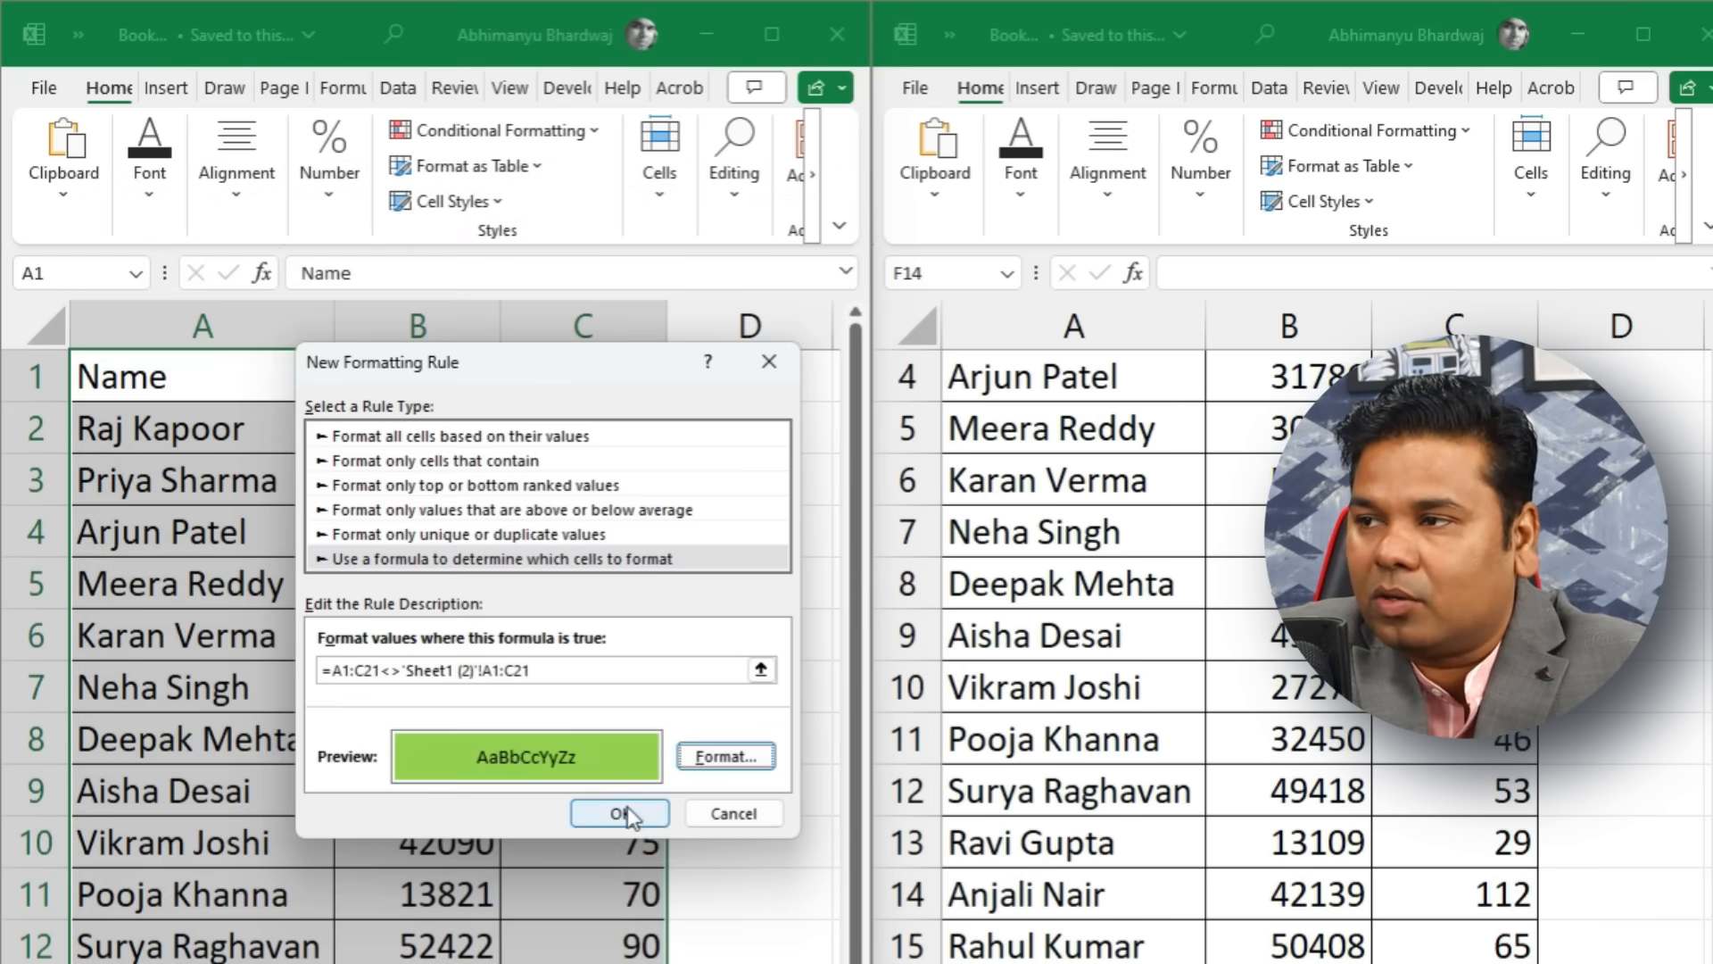
Step: Create the not-equal rule, apply it to A1:C21 on Sheet1 and close the rules manager
{"action": "left_click", "coordinate": [628, 806]}
{"action": "left_click", "coordinate": [839, 790]}
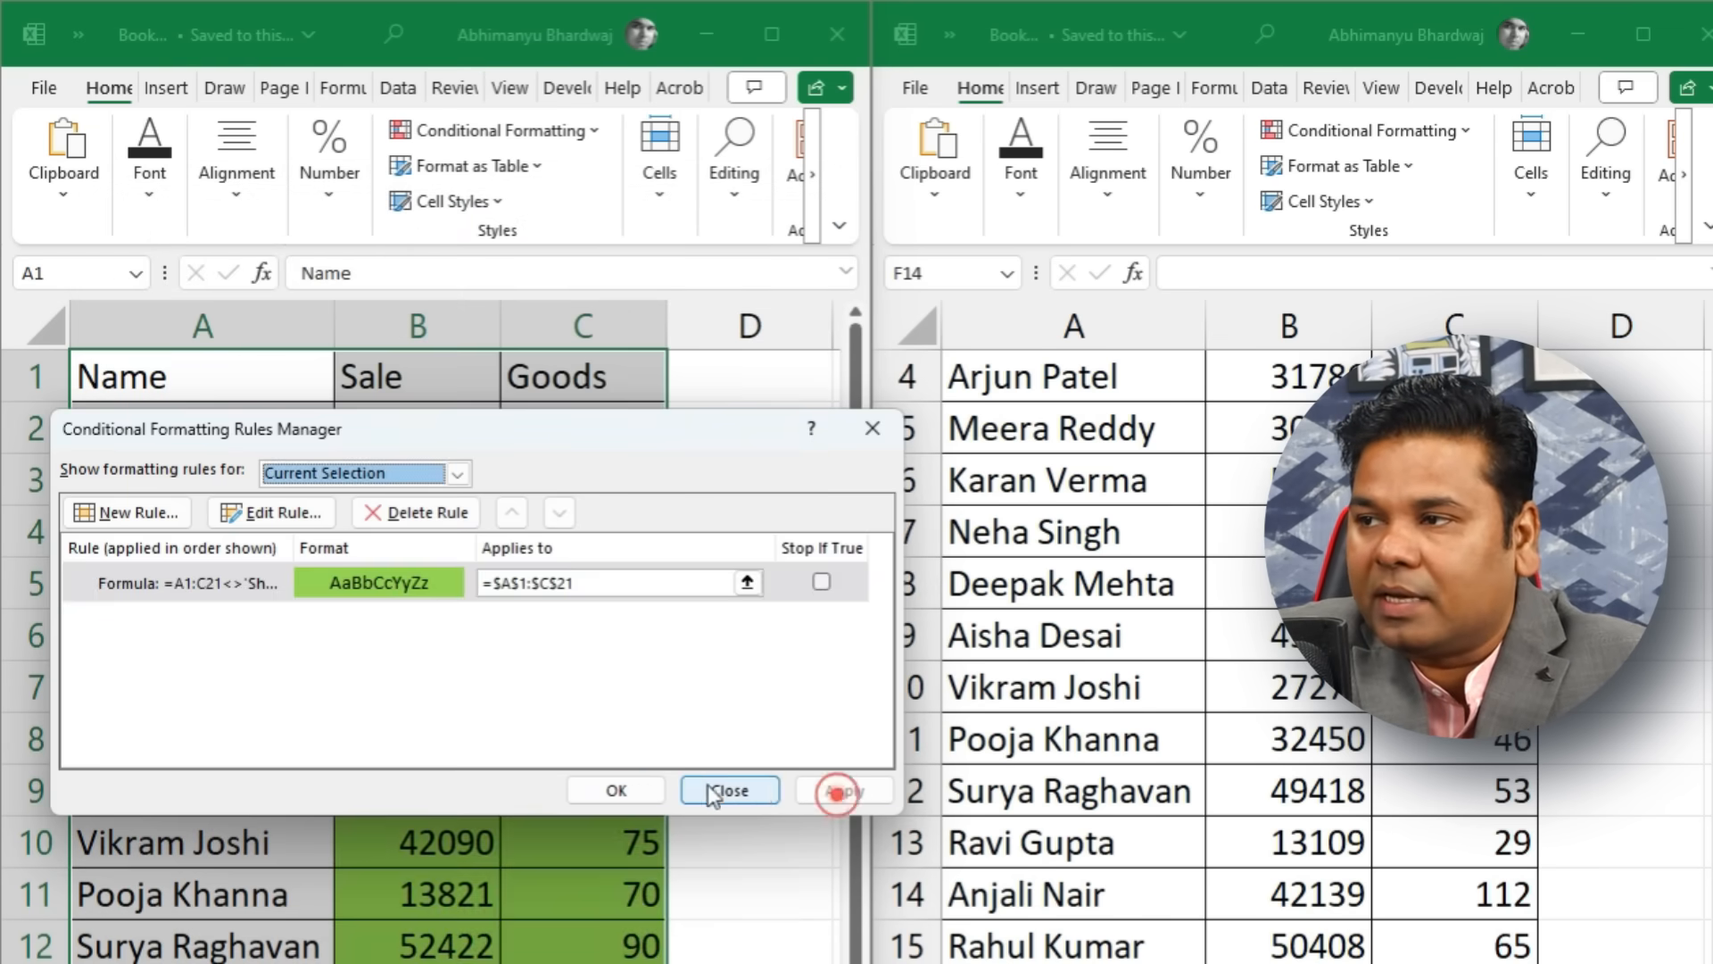
{"action": "left_click", "coordinate": [730, 790]}
{"action": "left_click", "coordinate": [762, 879]}
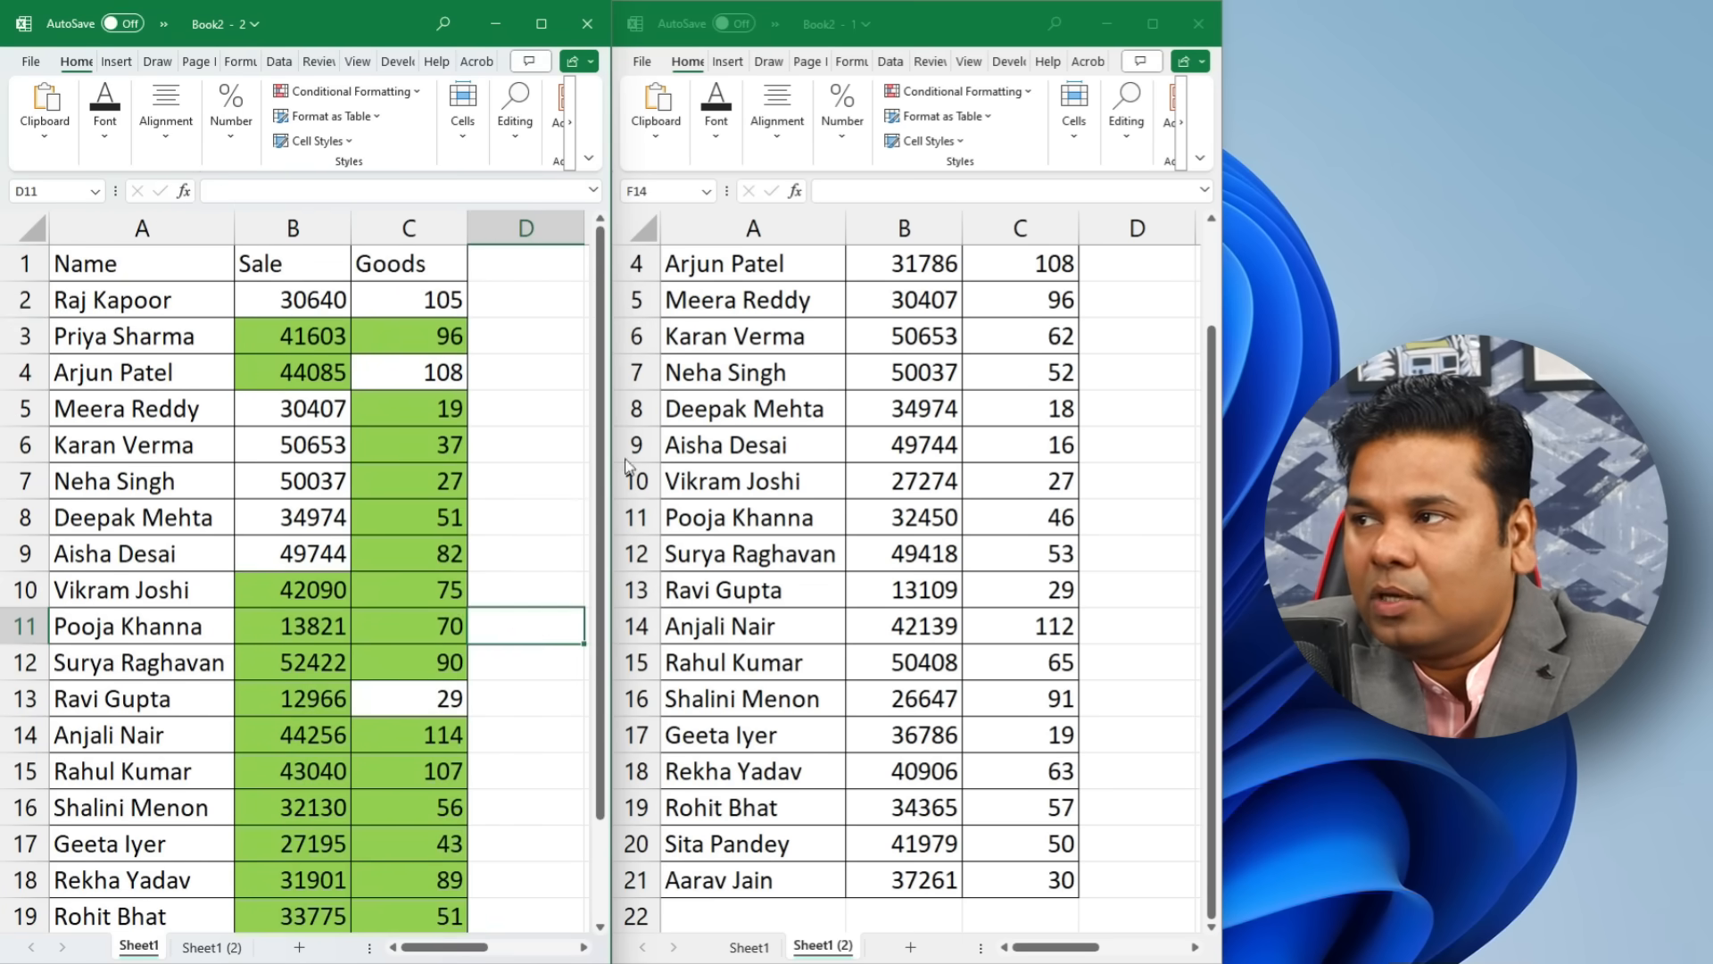
{"action": "left_click", "coordinate": [903, 612]}
{"action": "scroll", "coordinate": [903, 612], "scroll_direction": "up", "scroll_amount": 1}
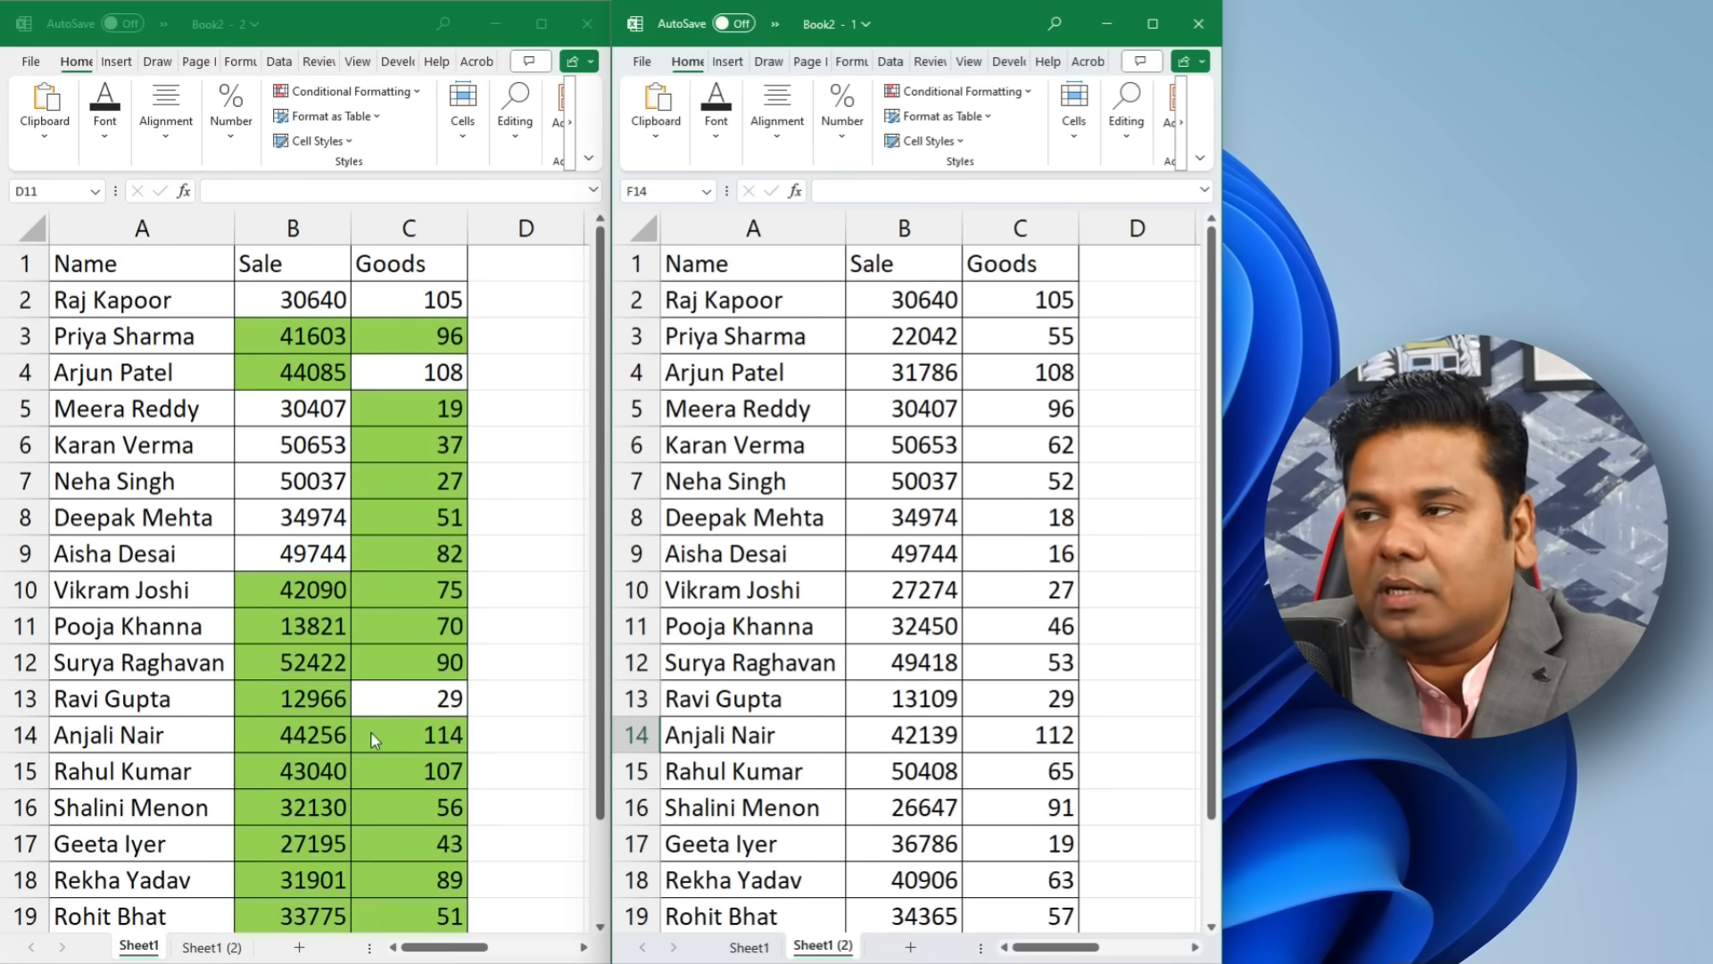
{"action": "left_click", "coordinate": [1057, 415]}
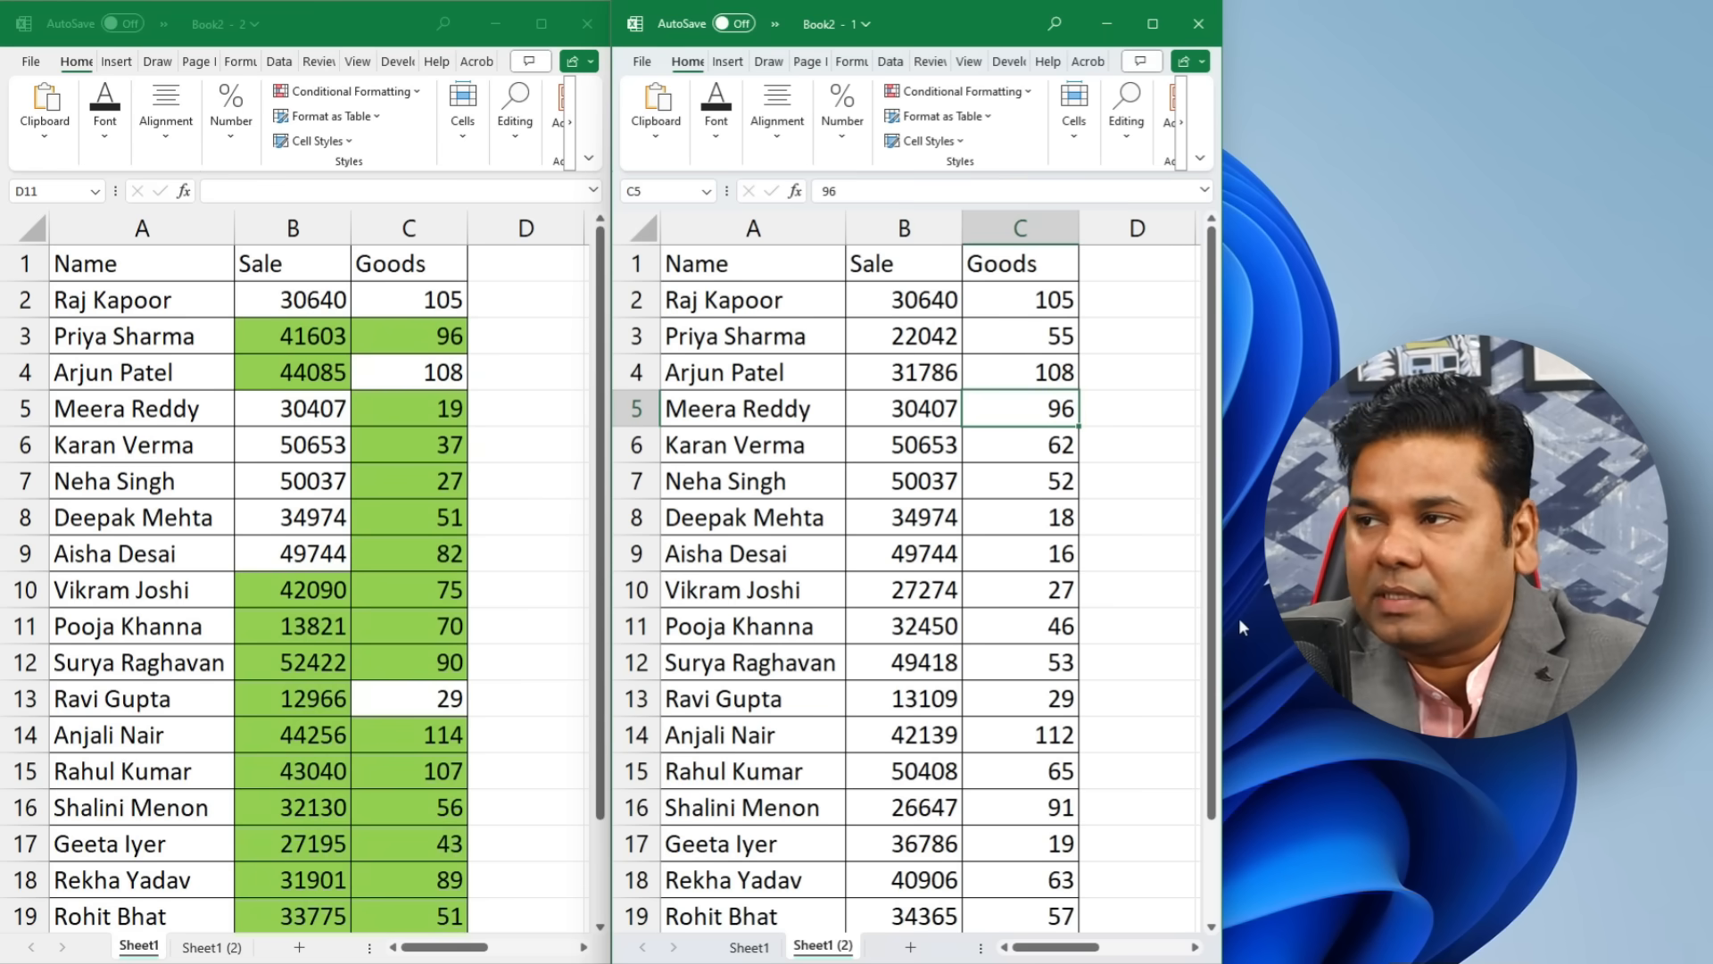
{"action": "type", "text": "19"}
{"action": "key", "text": "Return"}
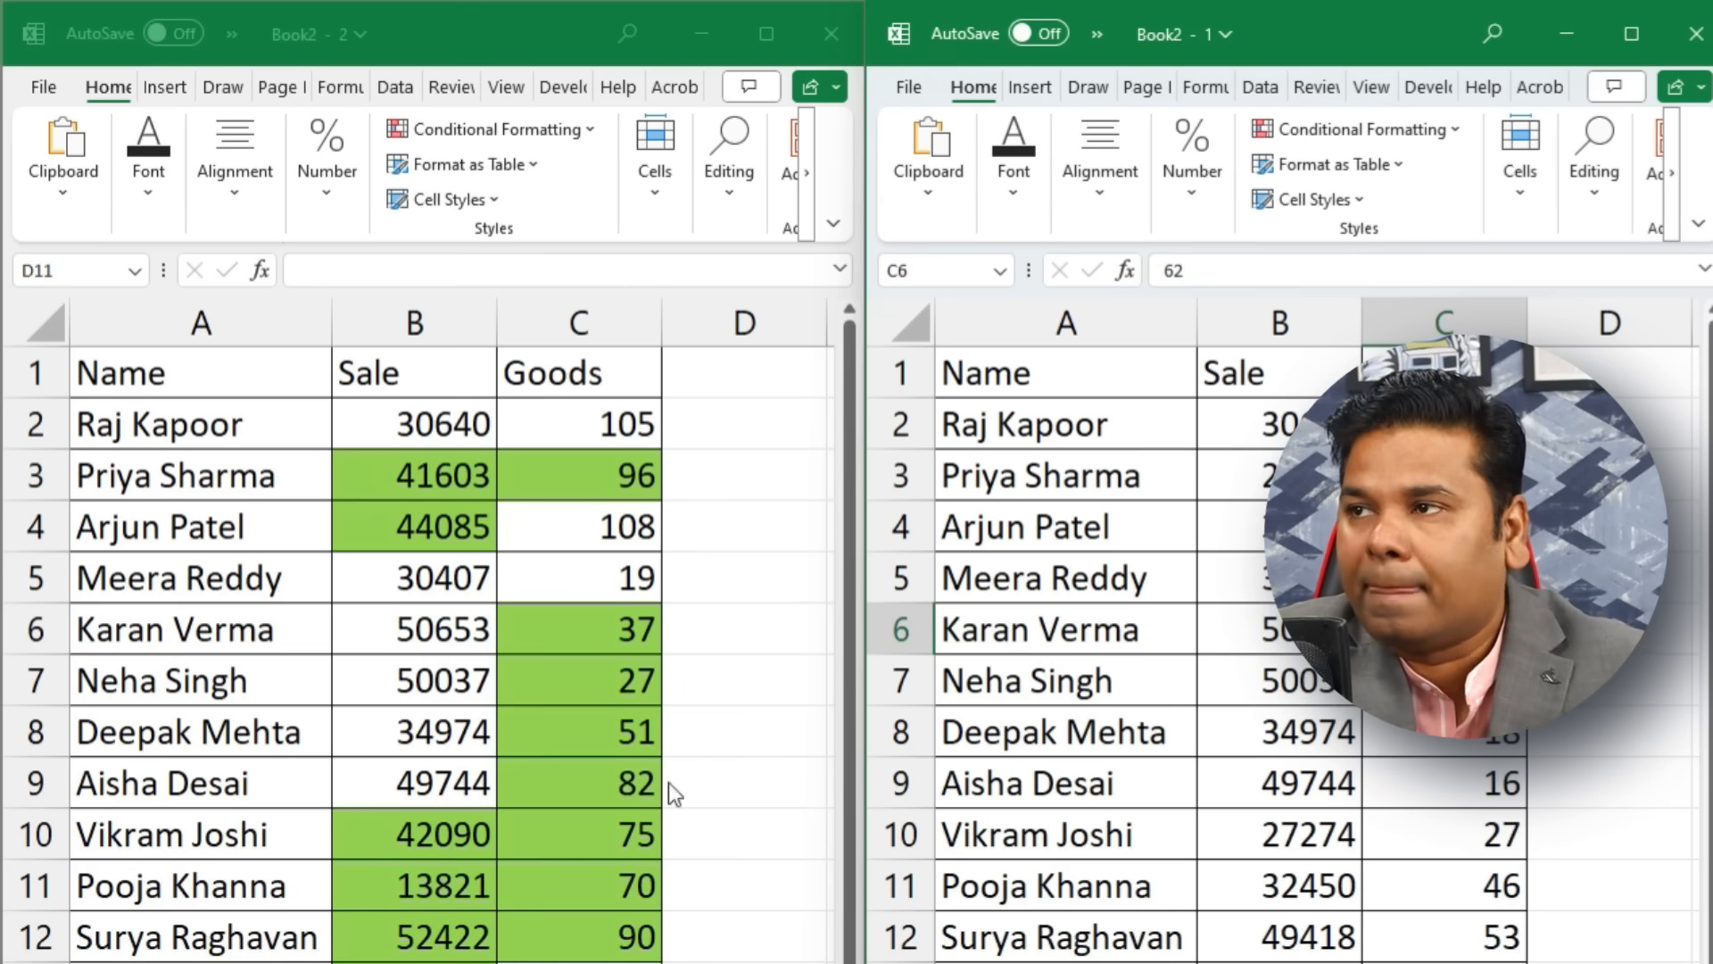
Step: Clear all conditional formatting rules from the entire Sheet1
{"action": "left_click", "coordinate": [548, 127]}
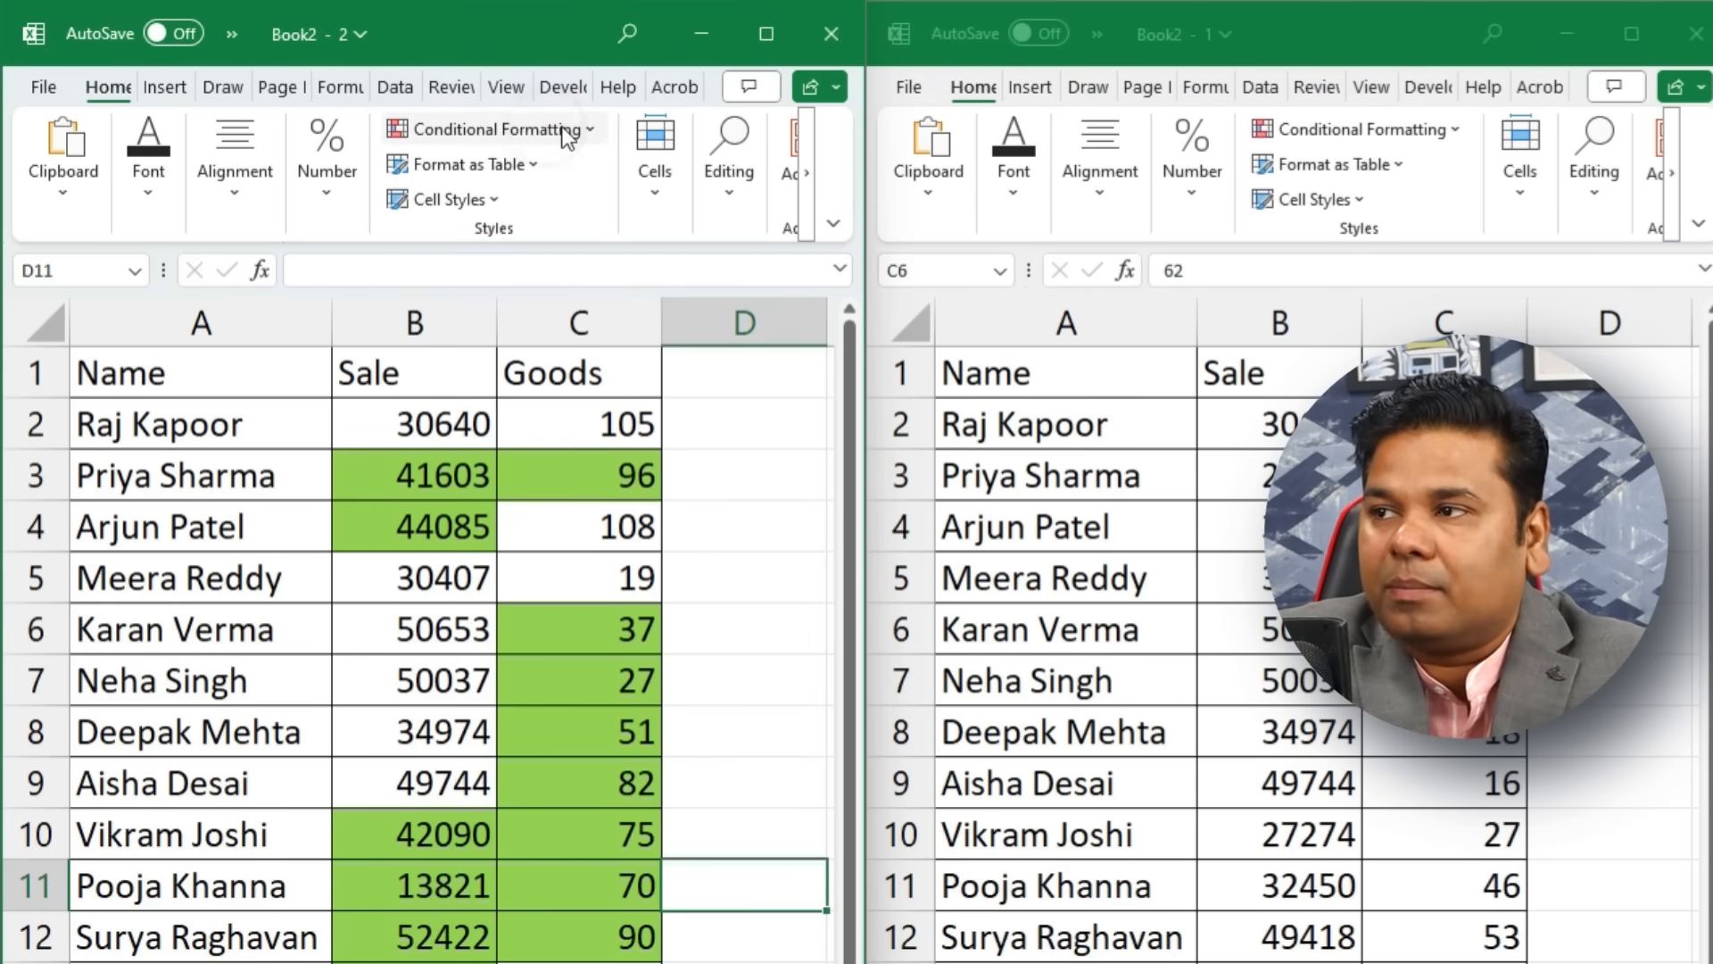
{"action": "left_click", "coordinate": [732, 524]}
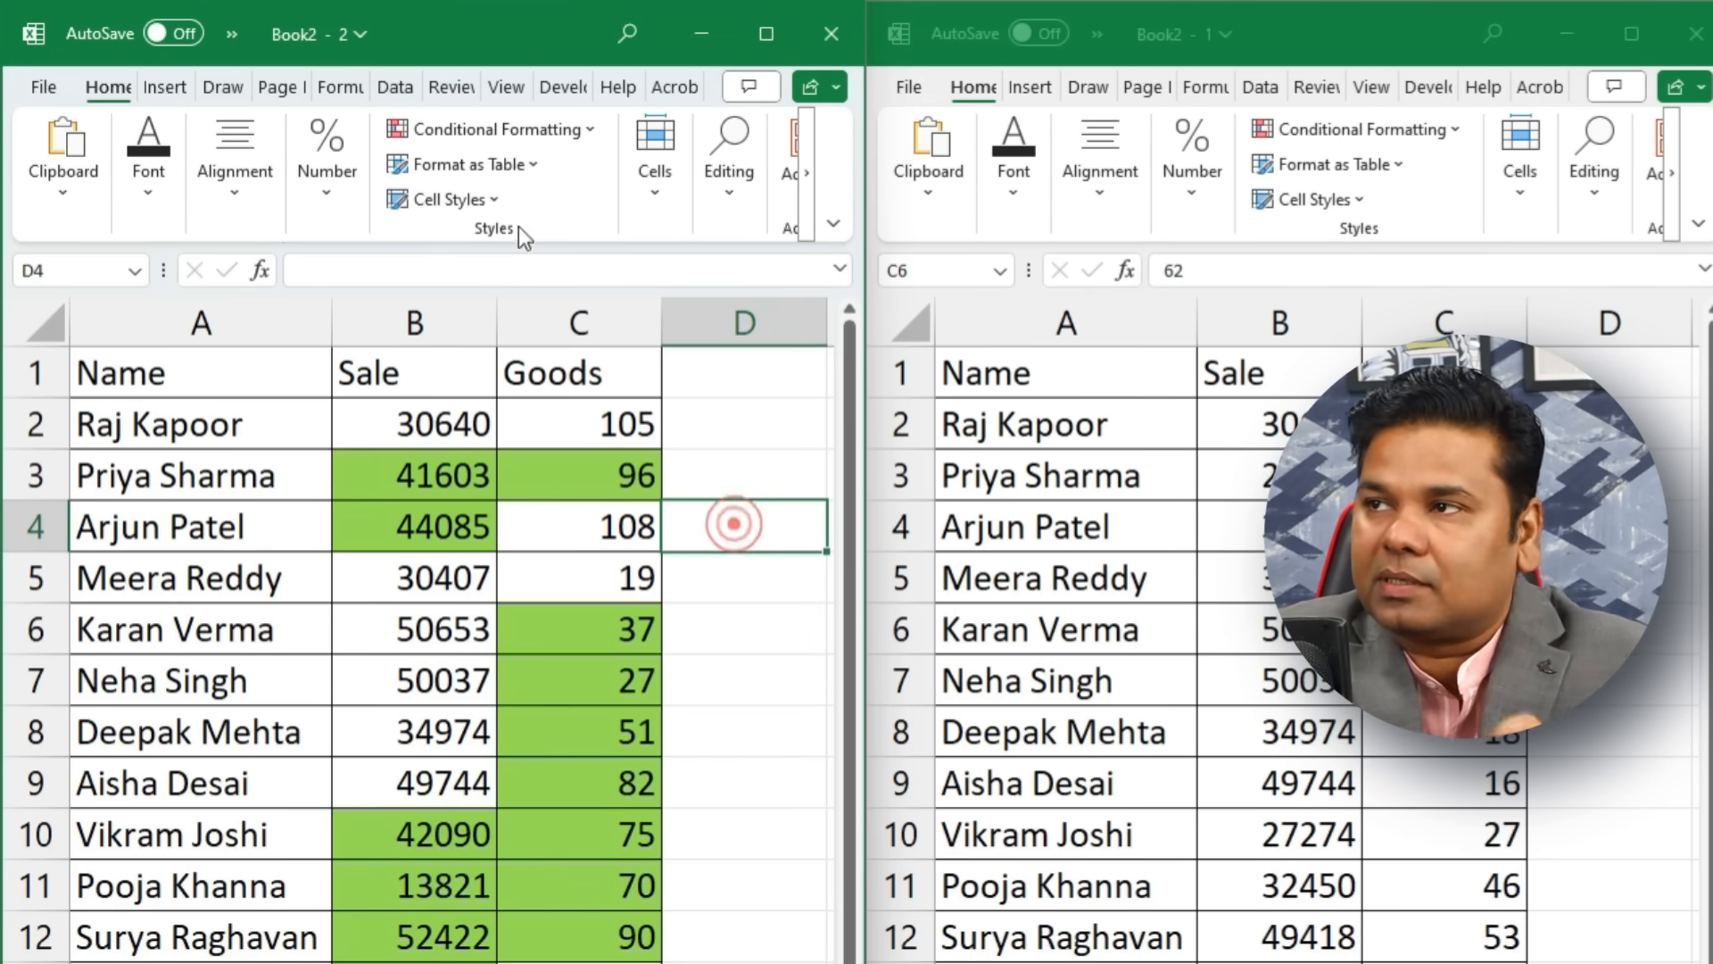
{"action": "left_click", "coordinate": [526, 131]}
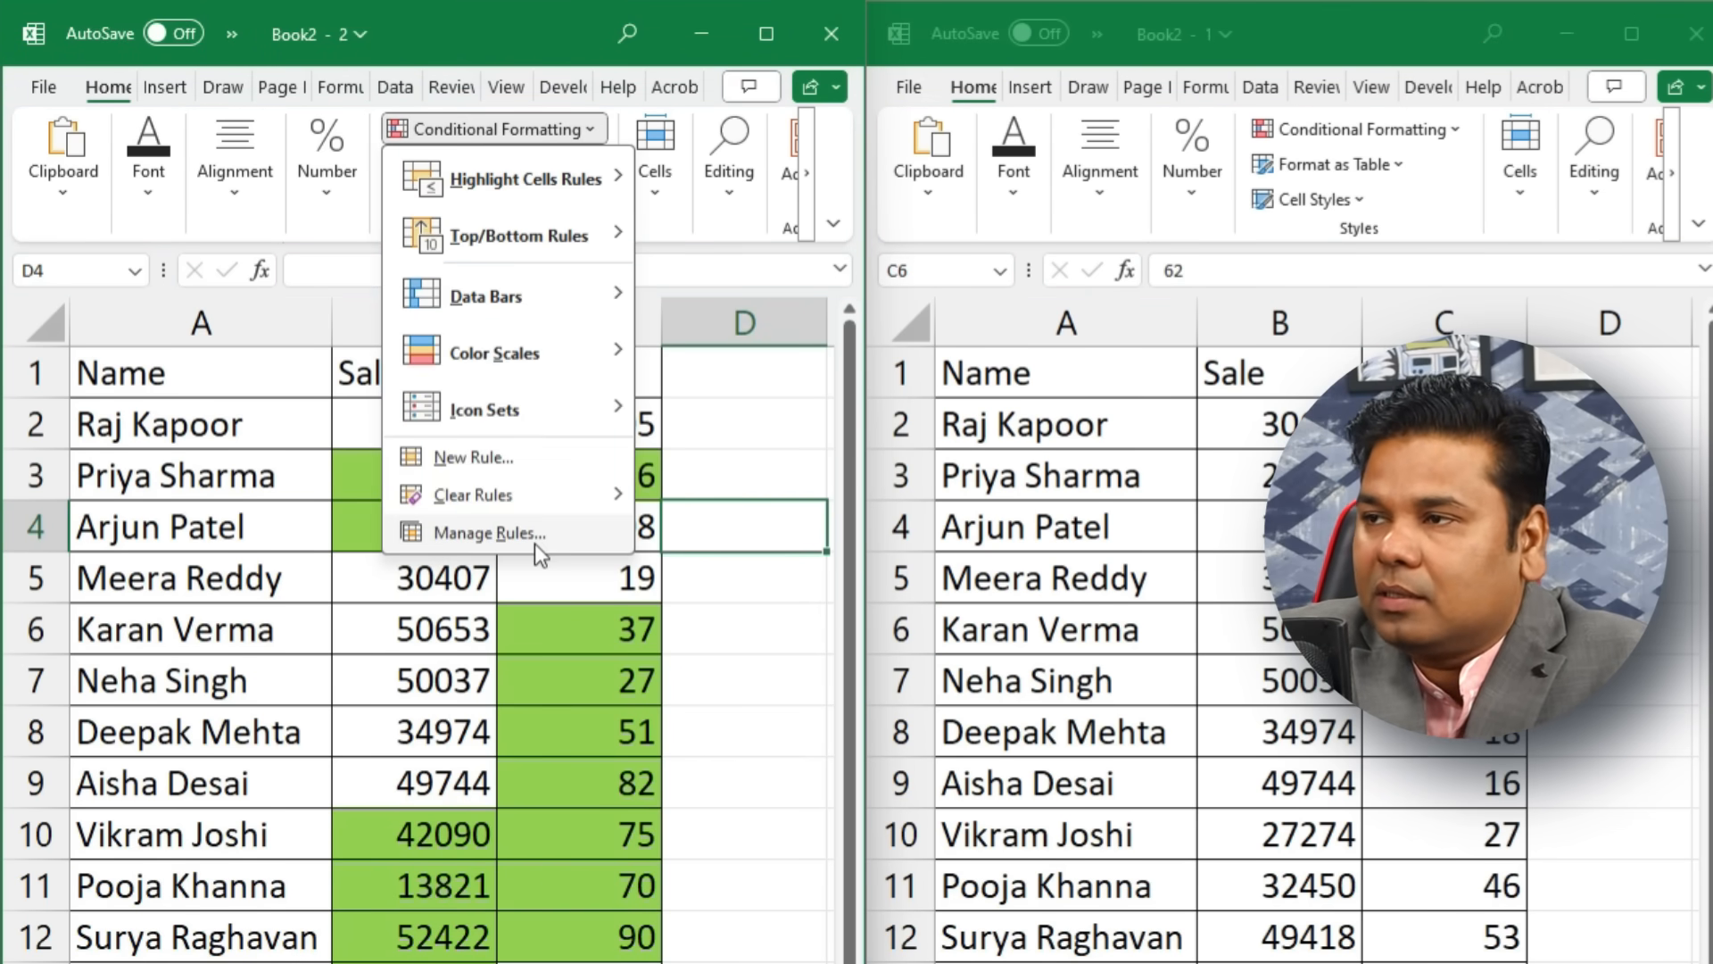
{"action": "mouse_move", "coordinate": [547, 507]}
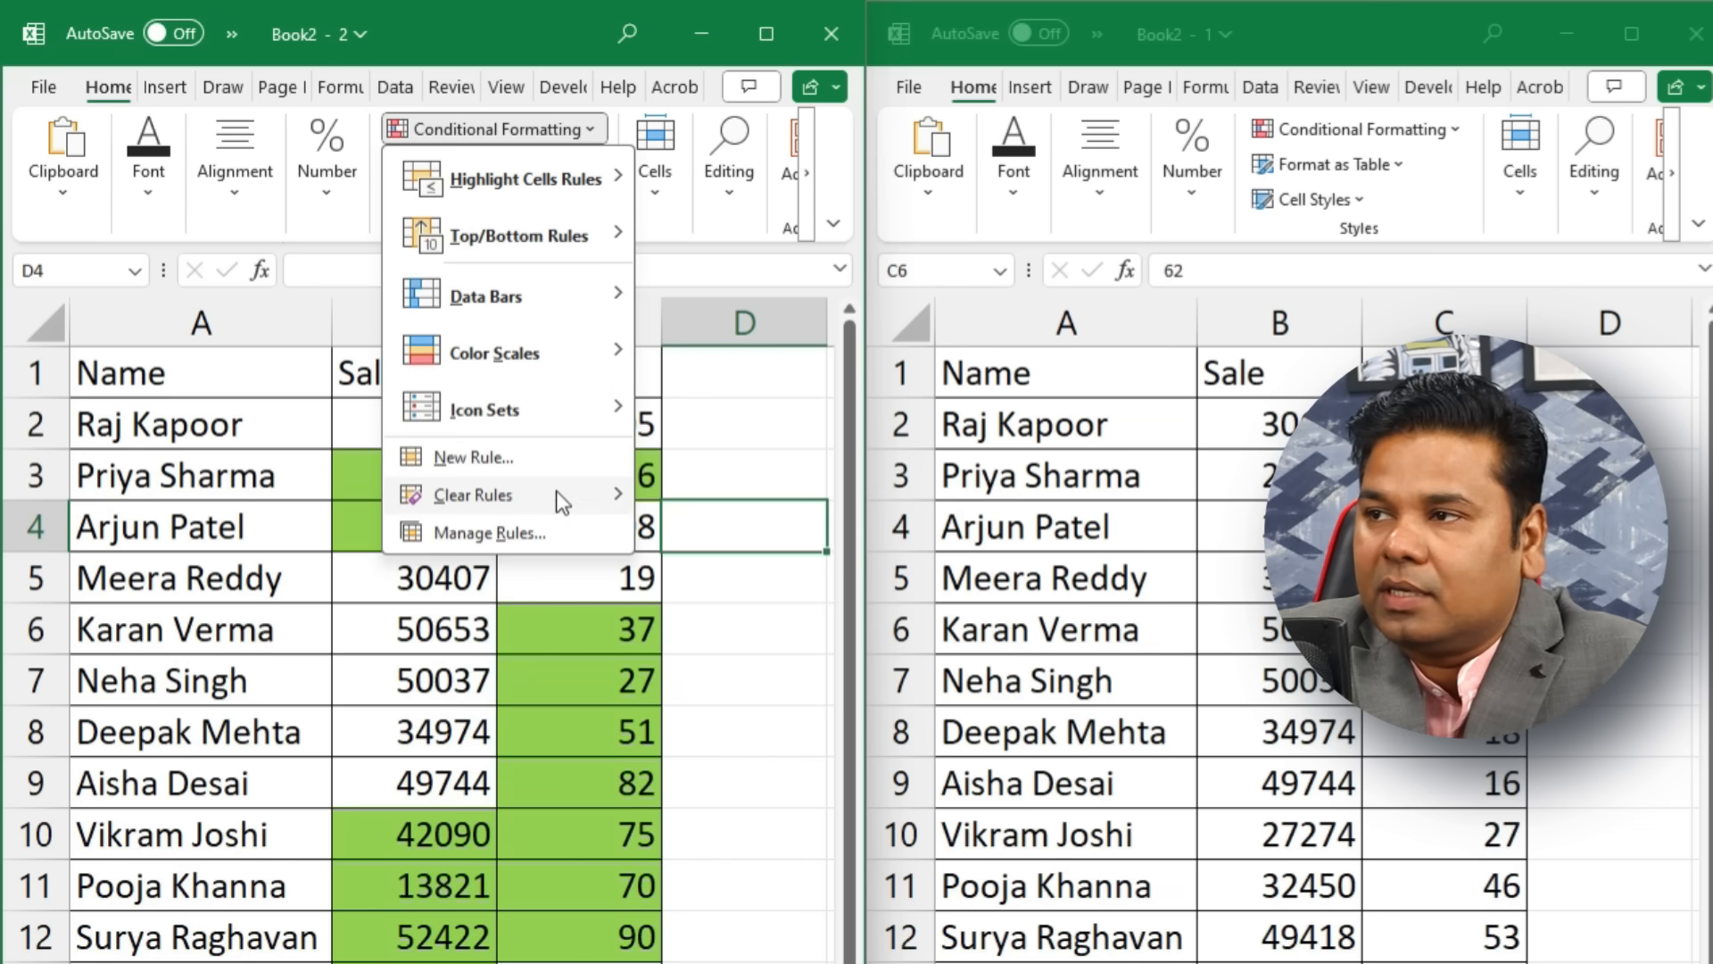
{"action": "left_click", "coordinate": [794, 536]}
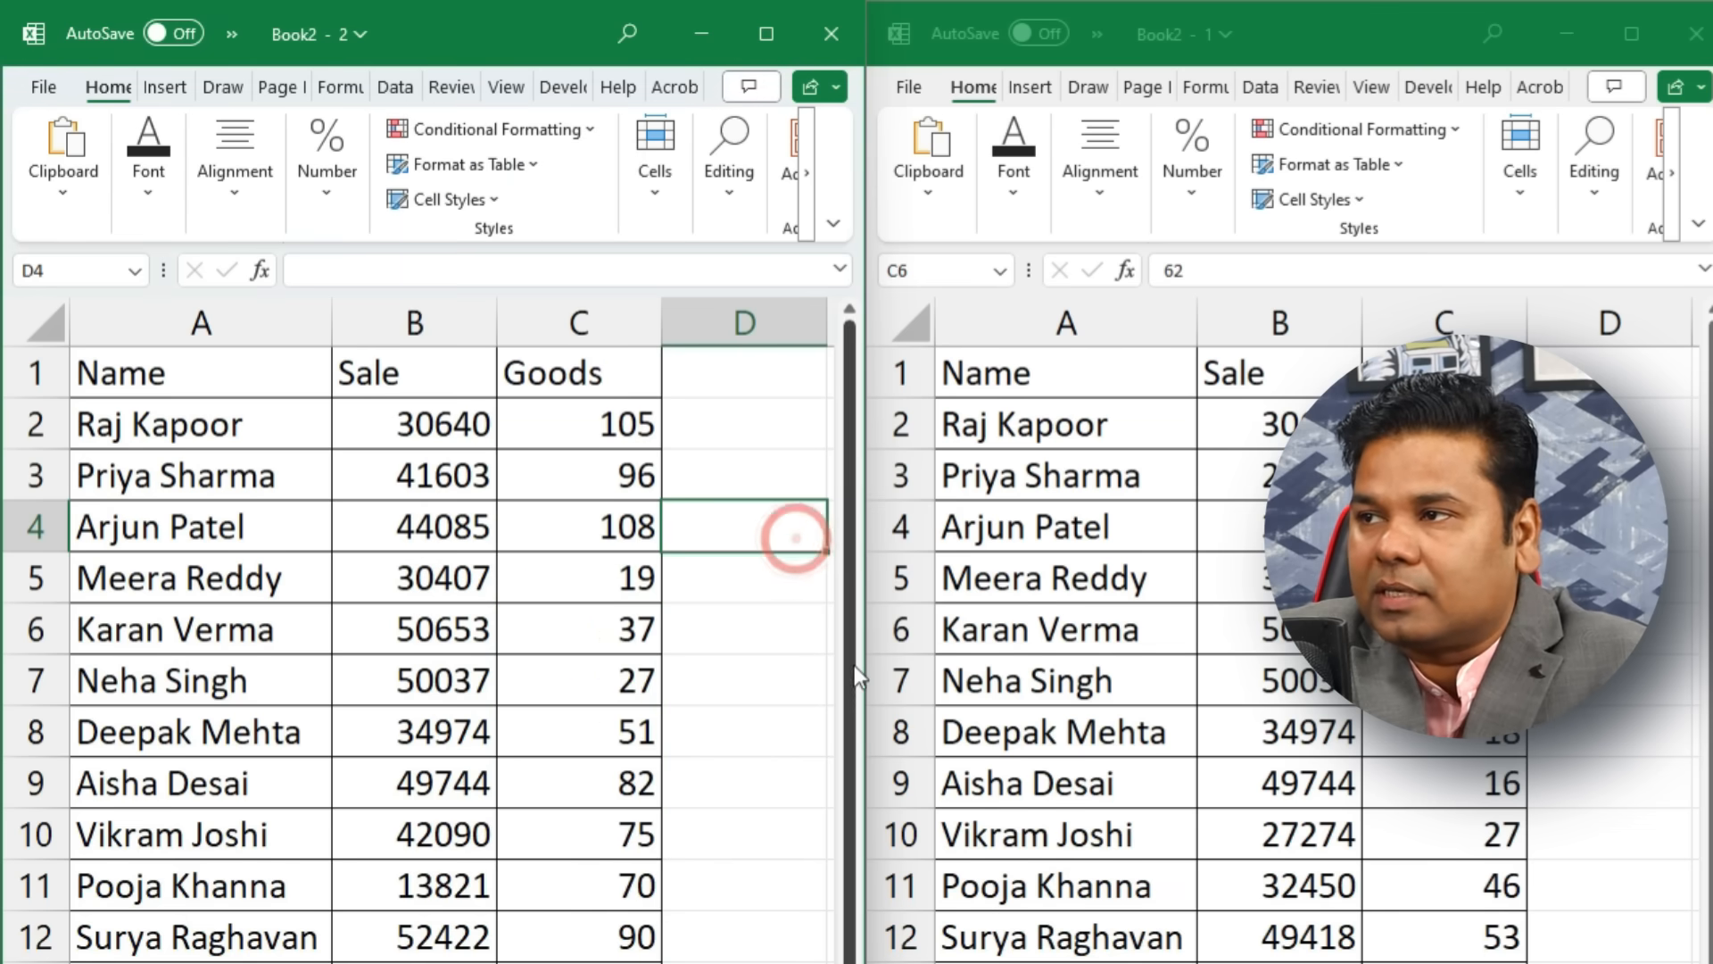
{"action": "left_click", "coordinate": [733, 640]}
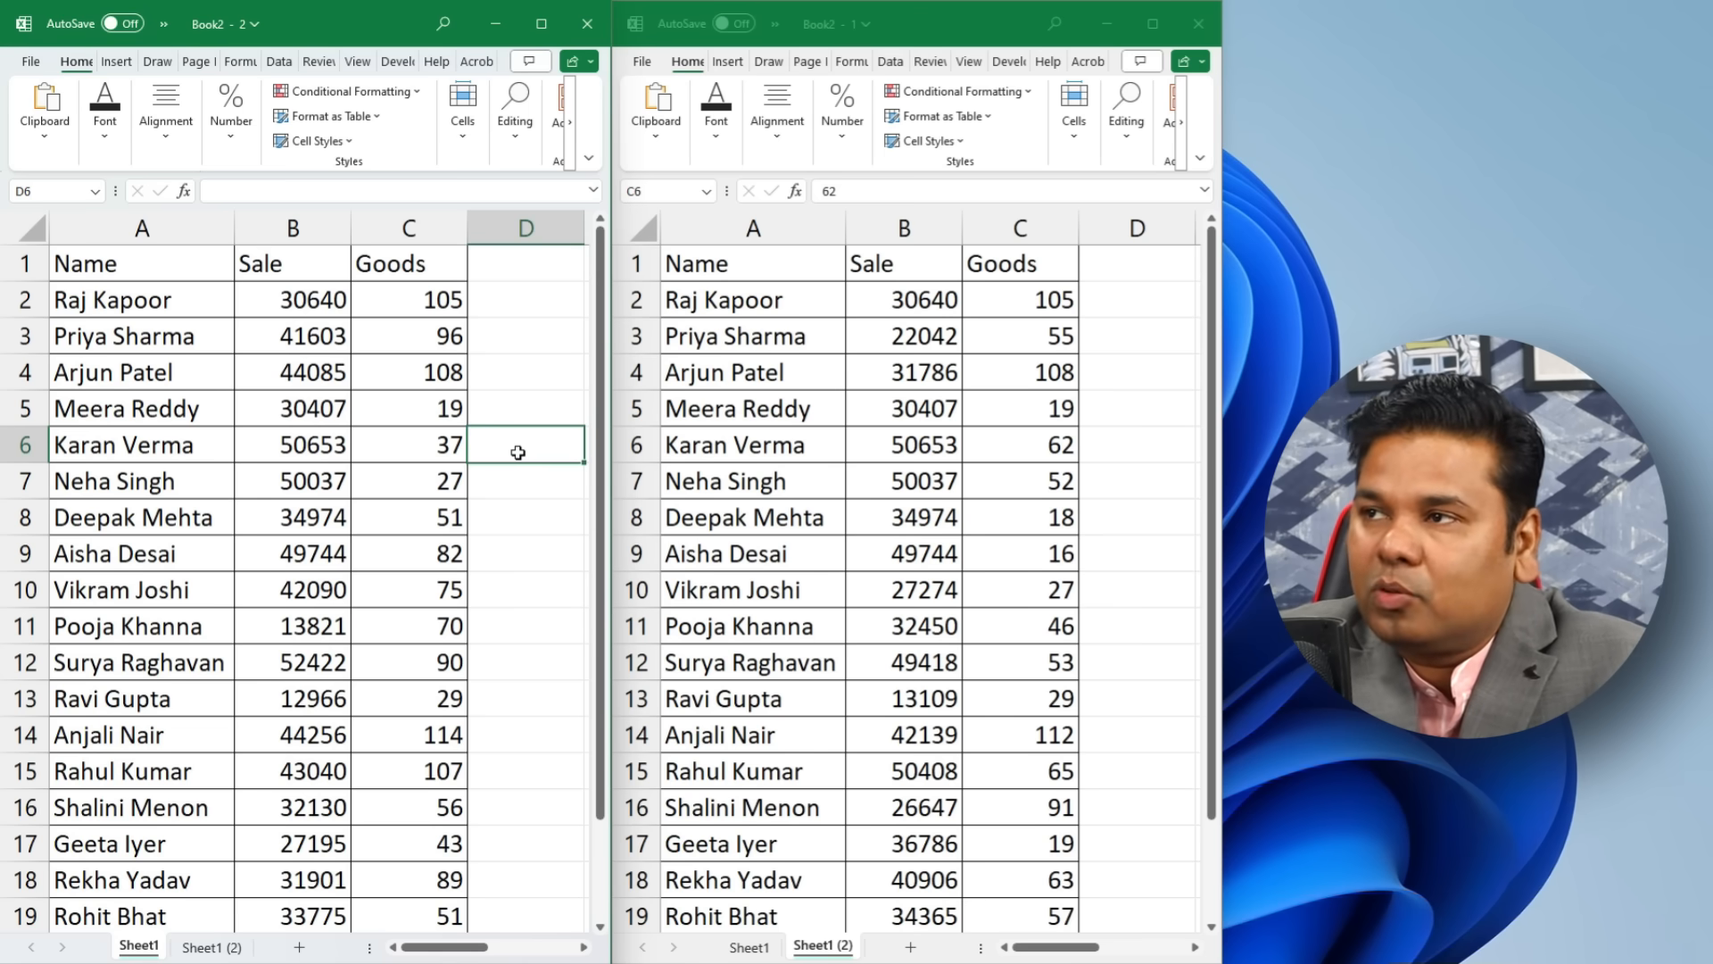
{"action": "scroll", "coordinate": [433, 719], "scroll_direction": "down", "scroll_amount": 1}
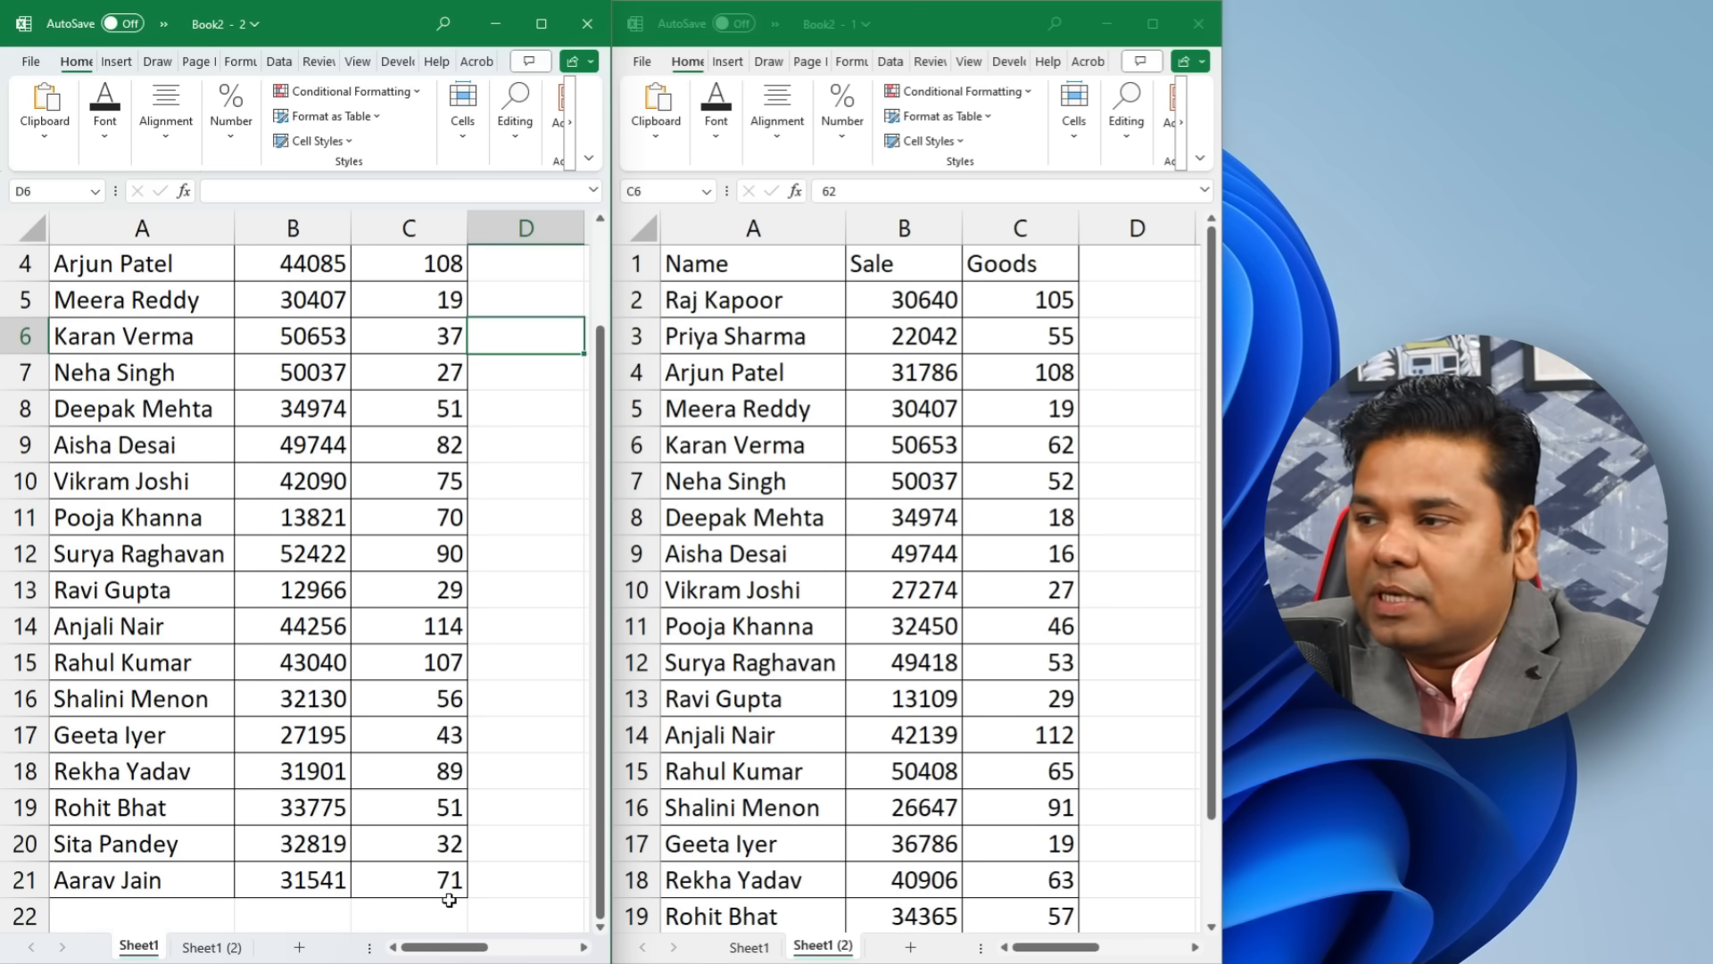
{"action": "scroll", "coordinate": [968, 735], "scroll_direction": "down", "scroll_amount": 1}
{"action": "scroll", "coordinate": [969, 731], "scroll_direction": "up", "scroll_amount": 2}
Step: Select A1:C21 on Sheet1 (2) and start a new conditional formatting rule that uses a formula to determine which cells to format
{"action": "left_click", "coordinate": [969, 725]}
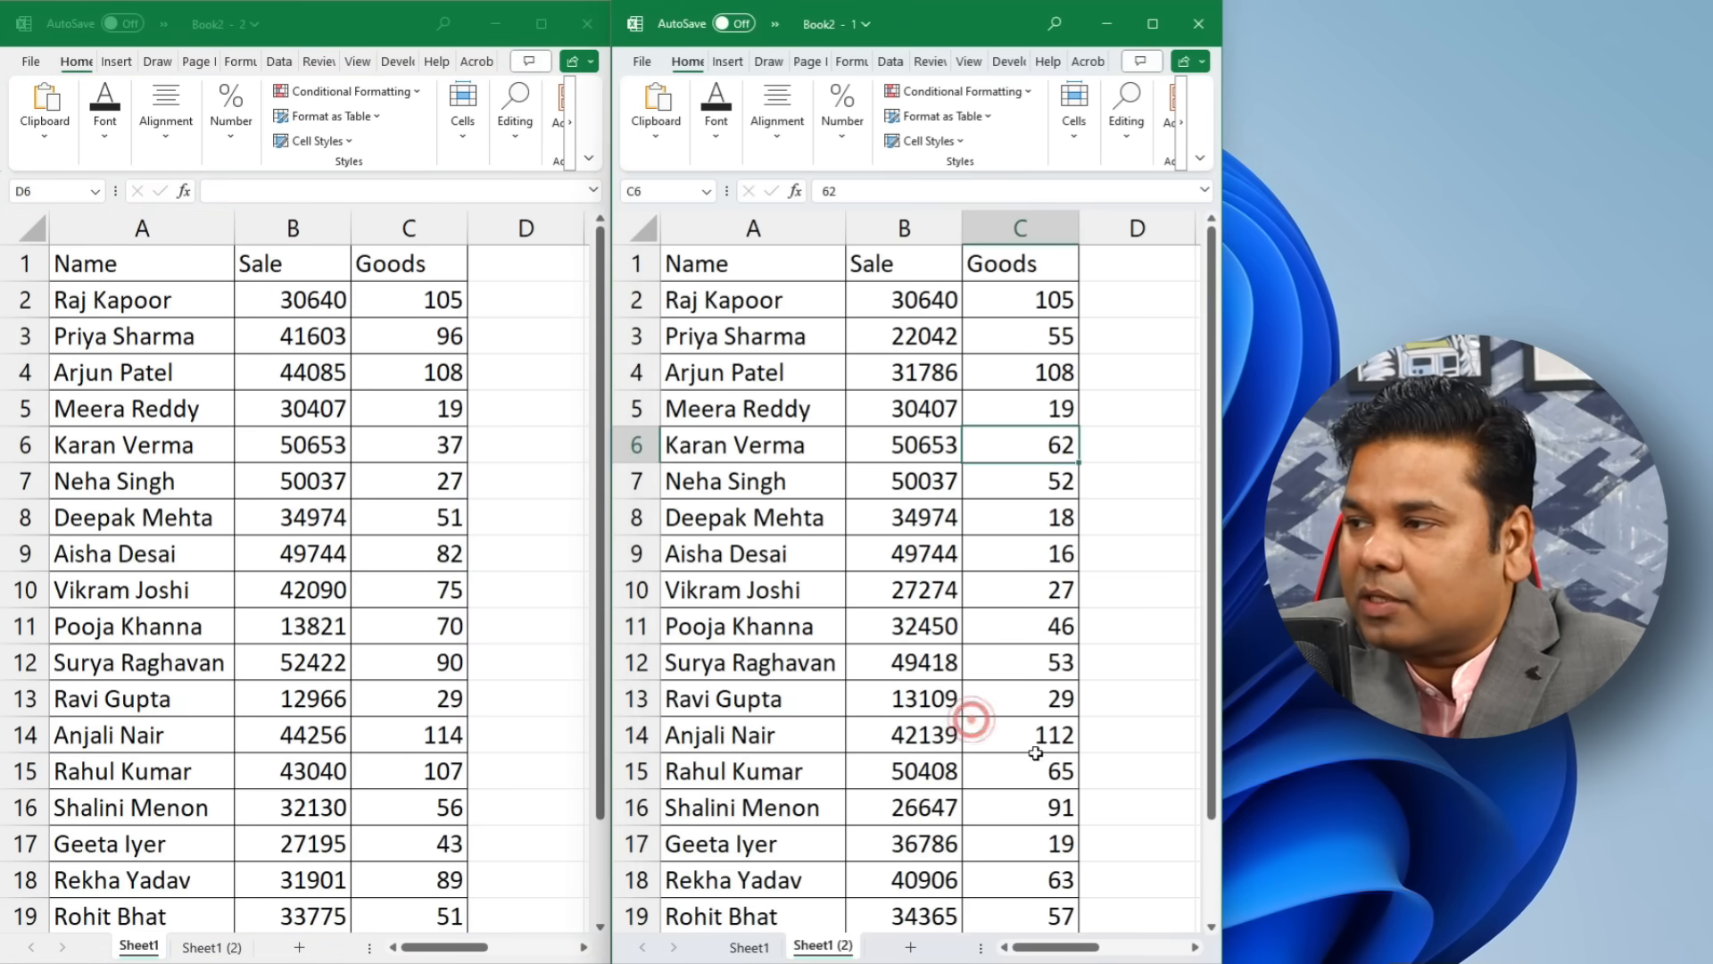
{"action": "scroll", "coordinate": [972, 718], "scroll_direction": "down", "scroll_amount": 3}
{"action": "left_click", "coordinate": [1048, 658]}
{"action": "left_click_drag", "start_coordinate": [1048, 658], "coordinate": [670, 243]}
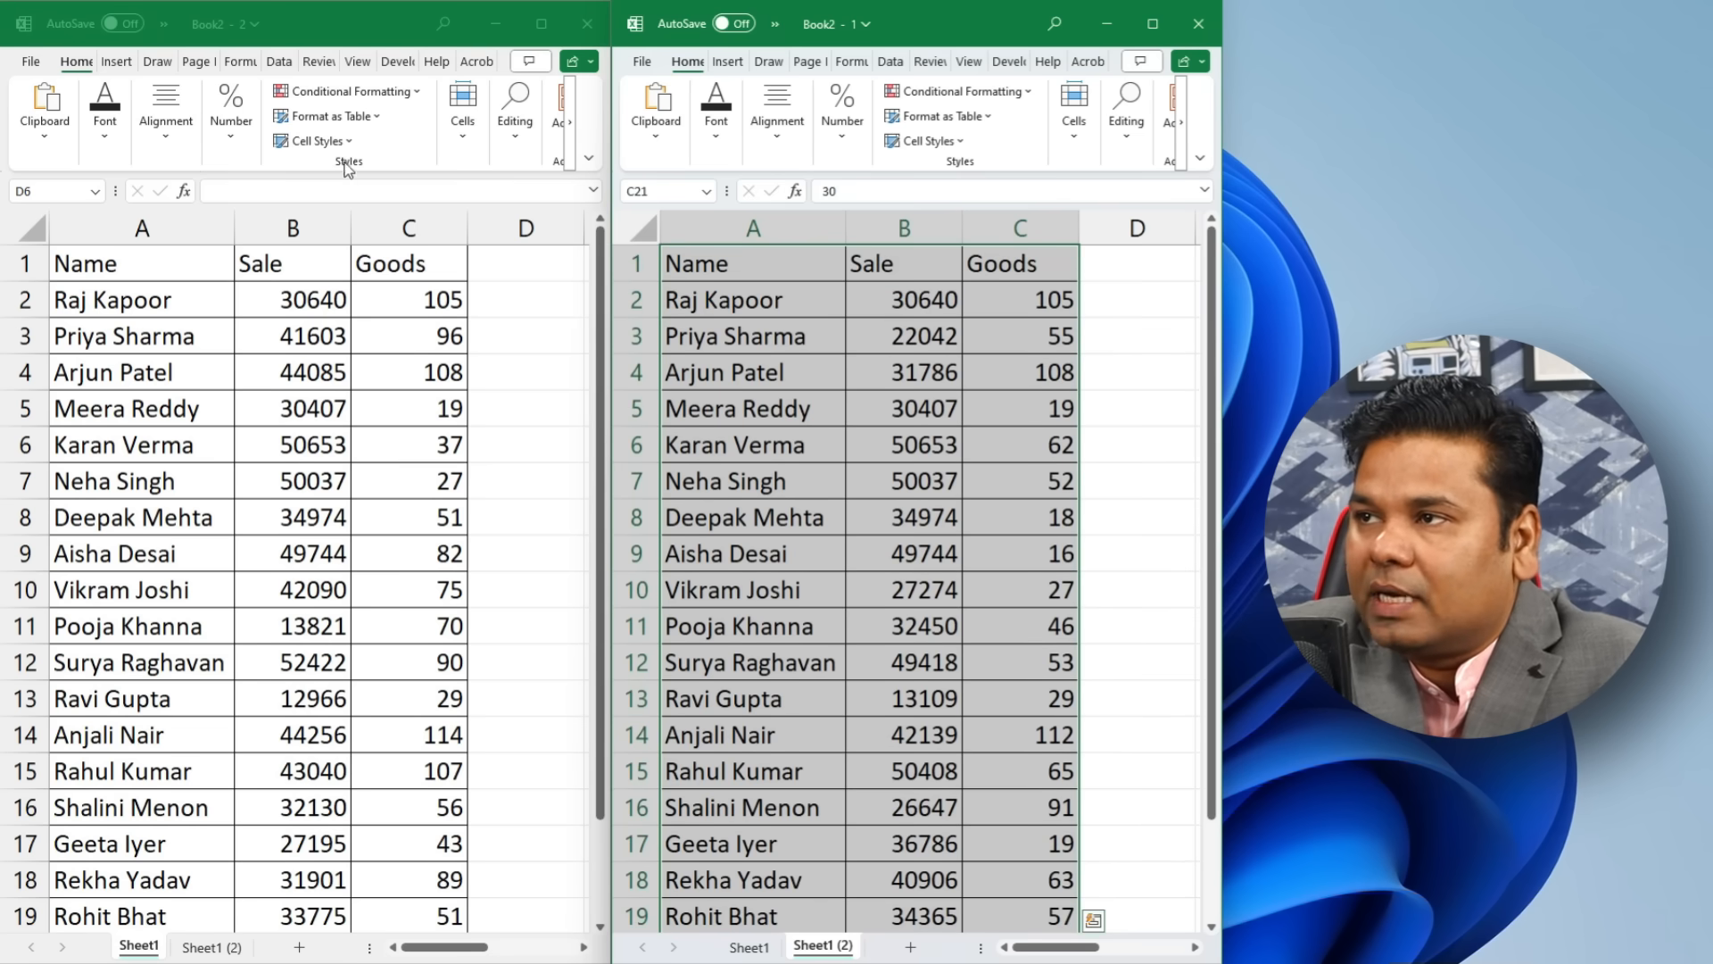
{"action": "left_click", "coordinate": [991, 97]}
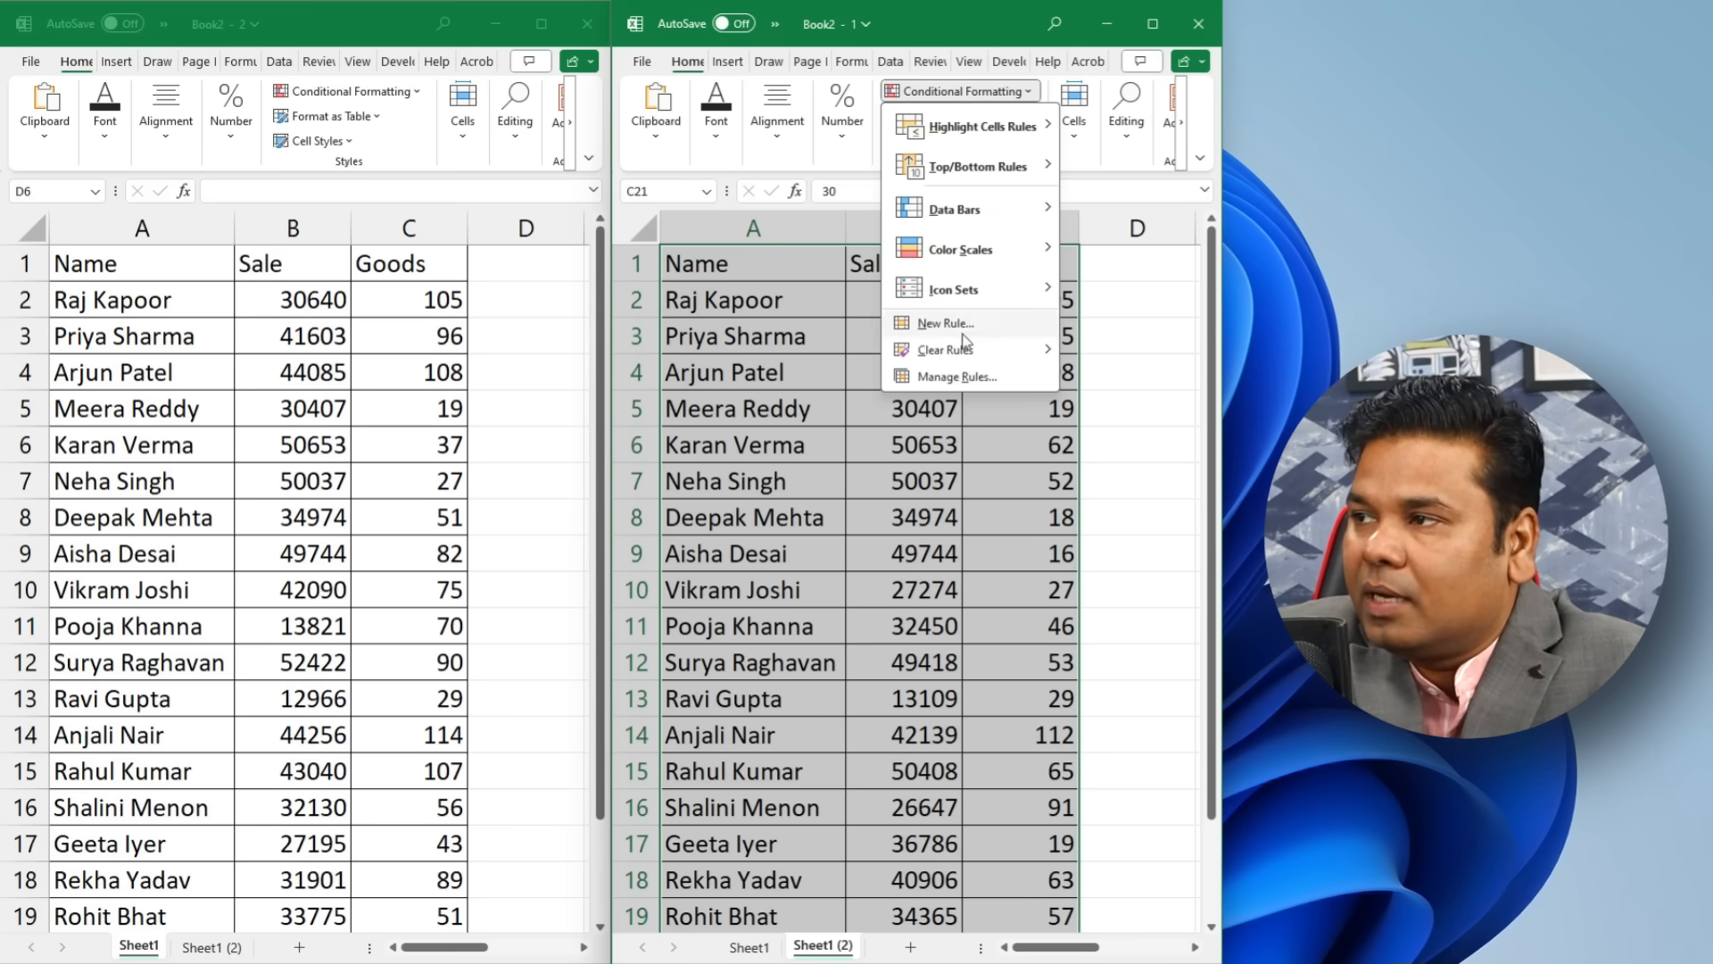
{"action": "left_click", "coordinate": [954, 377]}
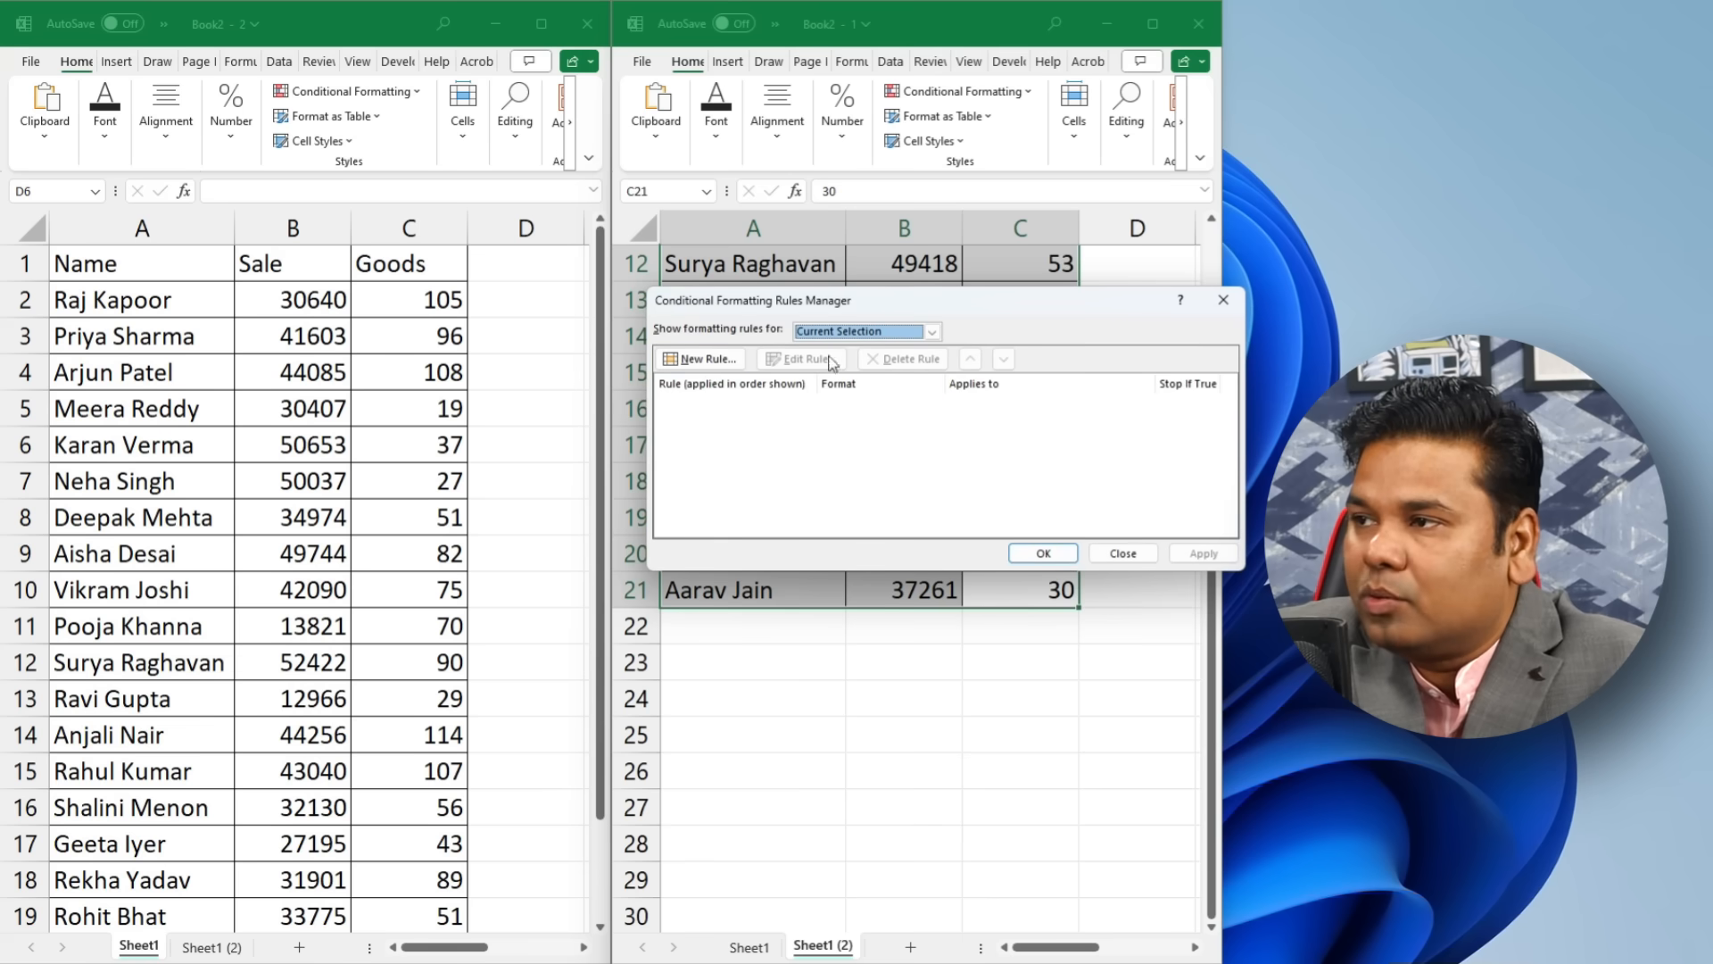
{"action": "left_click", "coordinate": [696, 373]}
{"action": "left_click_drag", "start_coordinate": [1133, 228], "coordinate": [404, 286]}
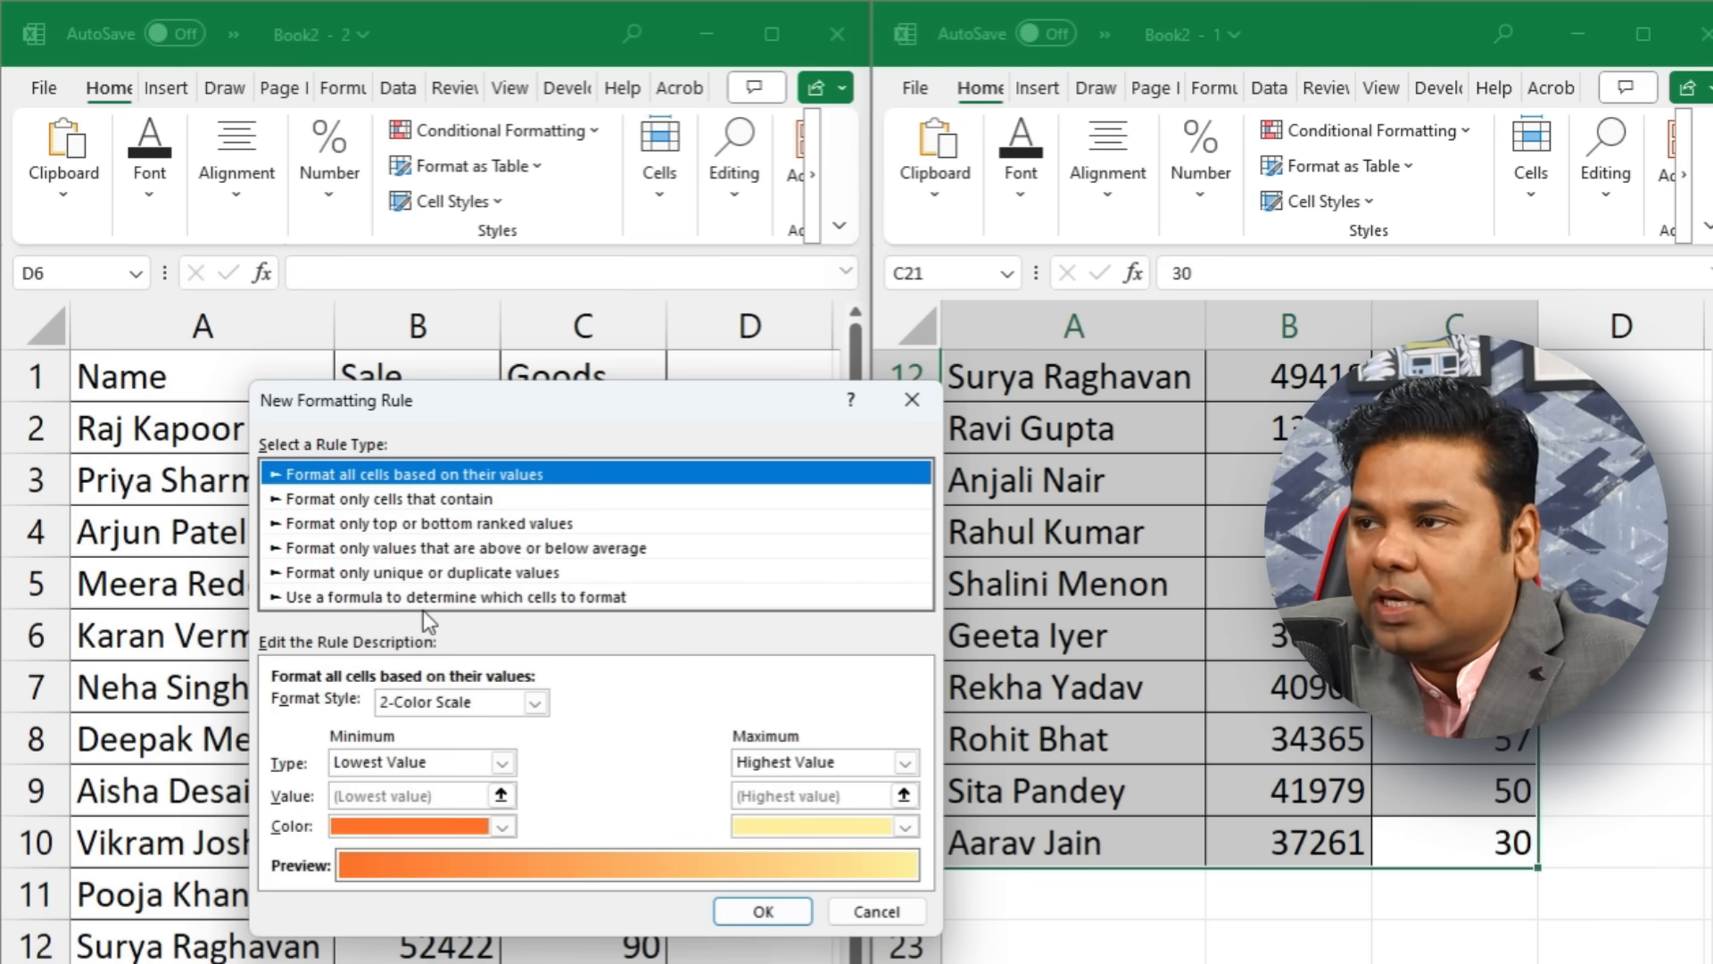
{"action": "left_click", "coordinate": [297, 420]}
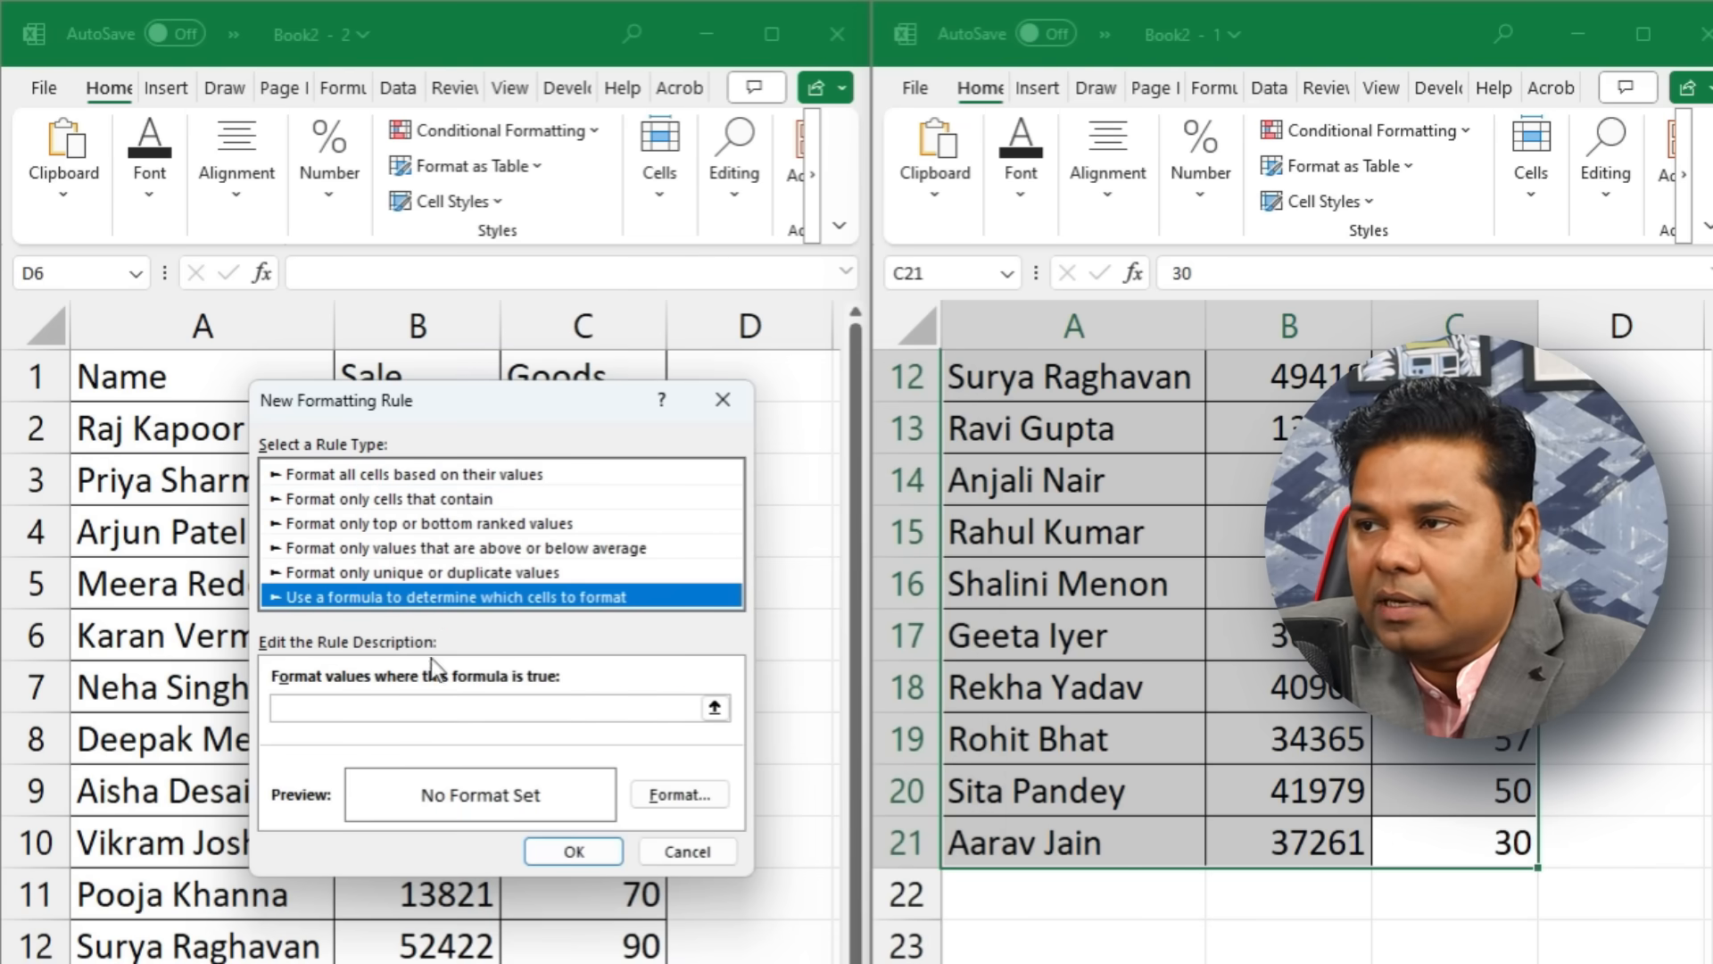
Step: Begin the rule formula with the Sheet1 (2) data as relative references followed by an equals sign: =A1:C21=
{"action": "left_click", "coordinate": [420, 705]}
{"action": "left_click_drag", "start_coordinate": [1495, 852], "coordinate": [1029, 232]}
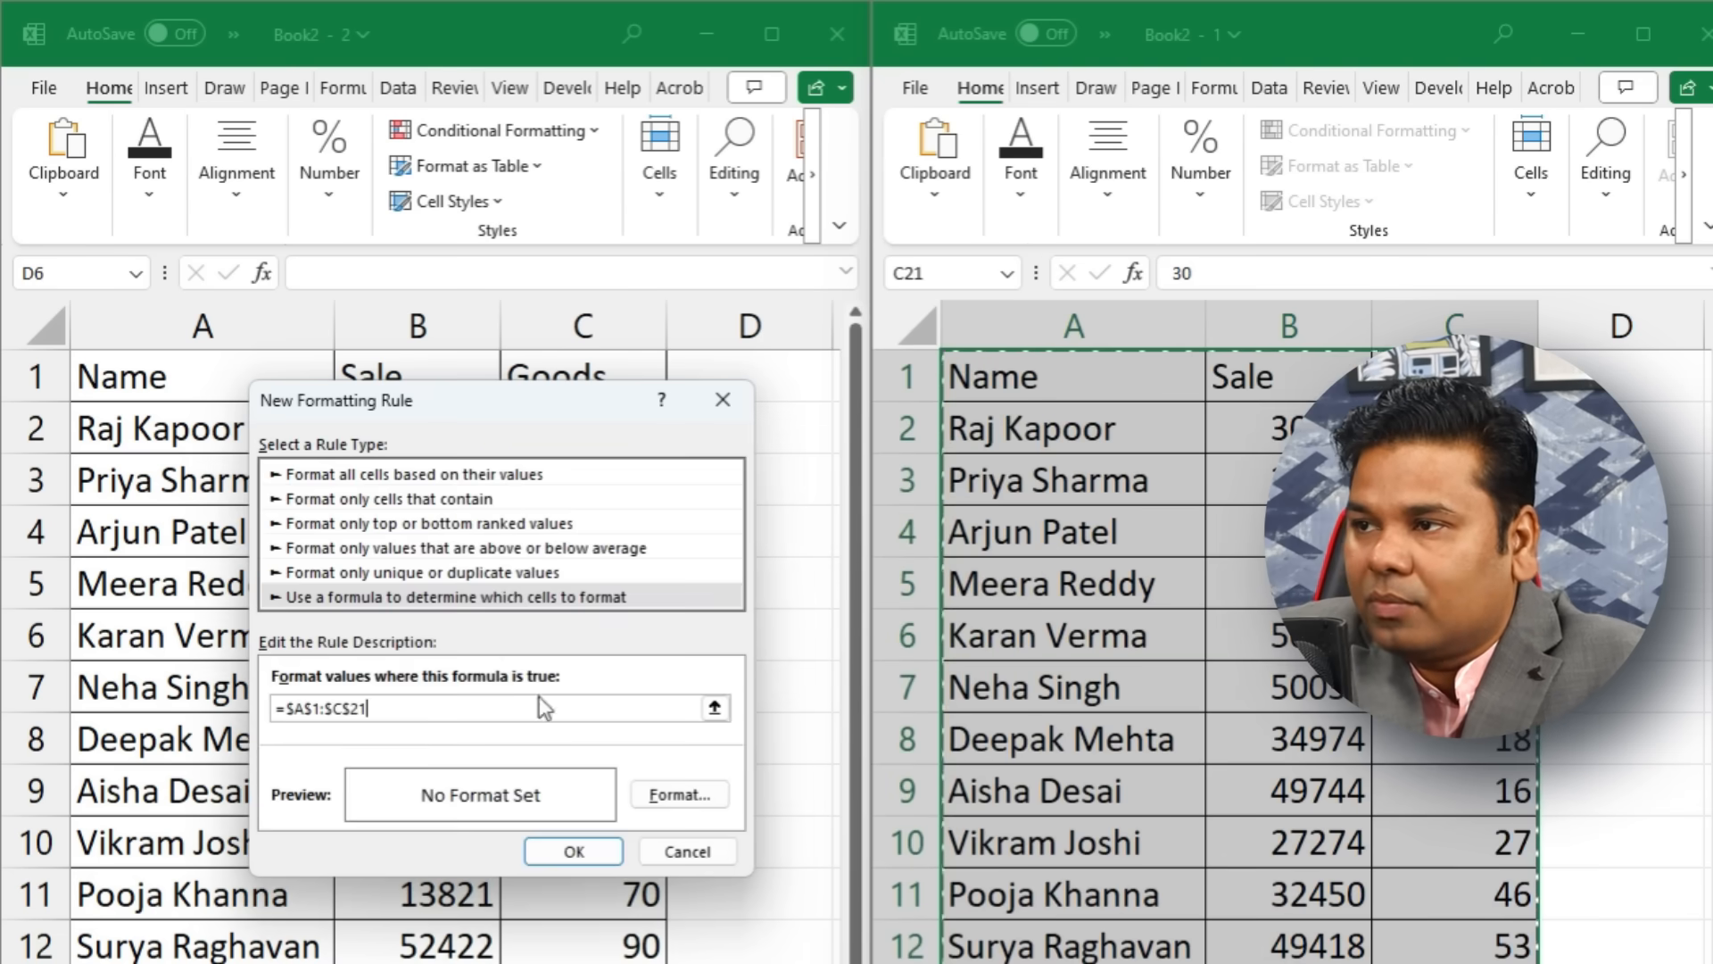
{"action": "key", "text": "F4"}
{"action": "key", "text": "F4"}
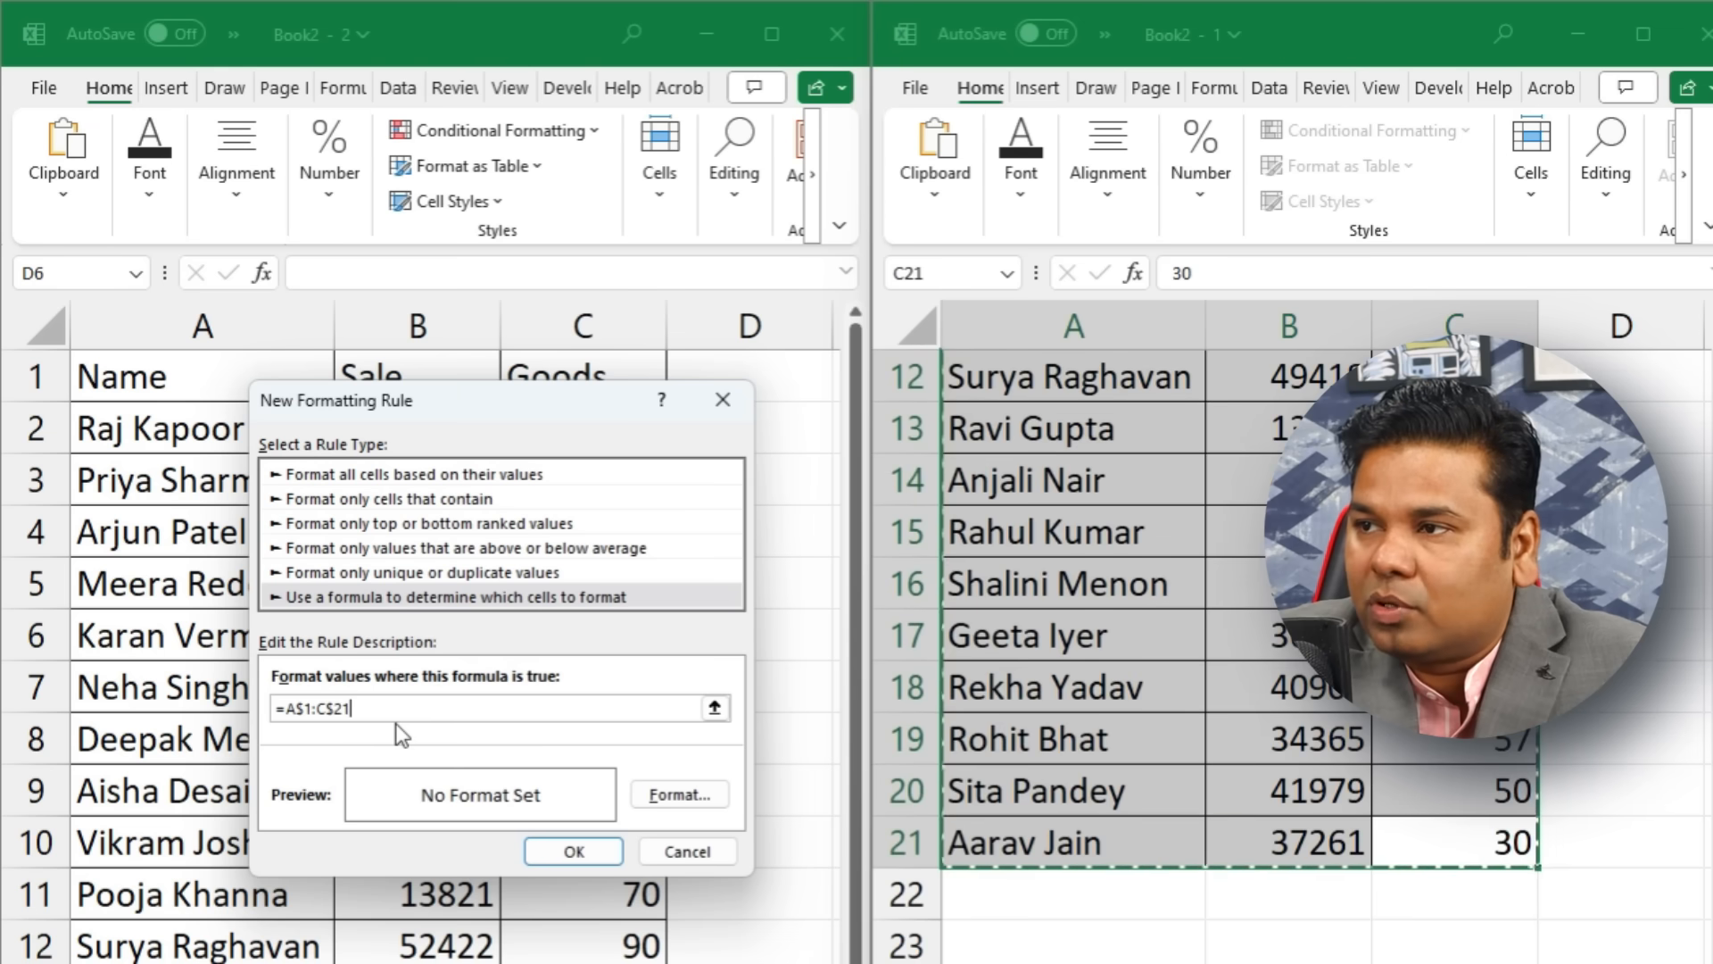
{"action": "key", "text": "F4"}
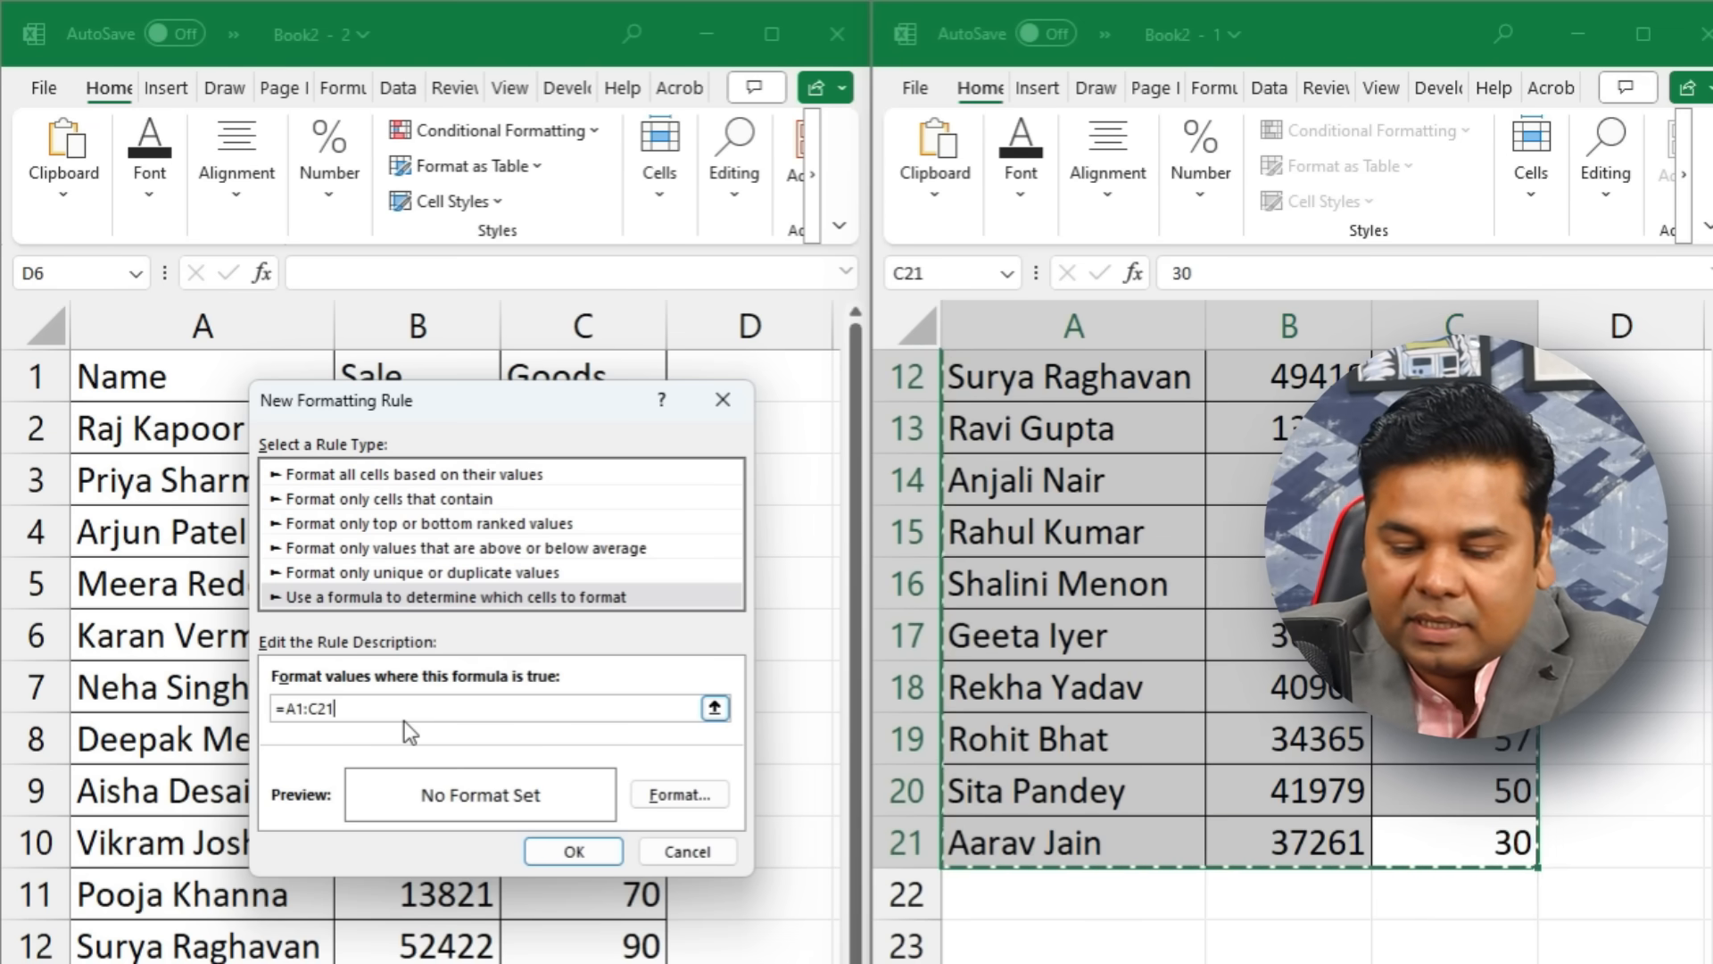
{"action": "type", "text": "="}
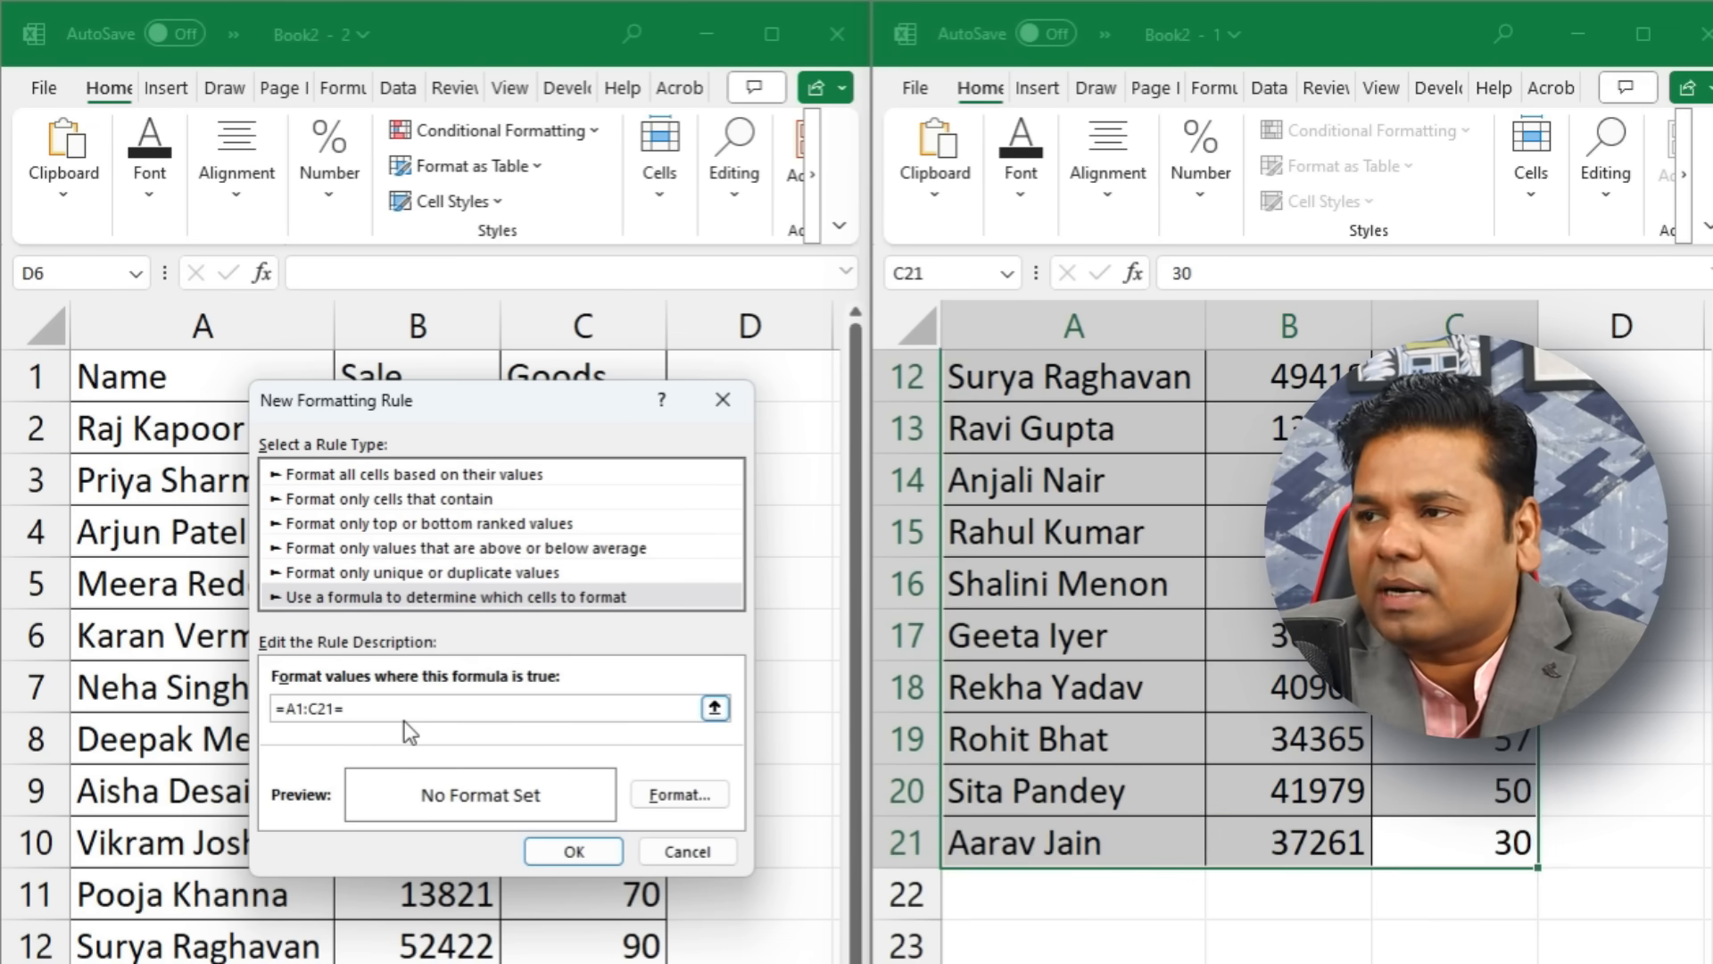
Step: Complete the rule formula with the Sheet1 data as relative references: =A1:C21=Sheet1!A1:C21
{"action": "scroll", "coordinate": [443, 807], "scroll_direction": "down", "scroll_amount": 1}
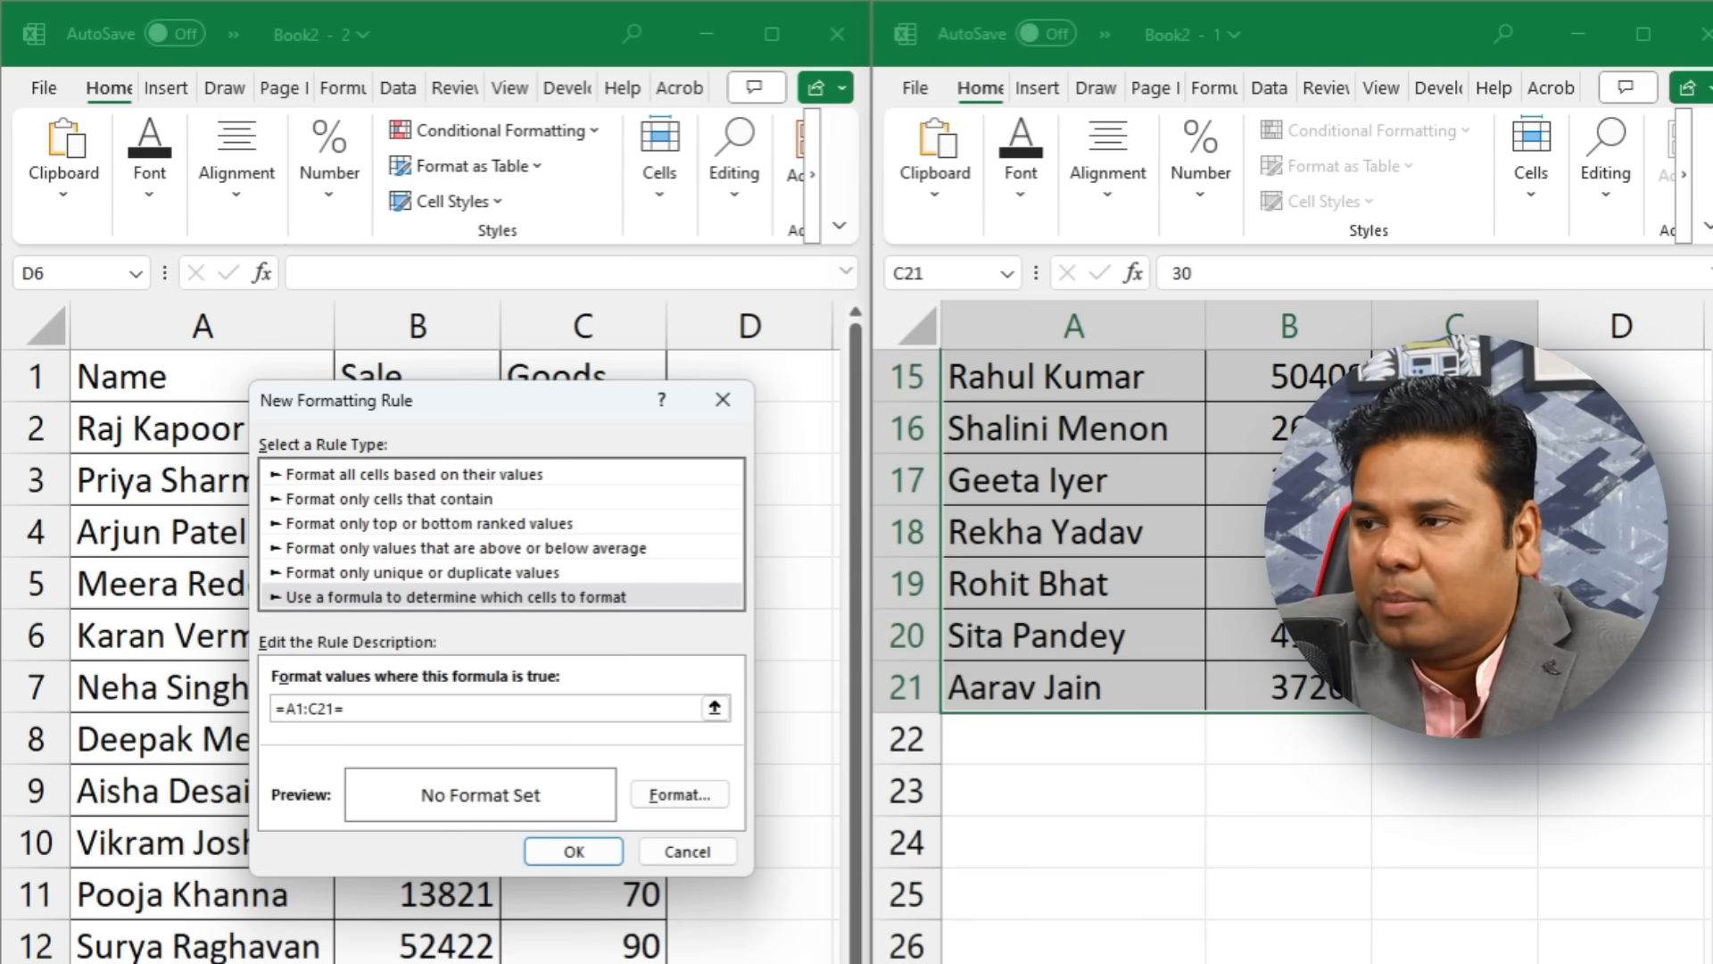
{"action": "left_click", "coordinate": [202, 376]}
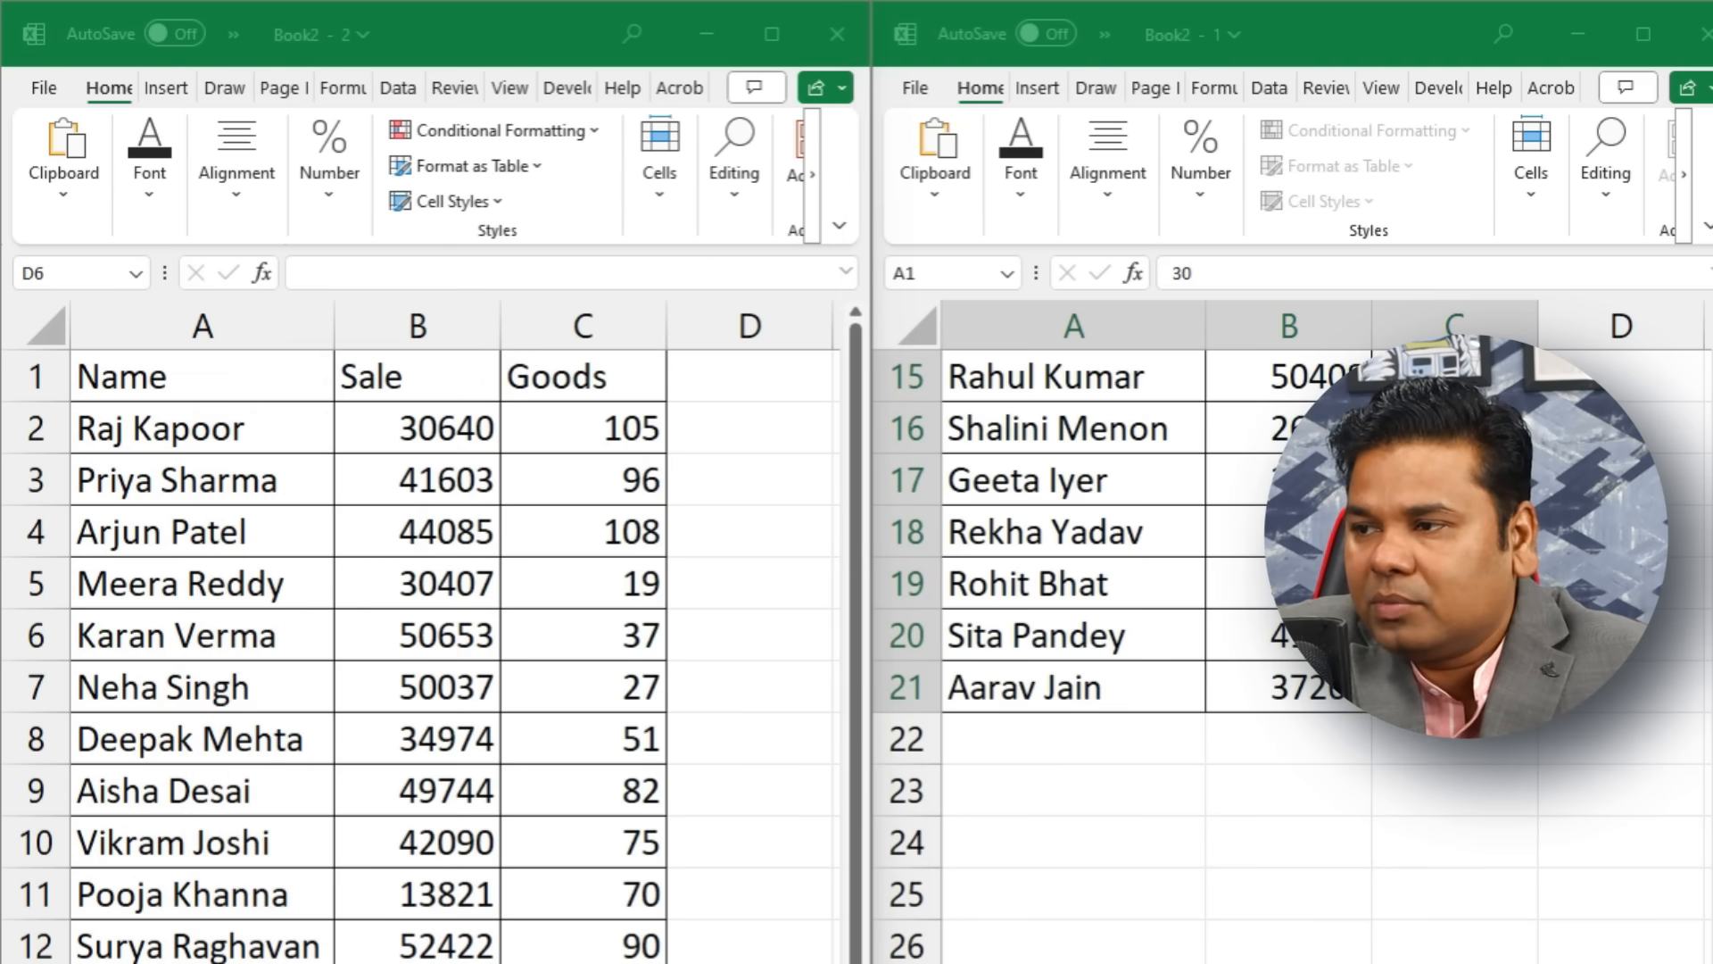
{"action": "scroll", "coordinate": [584, 954], "scroll_direction": "down", "scroll_amount": 2}
{"action": "left_click_drag", "start_coordinate": [584, 962], "coordinate": [32, 157]}
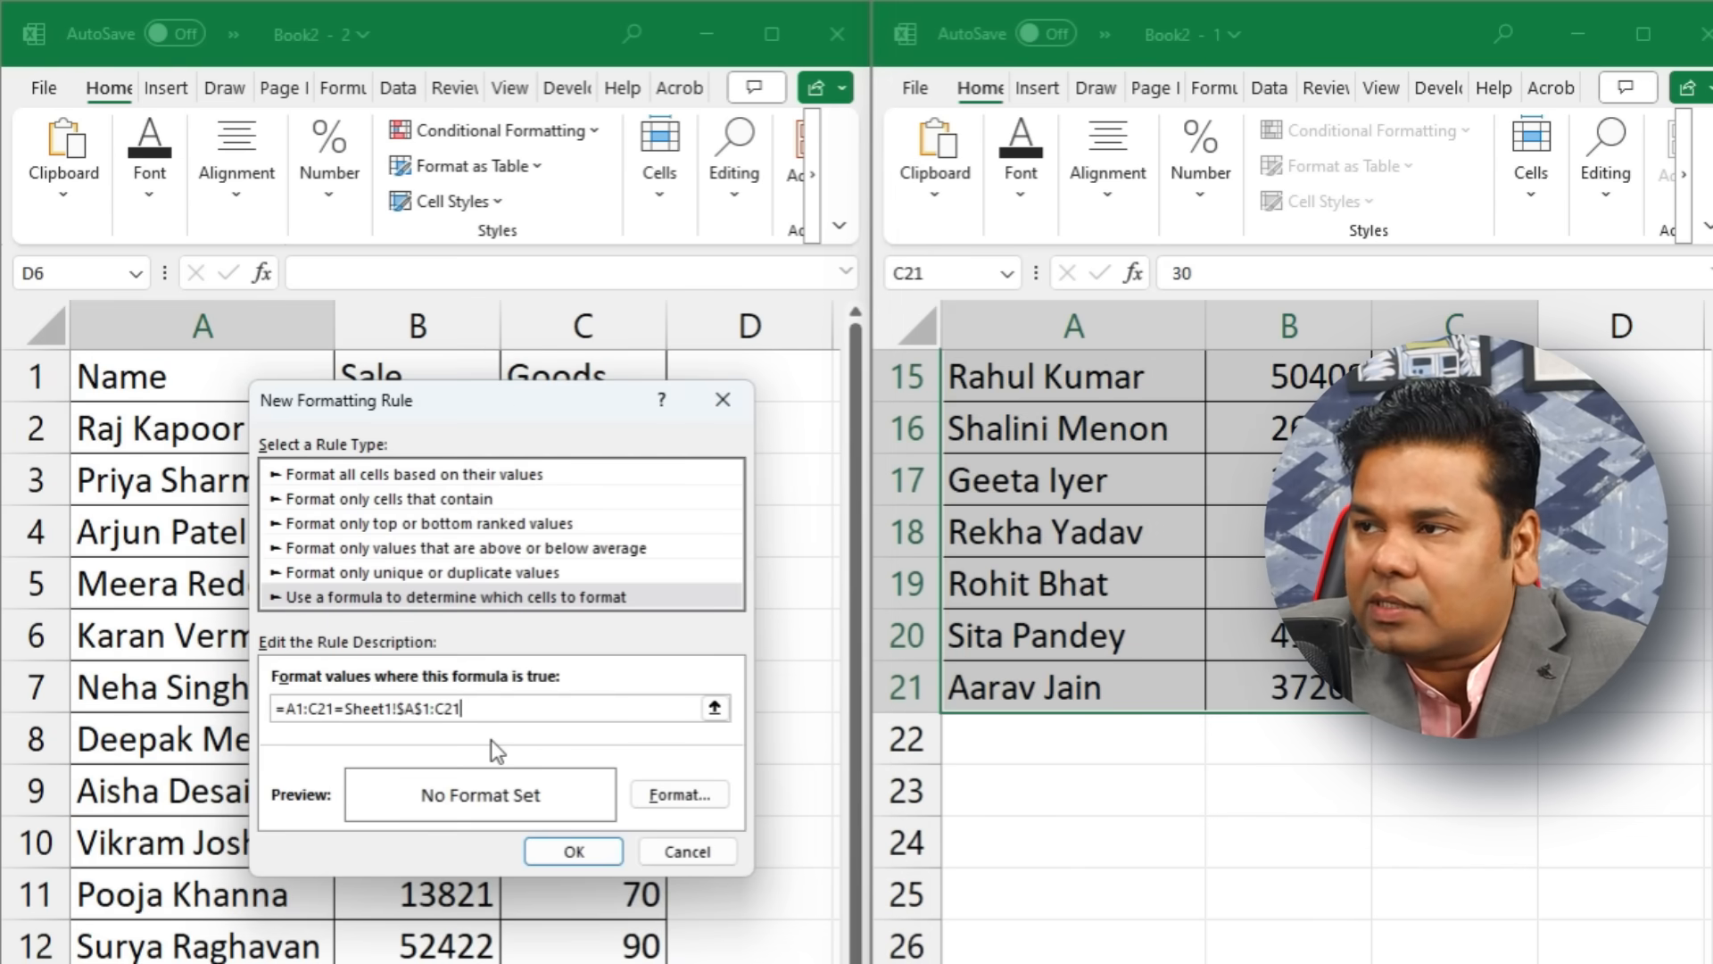
{"action": "left_click", "coordinate": [490, 710]}
{"action": "left_click_drag", "start_coordinate": [395, 709], "coordinate": [489, 709]}
{"action": "key", "text": "F4"}
{"action": "key", "text": "F4"}
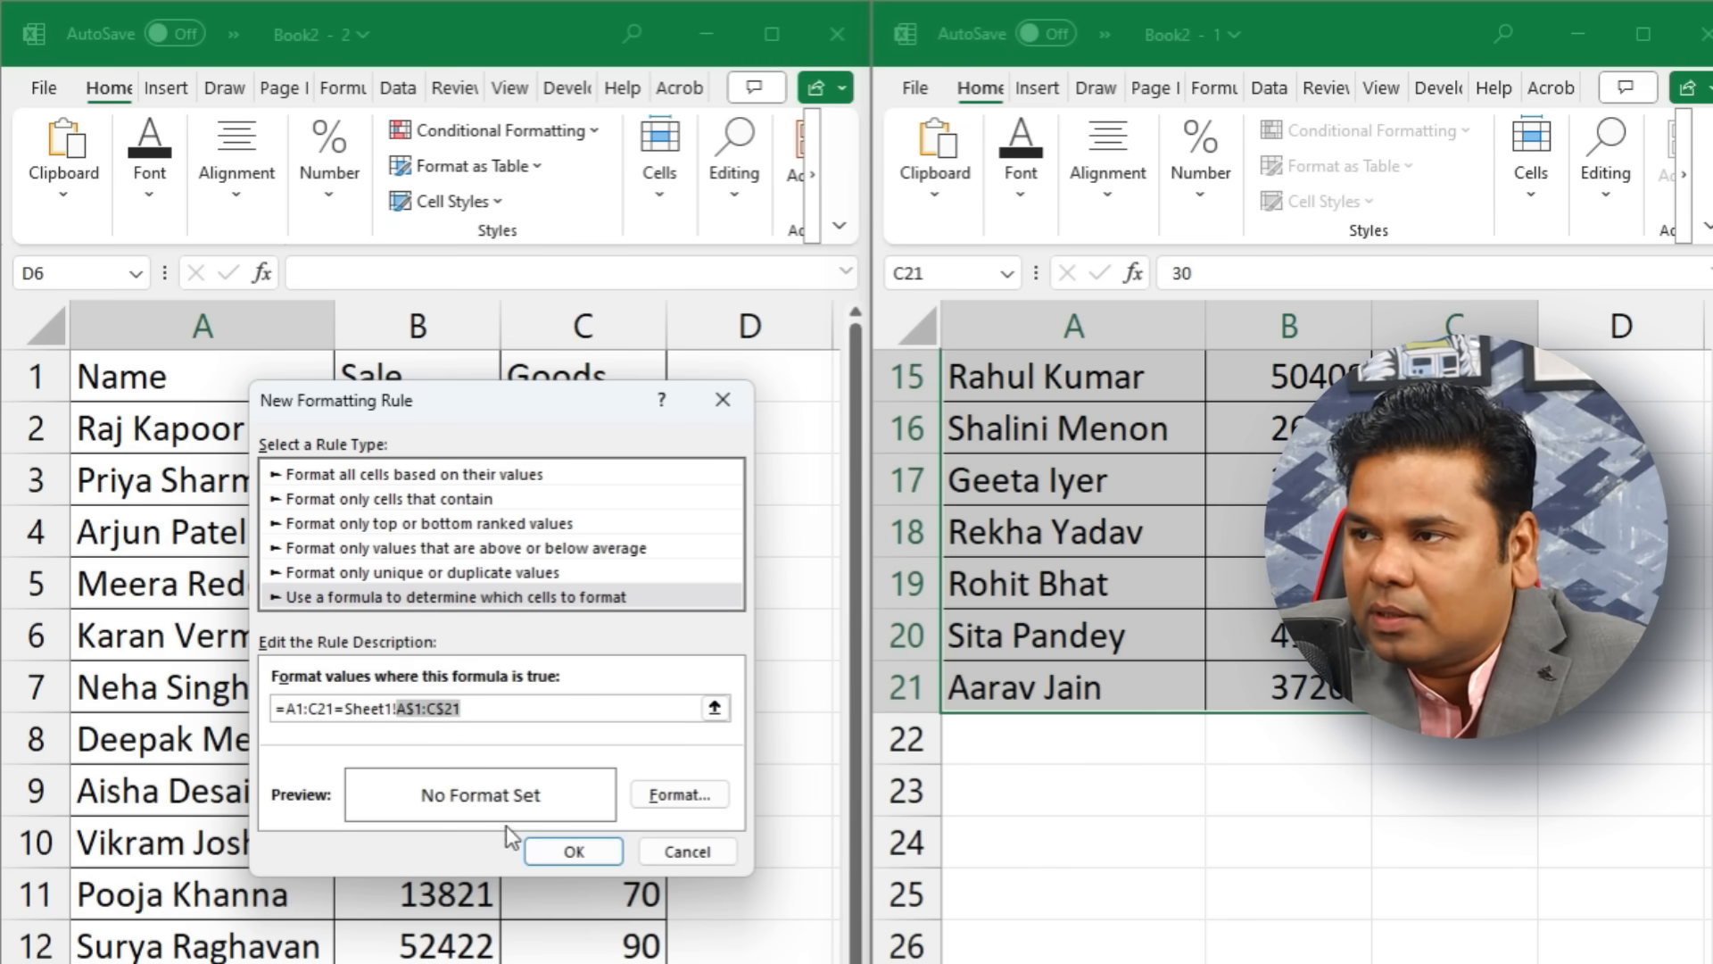
{"action": "left_click", "coordinate": [498, 709]}
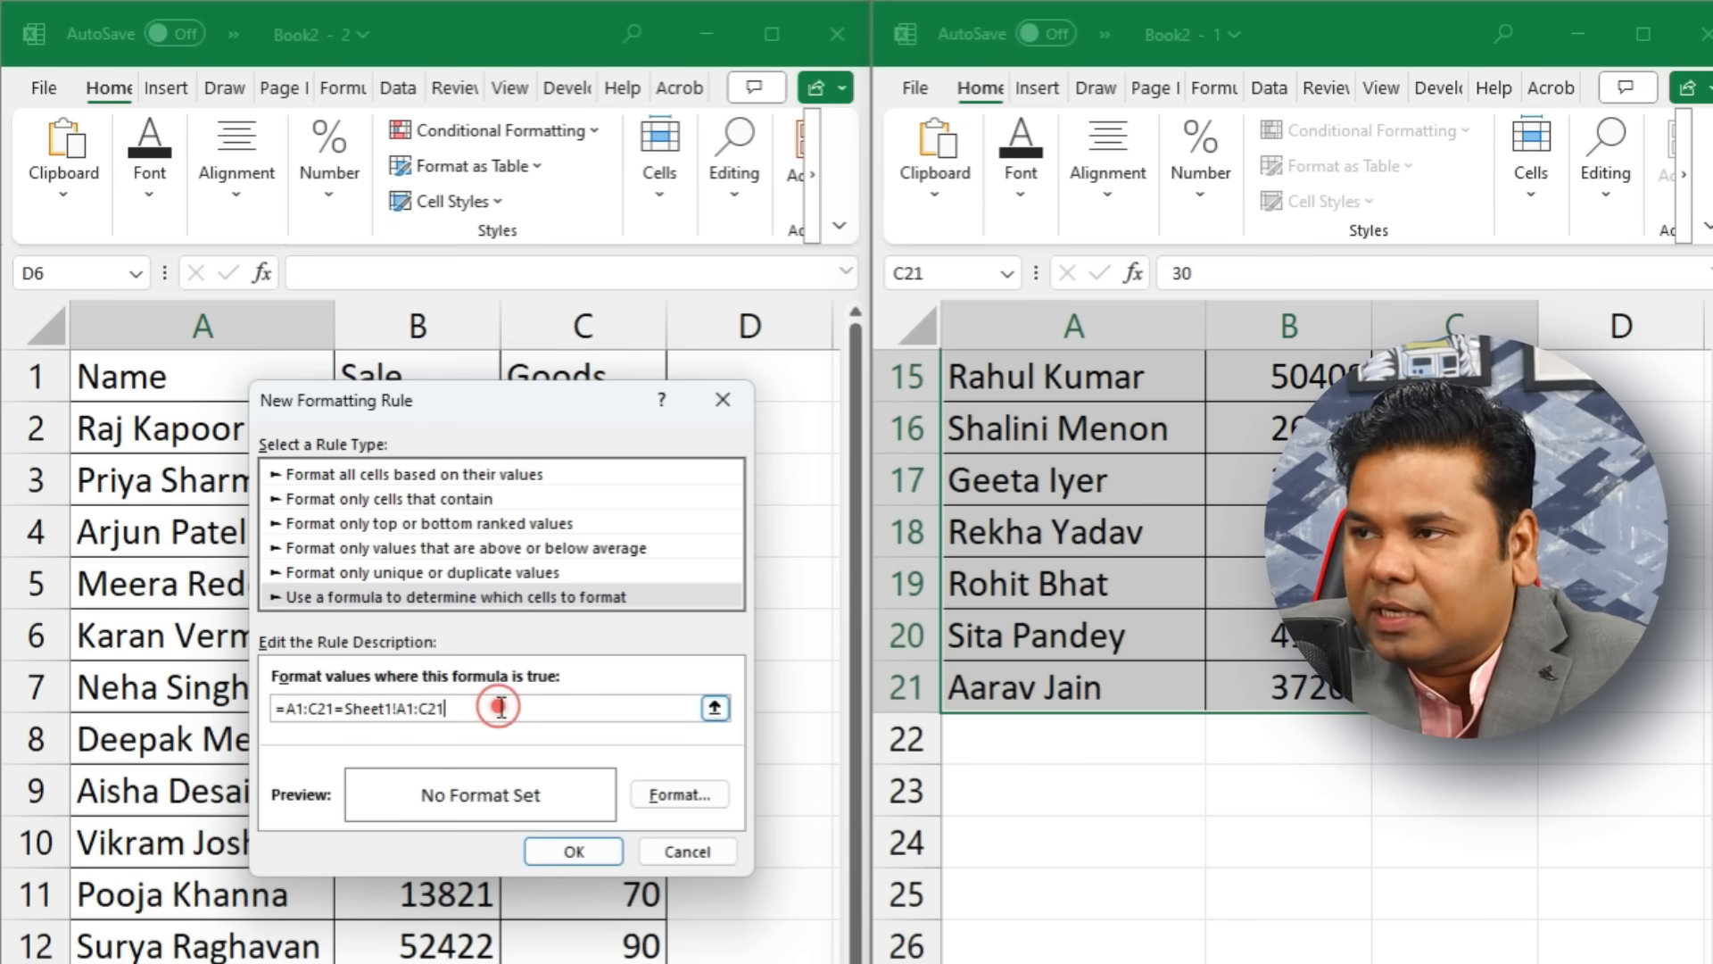
Step: Give the matching-cells rule an orange background fill and create the rule
{"action": "left_click", "coordinate": [679, 800]}
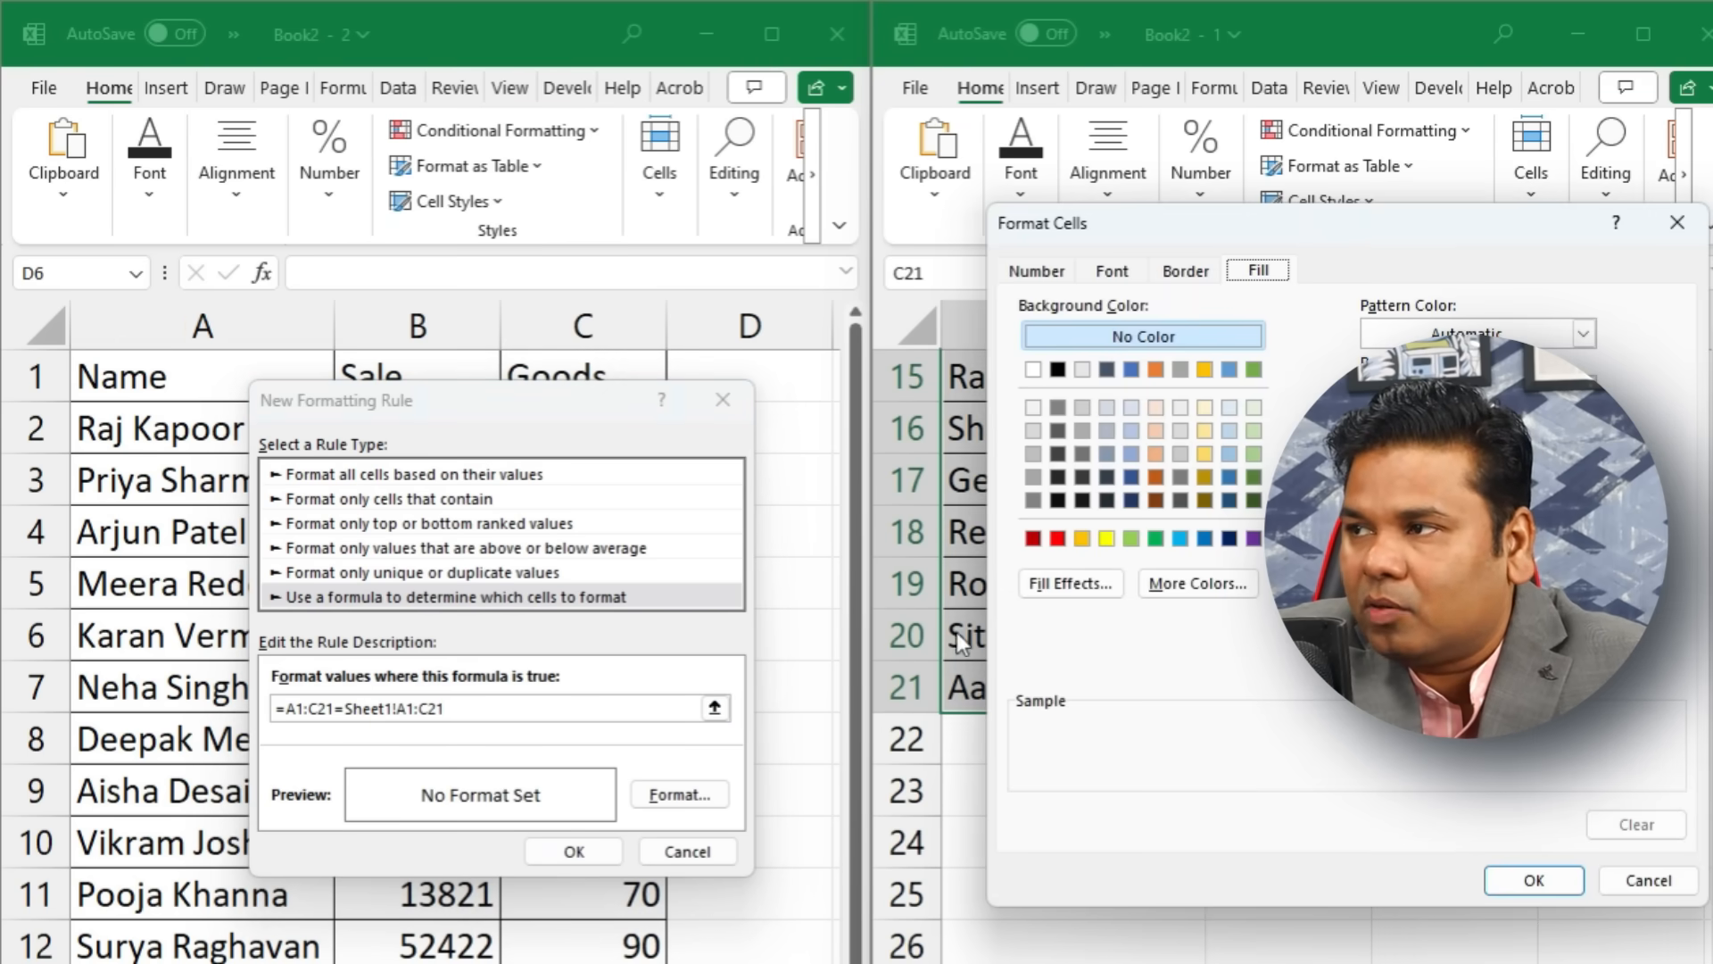
{"action": "left_click", "coordinate": [1090, 540]}
{"action": "left_click", "coordinate": [1532, 881]}
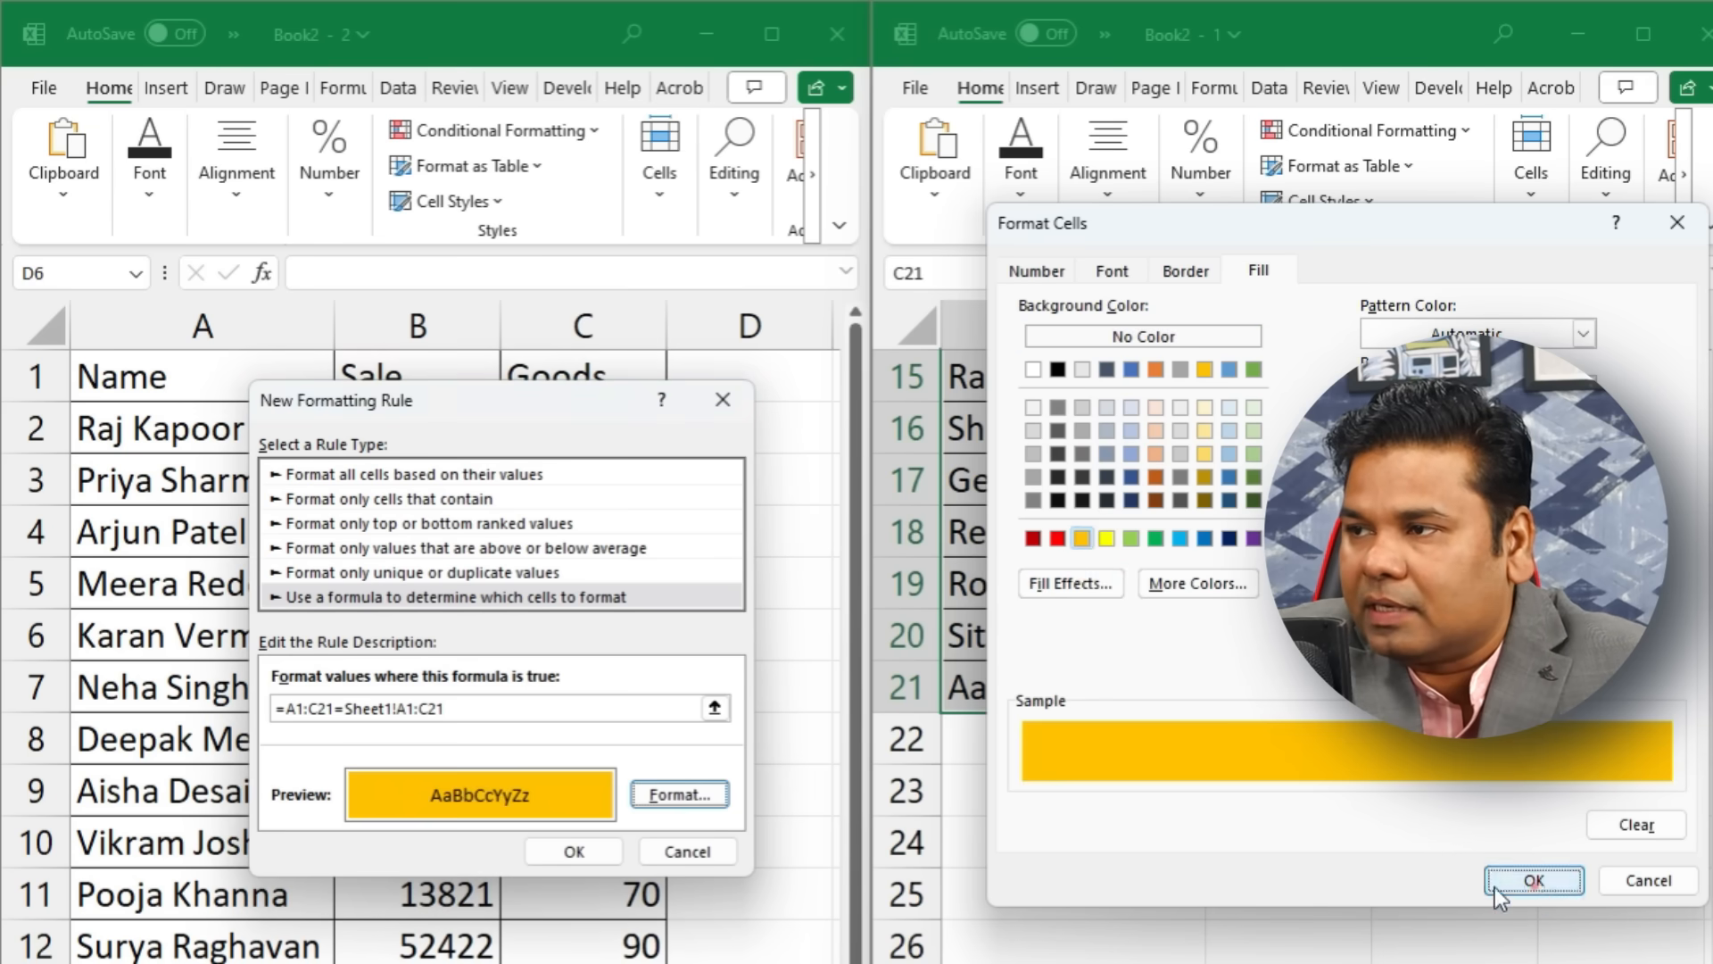
{"action": "left_click", "coordinate": [573, 852]}
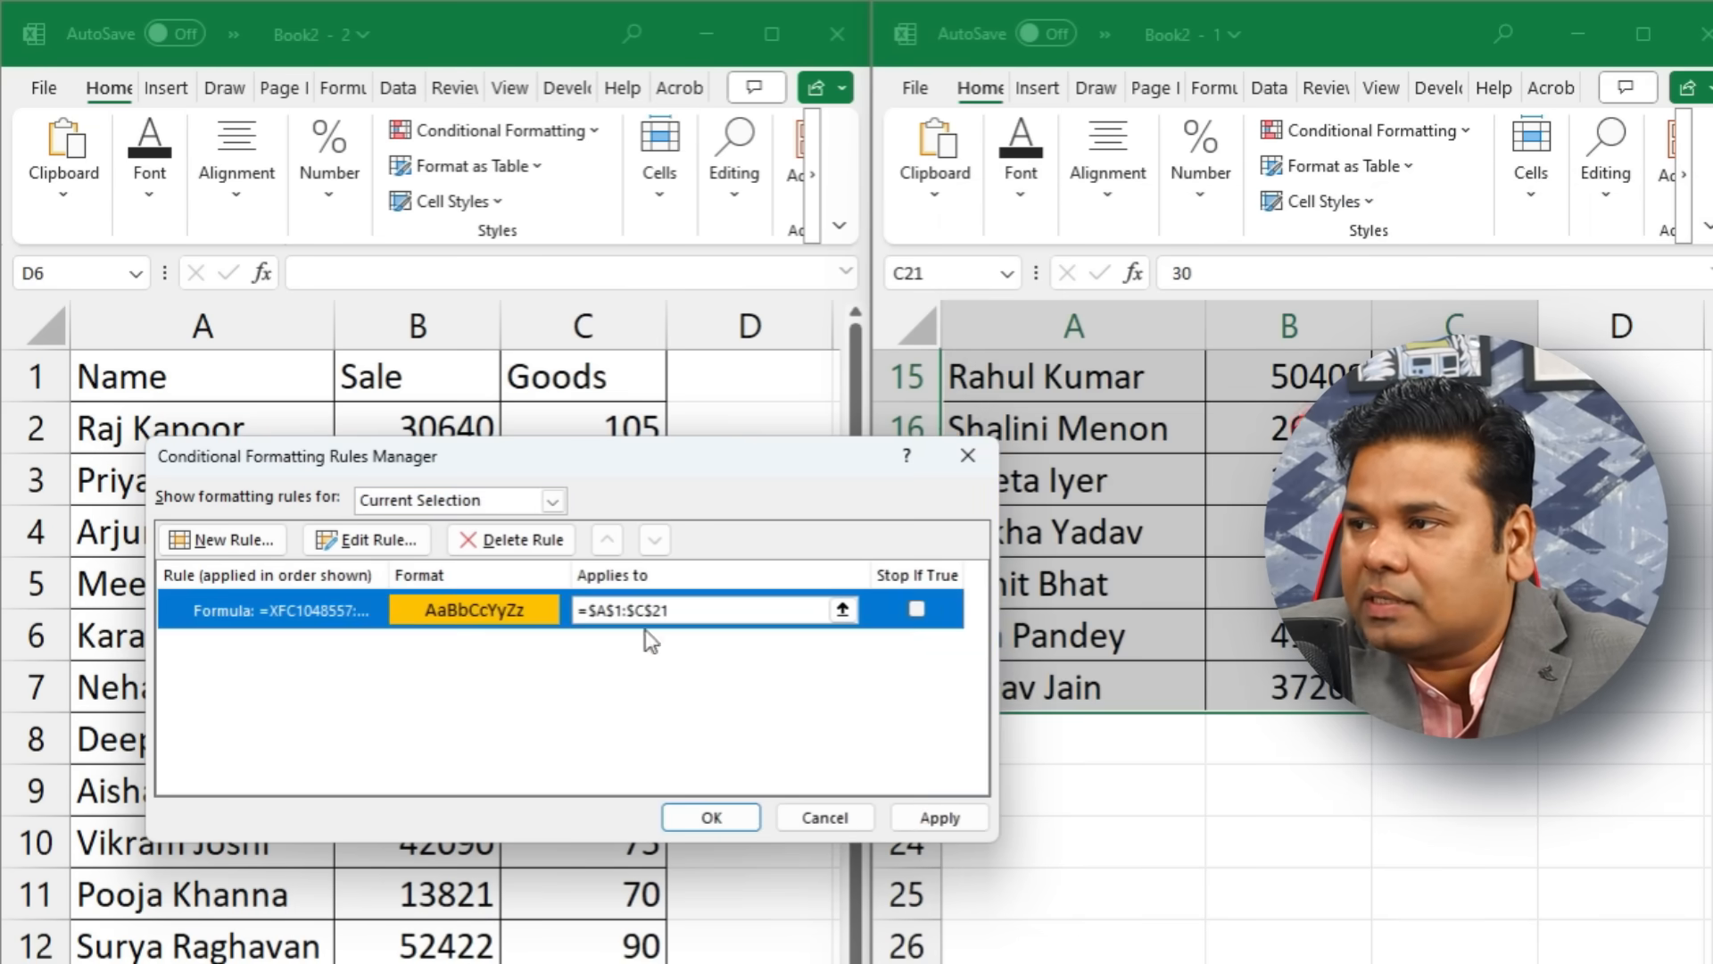
Step: Apply the orange matching-cells rule to $A$1:$C$21 and close the rules manager
{"action": "left_click", "coordinate": [933, 817]}
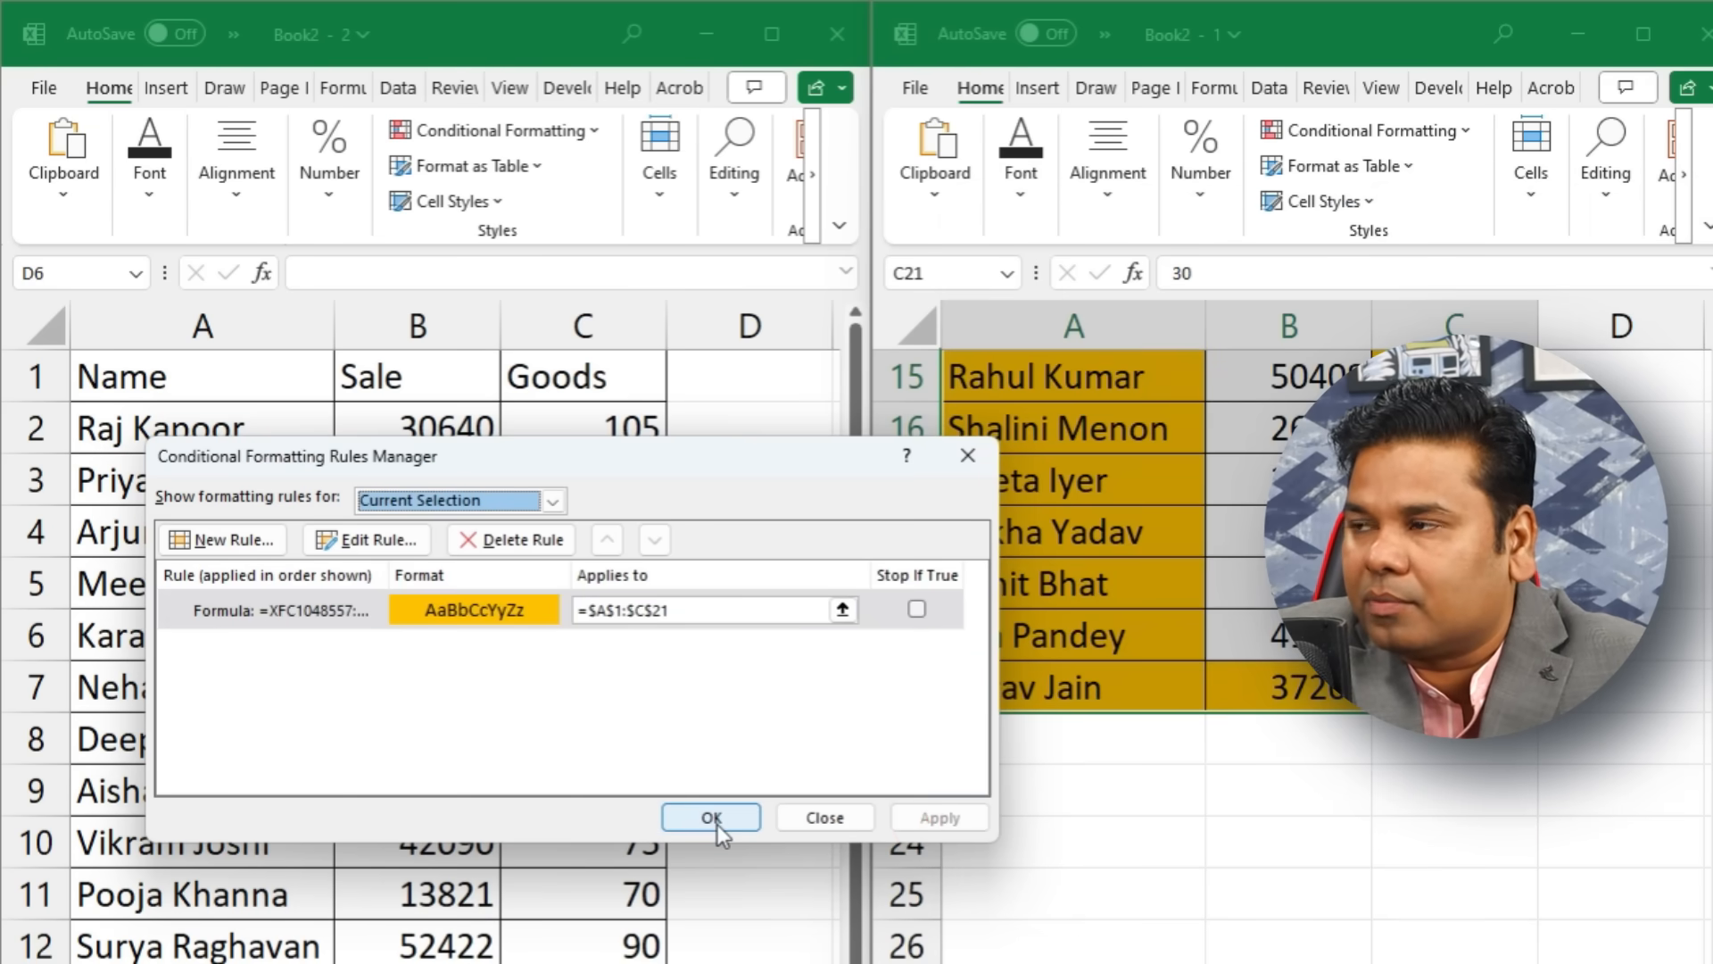
{"action": "left_click", "coordinate": [713, 817]}
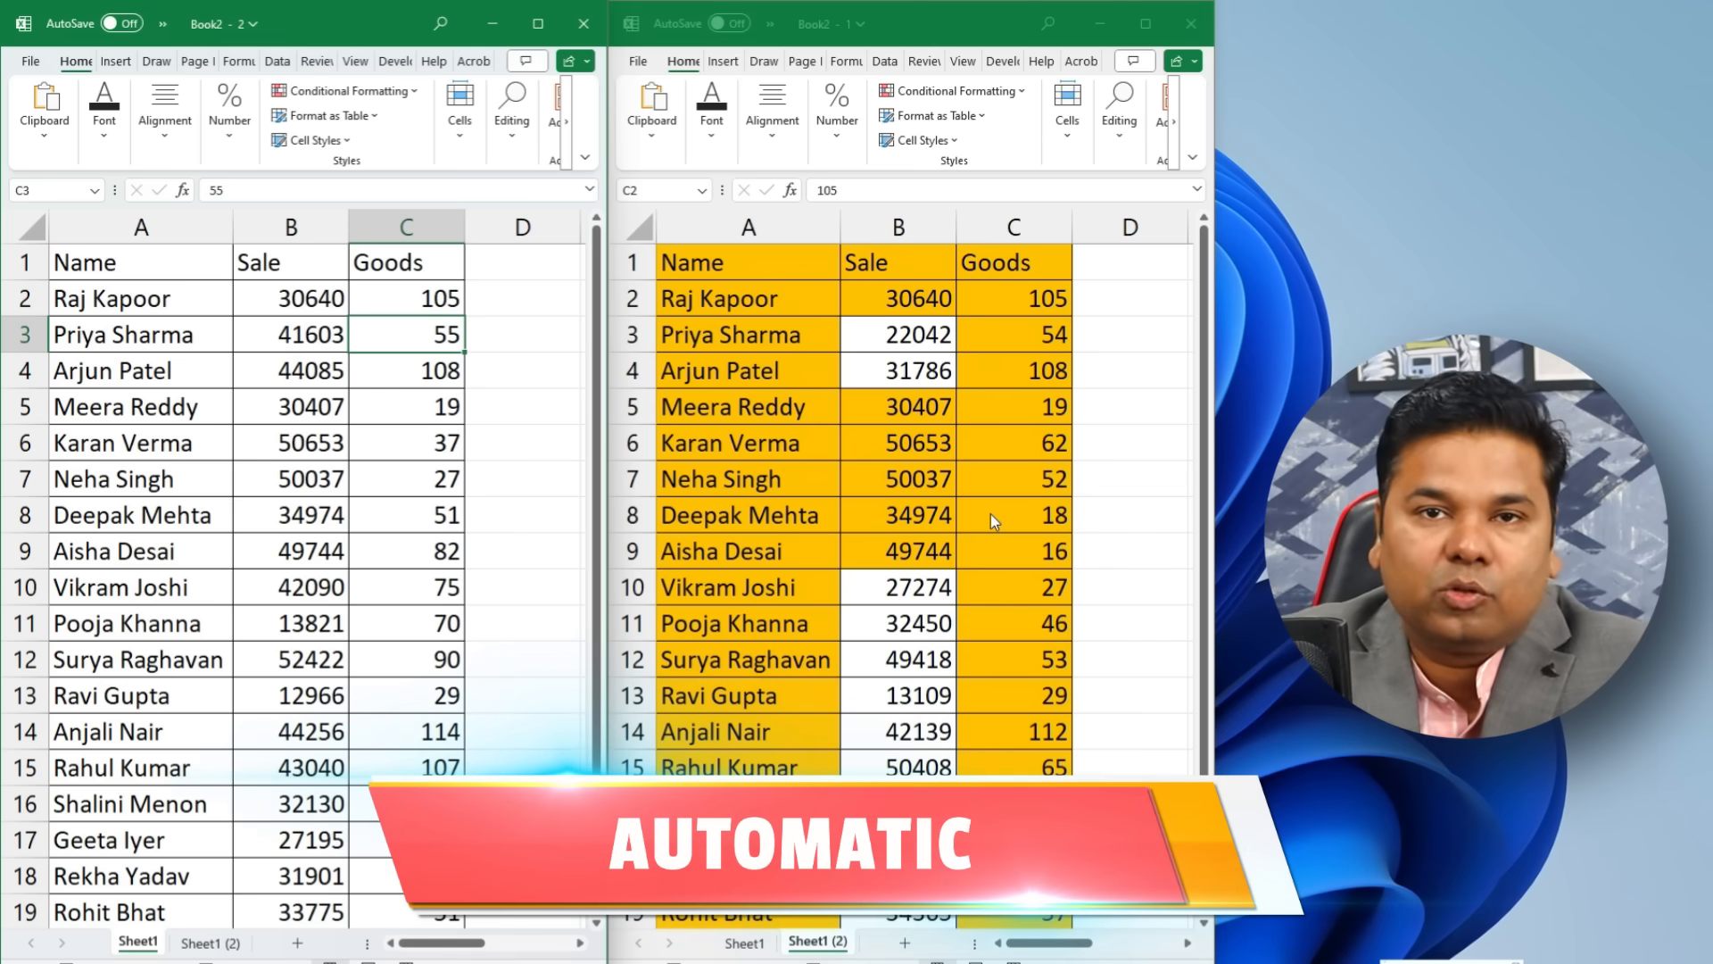
Step: Close both Book2 windows without saving the changes
{"action": "left_click", "coordinate": [583, 24]}
{"action": "left_click", "coordinate": [1189, 27]}
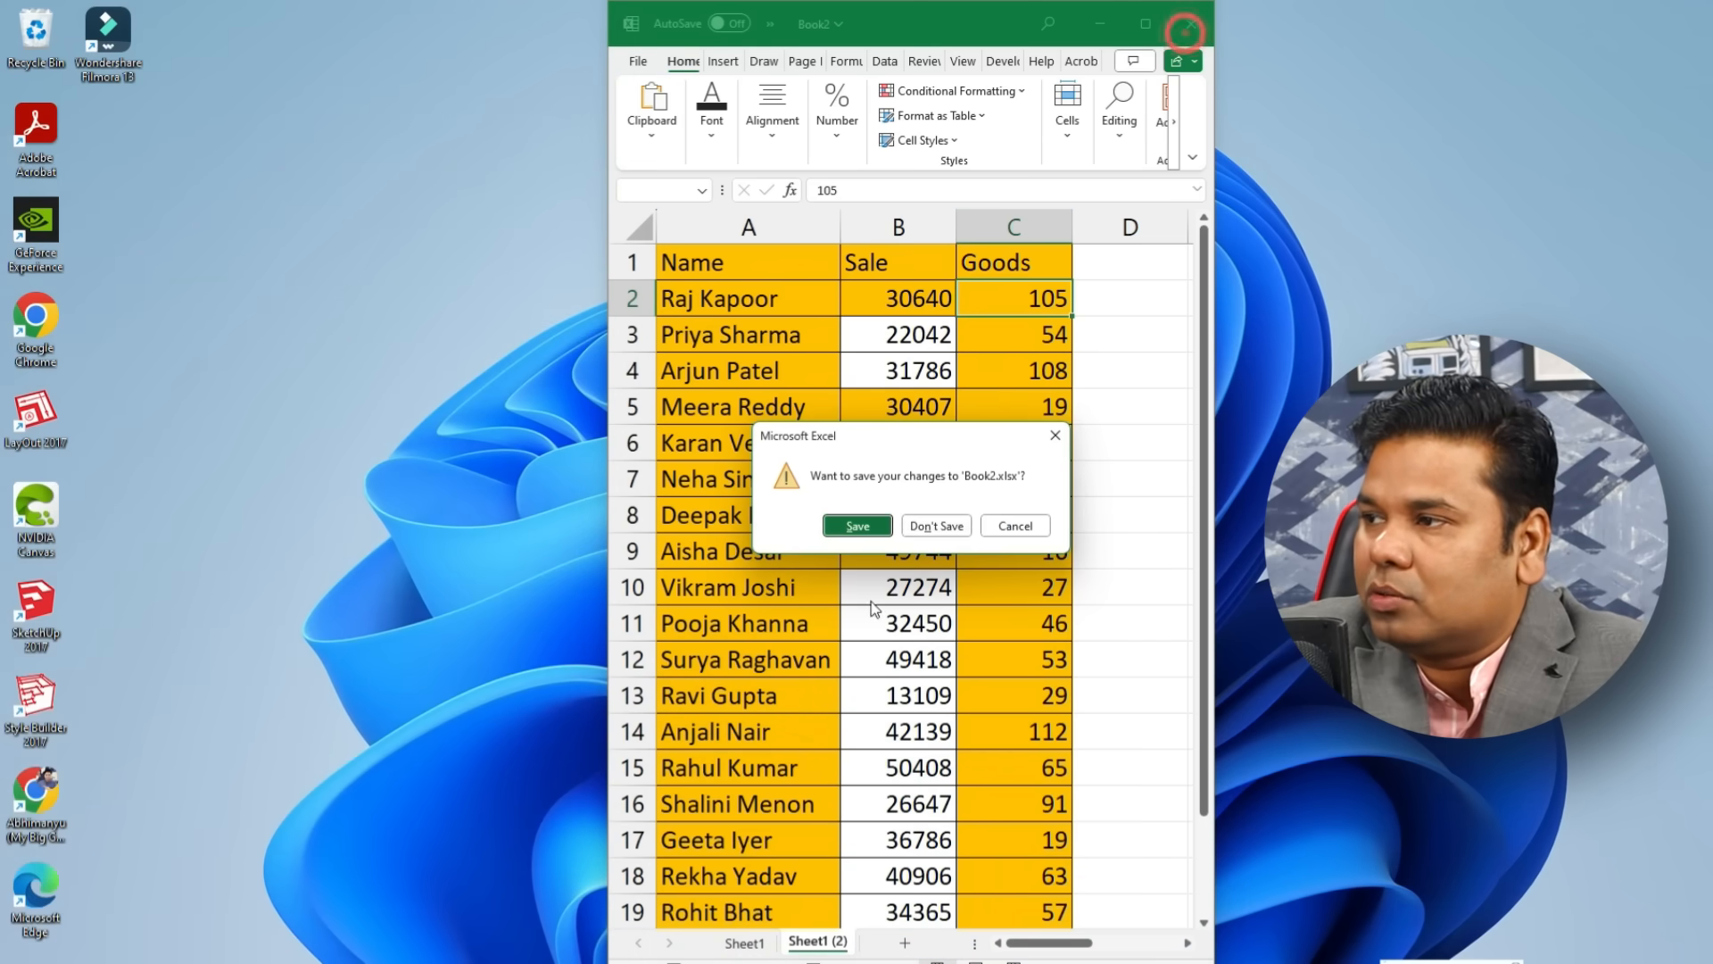
{"action": "left_click", "coordinate": [937, 524]}
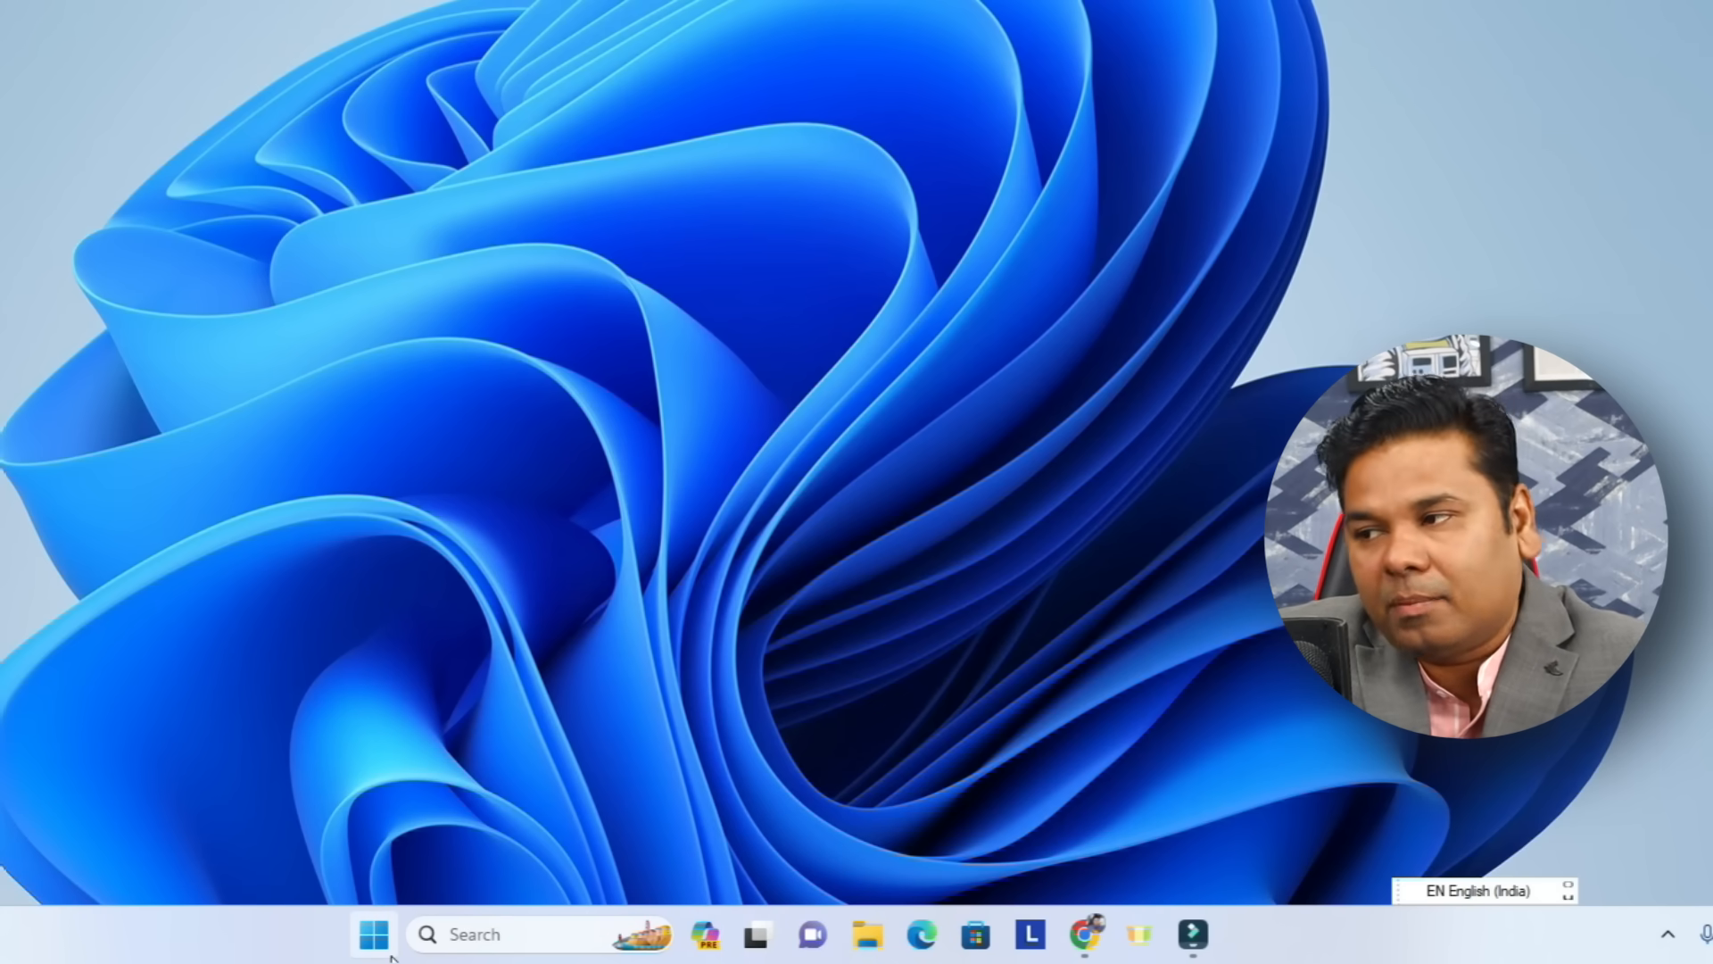
Step: Launch Spreadsheet Compare from Microsoft Office Tools and resize its two comparison panes to roughly equal widths
{"action": "left_click", "coordinate": [392, 956]}
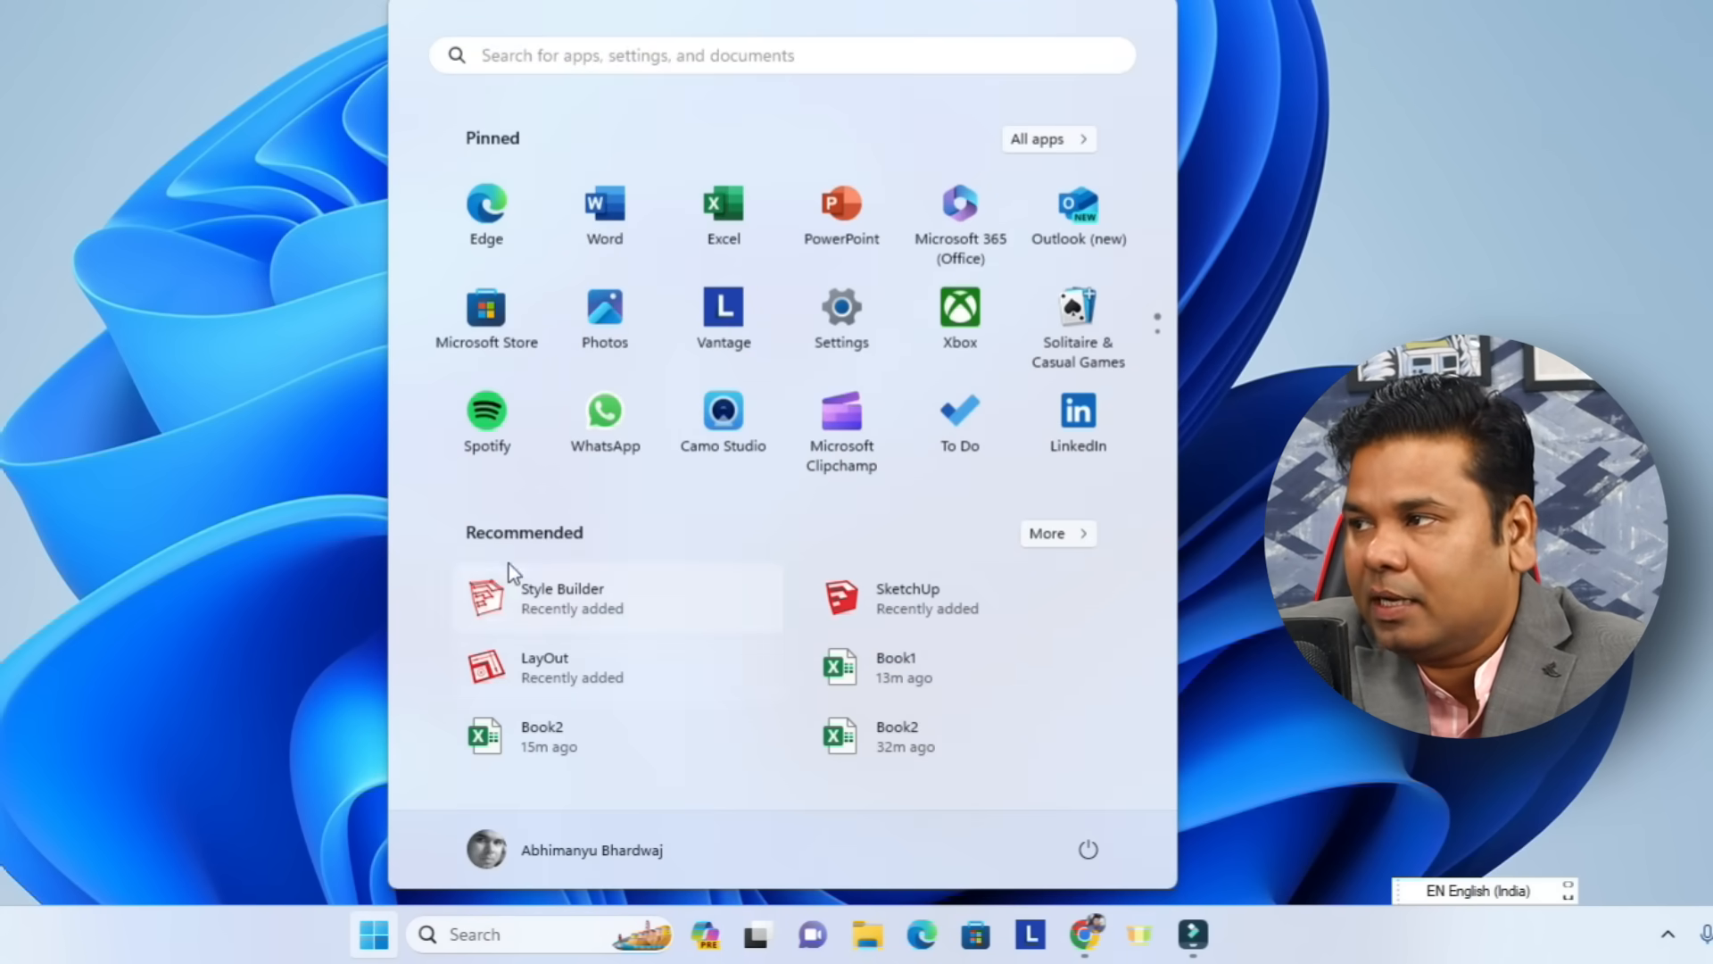
{"action": "left_click", "coordinate": [1067, 143]}
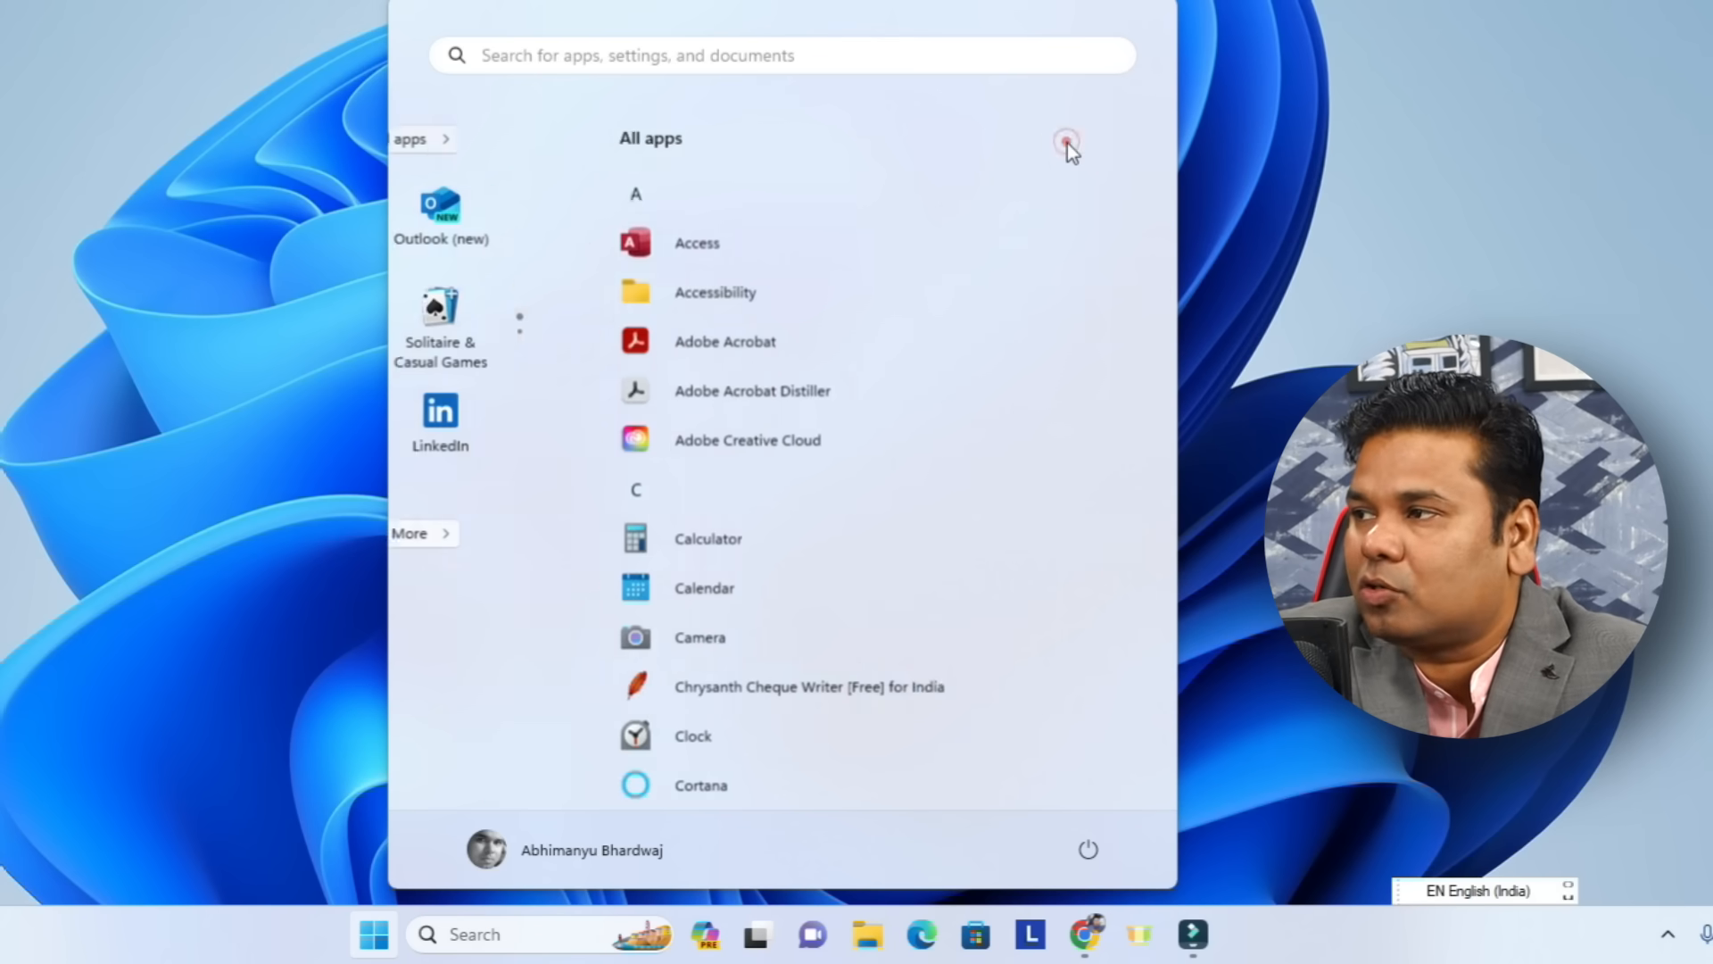
{"action": "scroll", "coordinate": [731, 357], "scroll_direction": "down", "scroll_amount": 6}
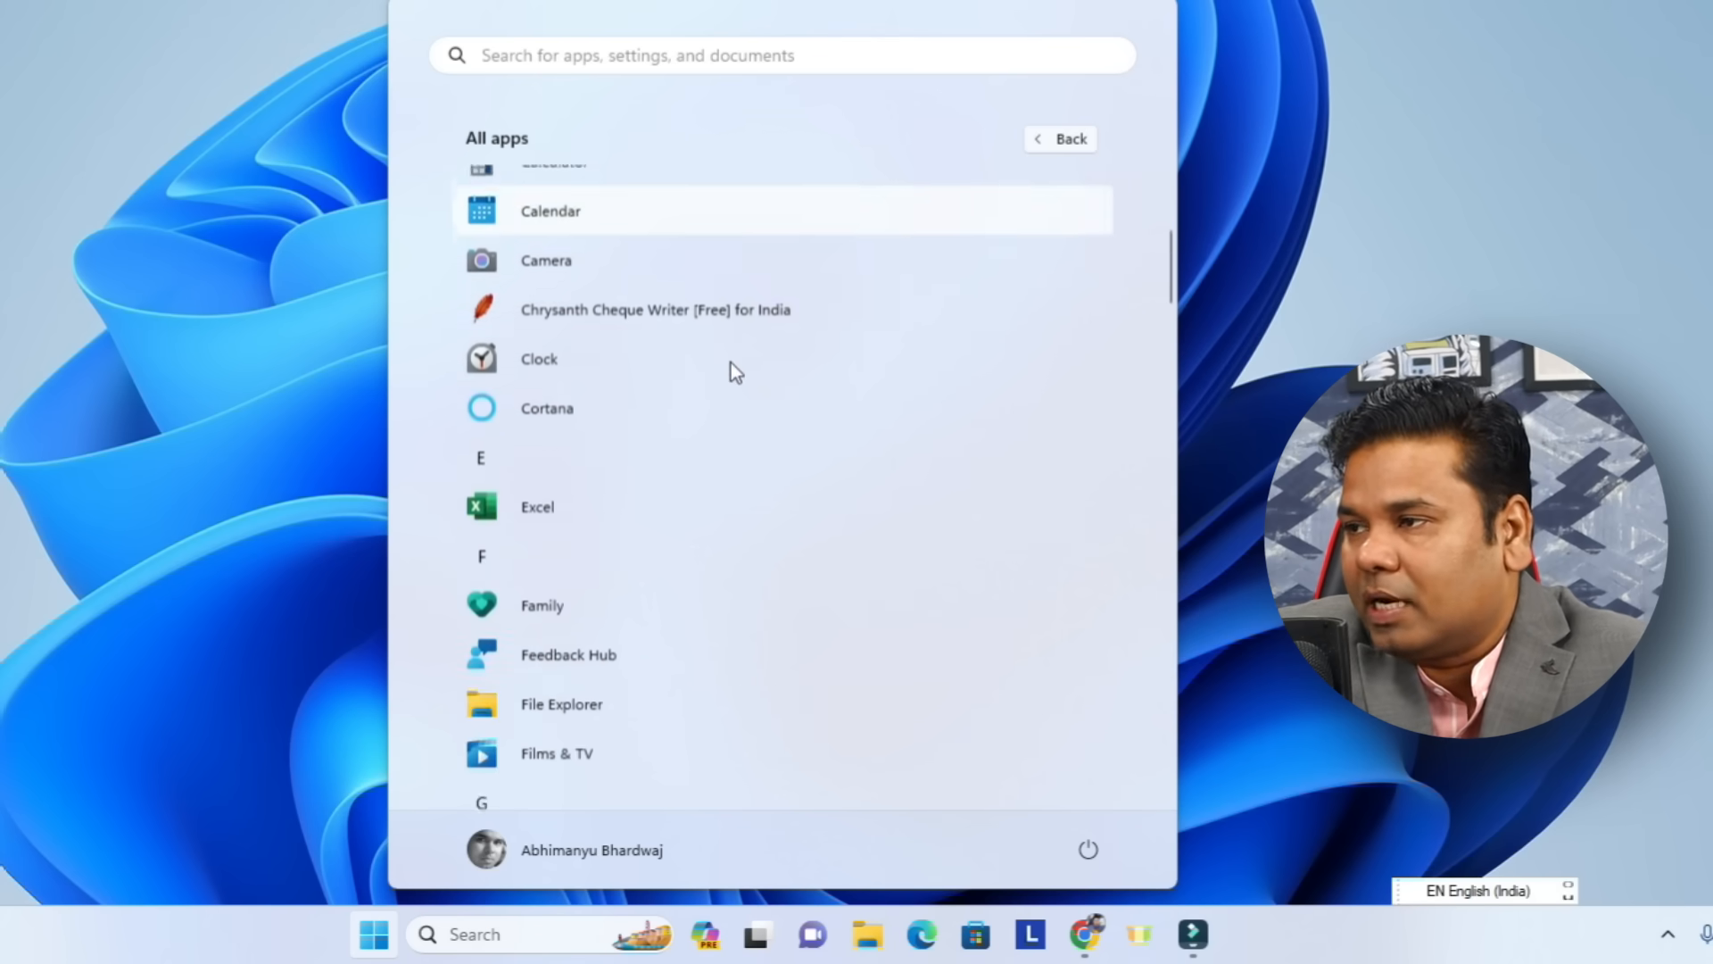
{"action": "scroll", "coordinate": [735, 359], "scroll_direction": "down", "scroll_amount": 8}
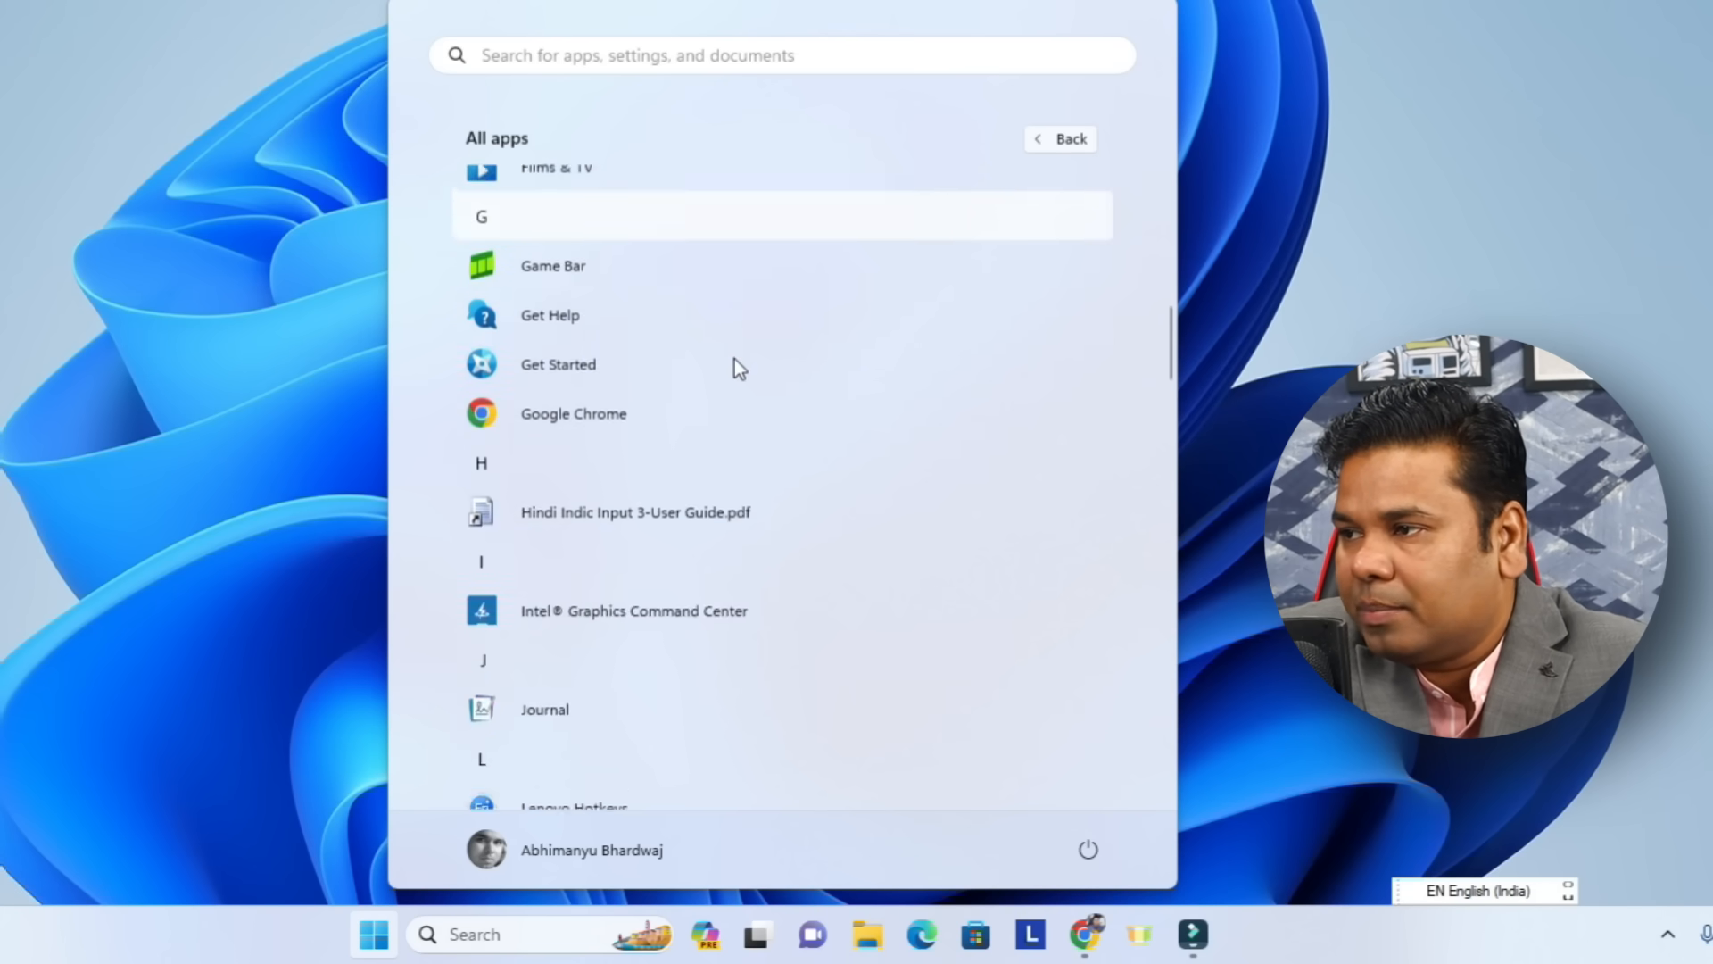
{"action": "scroll", "coordinate": [734, 363], "scroll_direction": "down", "scroll_amount": 4}
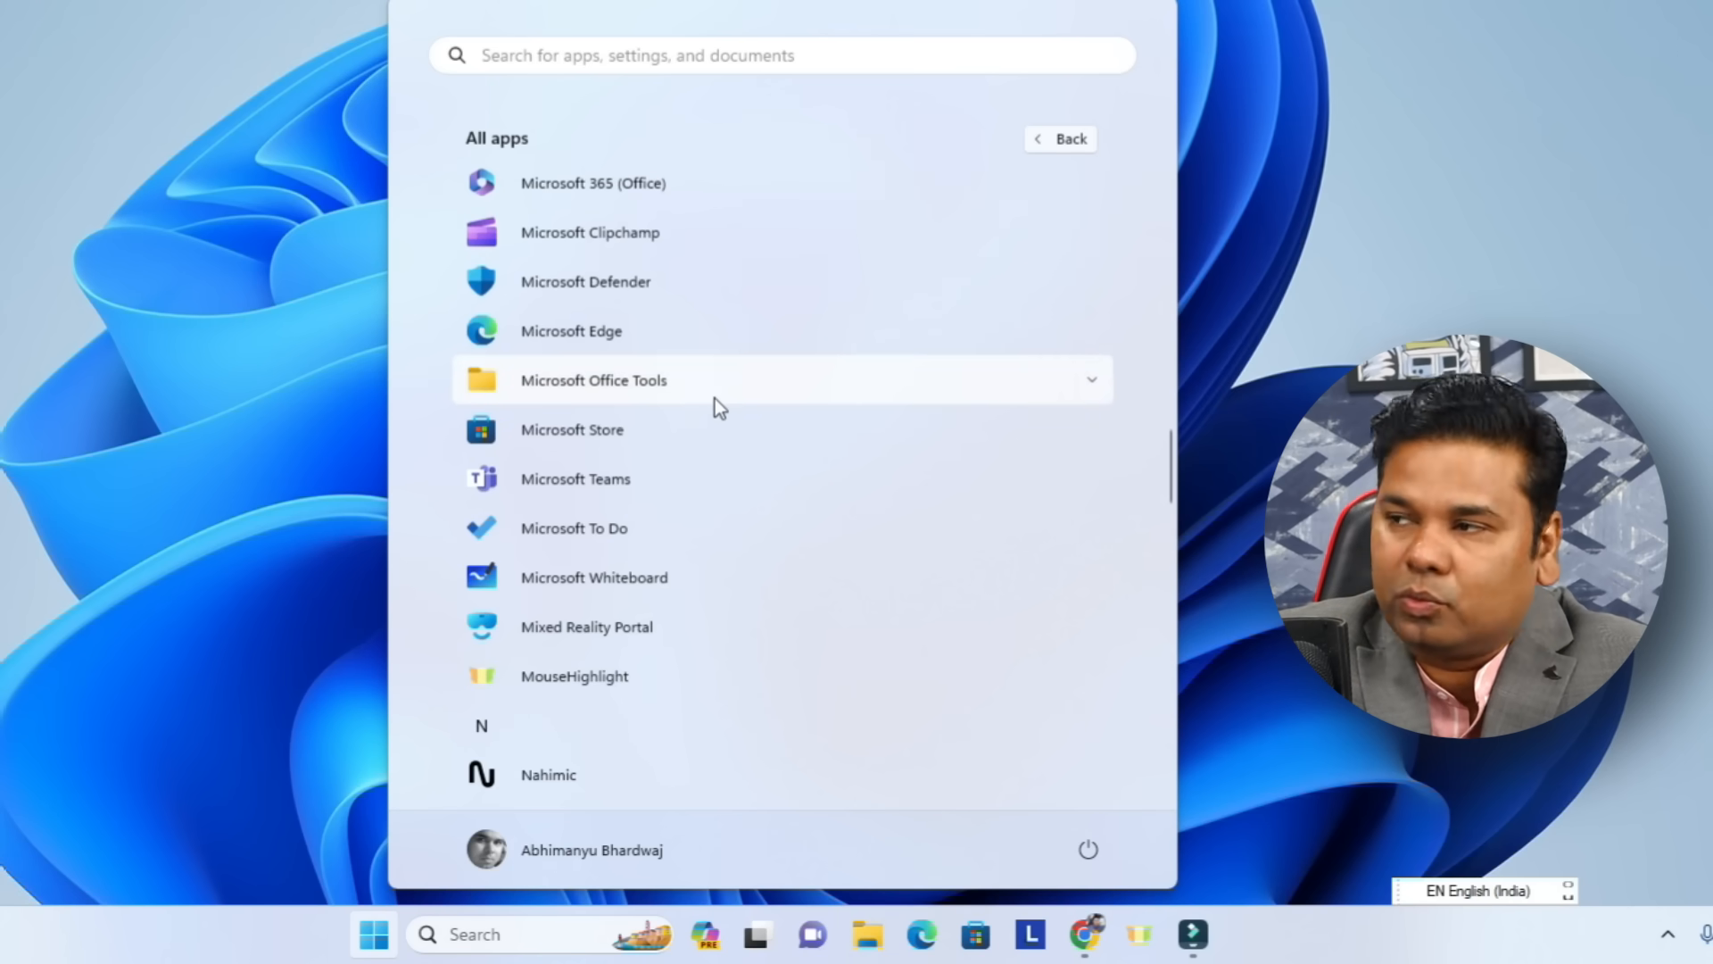
{"action": "left_click", "coordinate": [714, 398]}
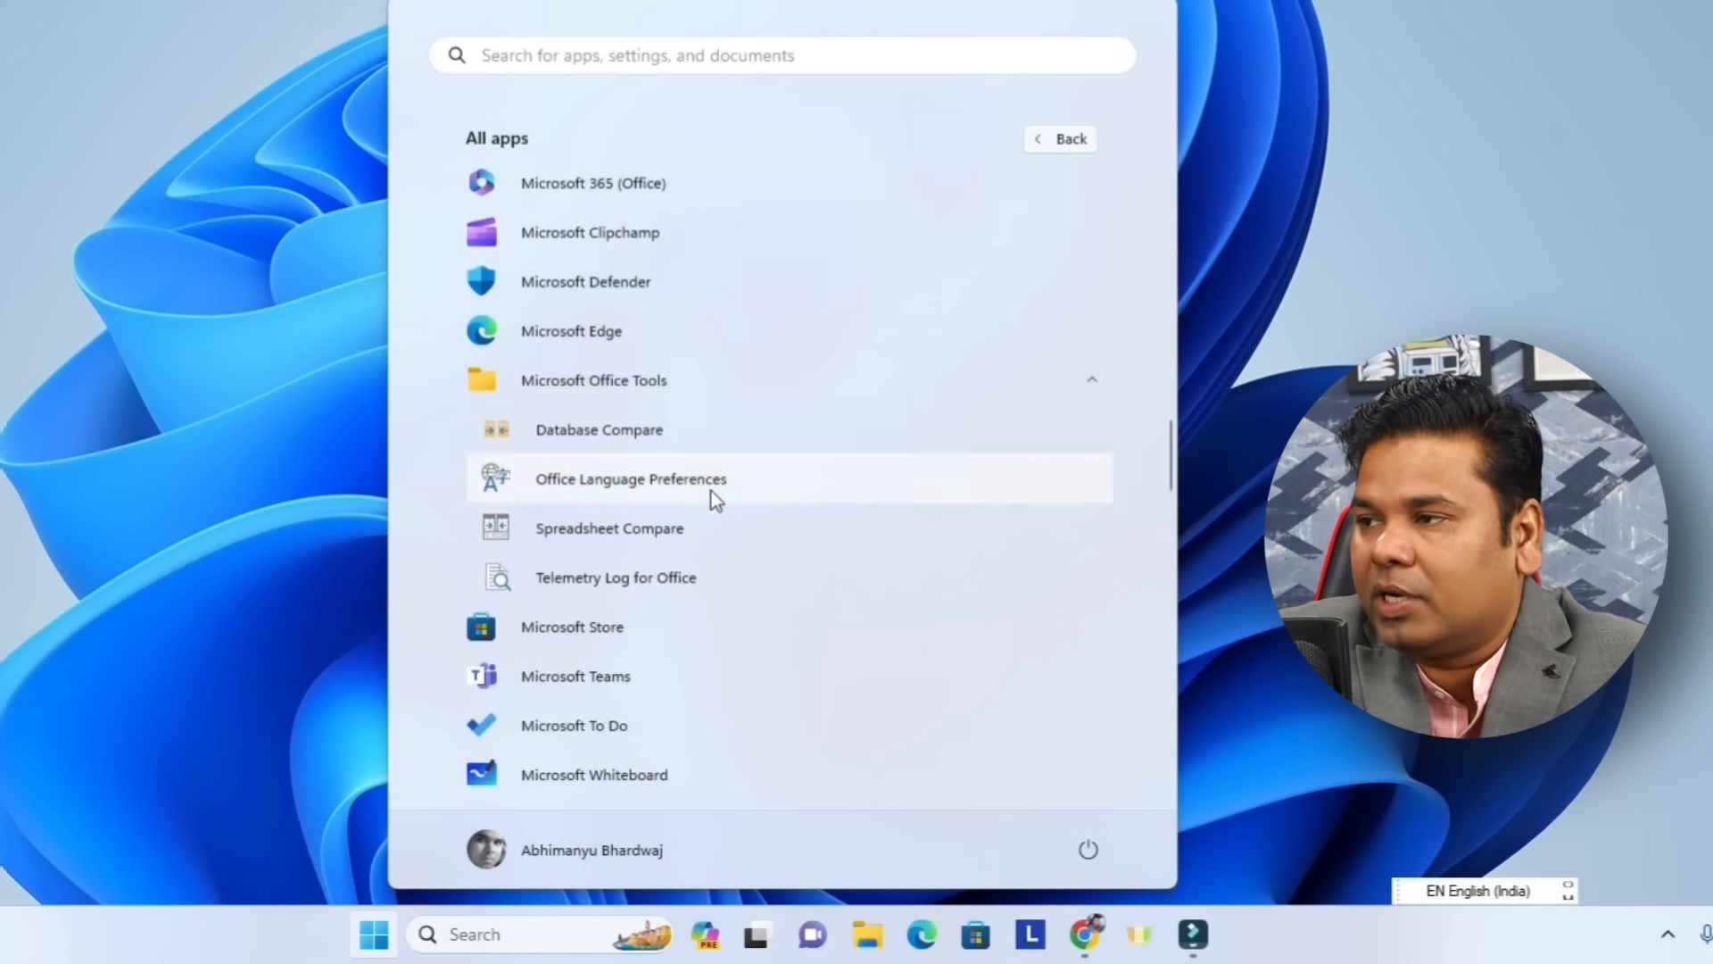
{"action": "left_click", "coordinate": [662, 543]}
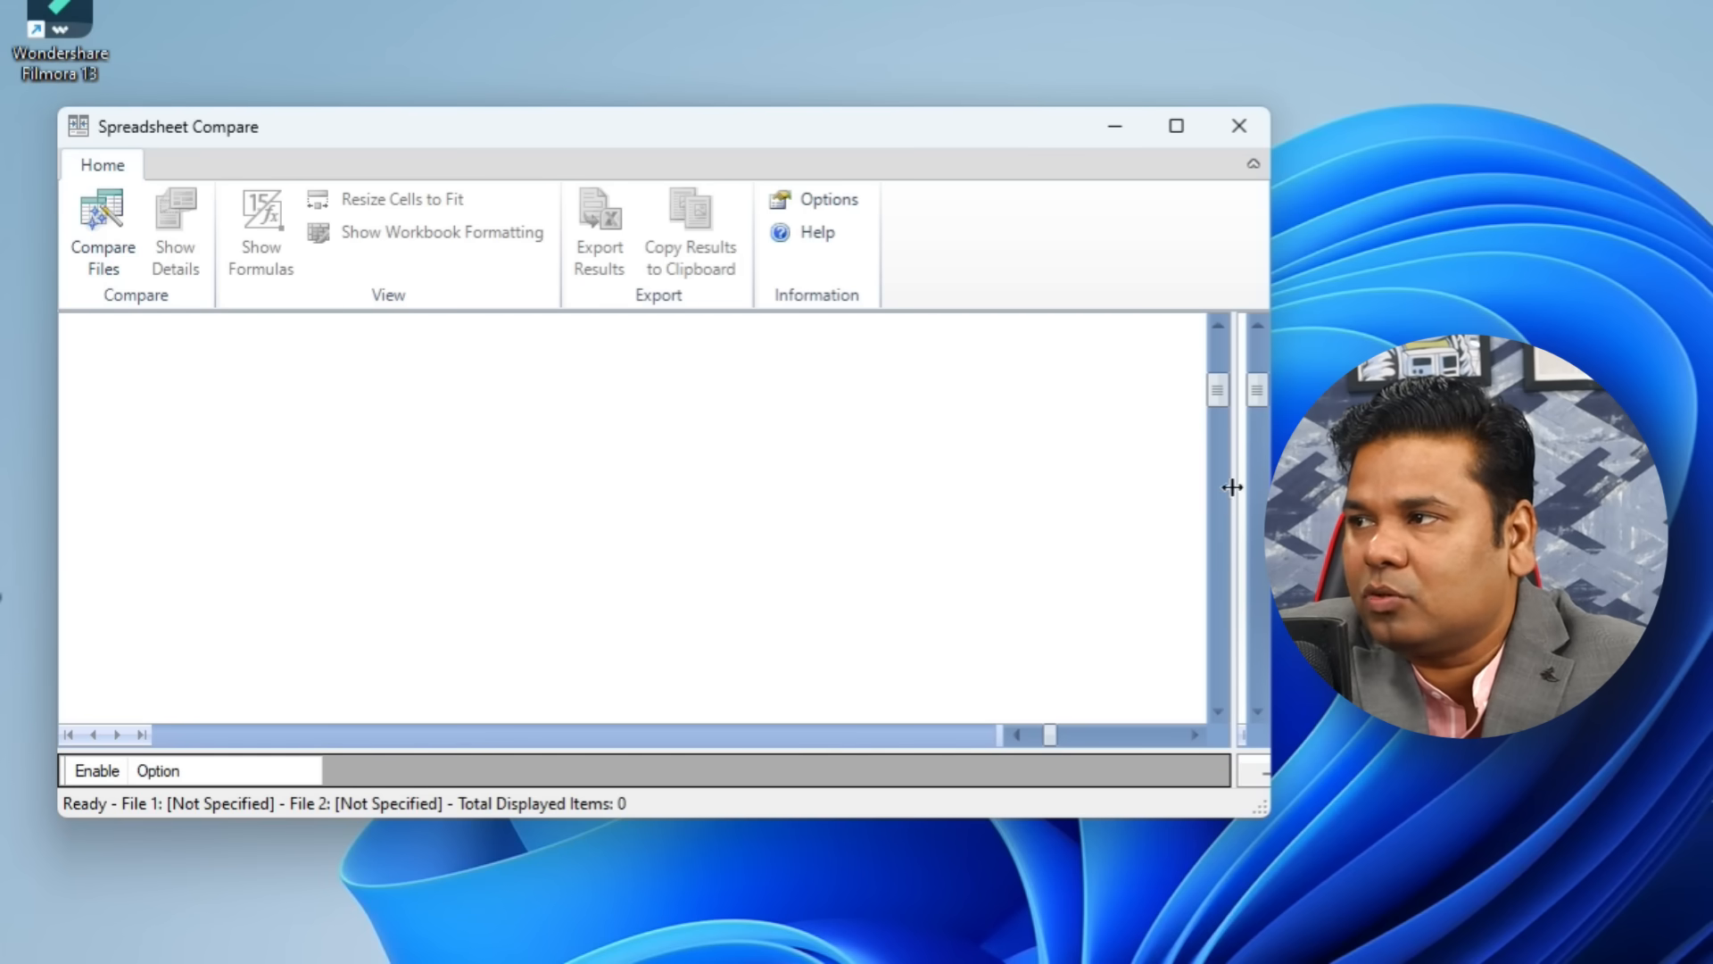
{"action": "left_click_drag", "start_coordinate": [1232, 486], "coordinate": [582, 442]}
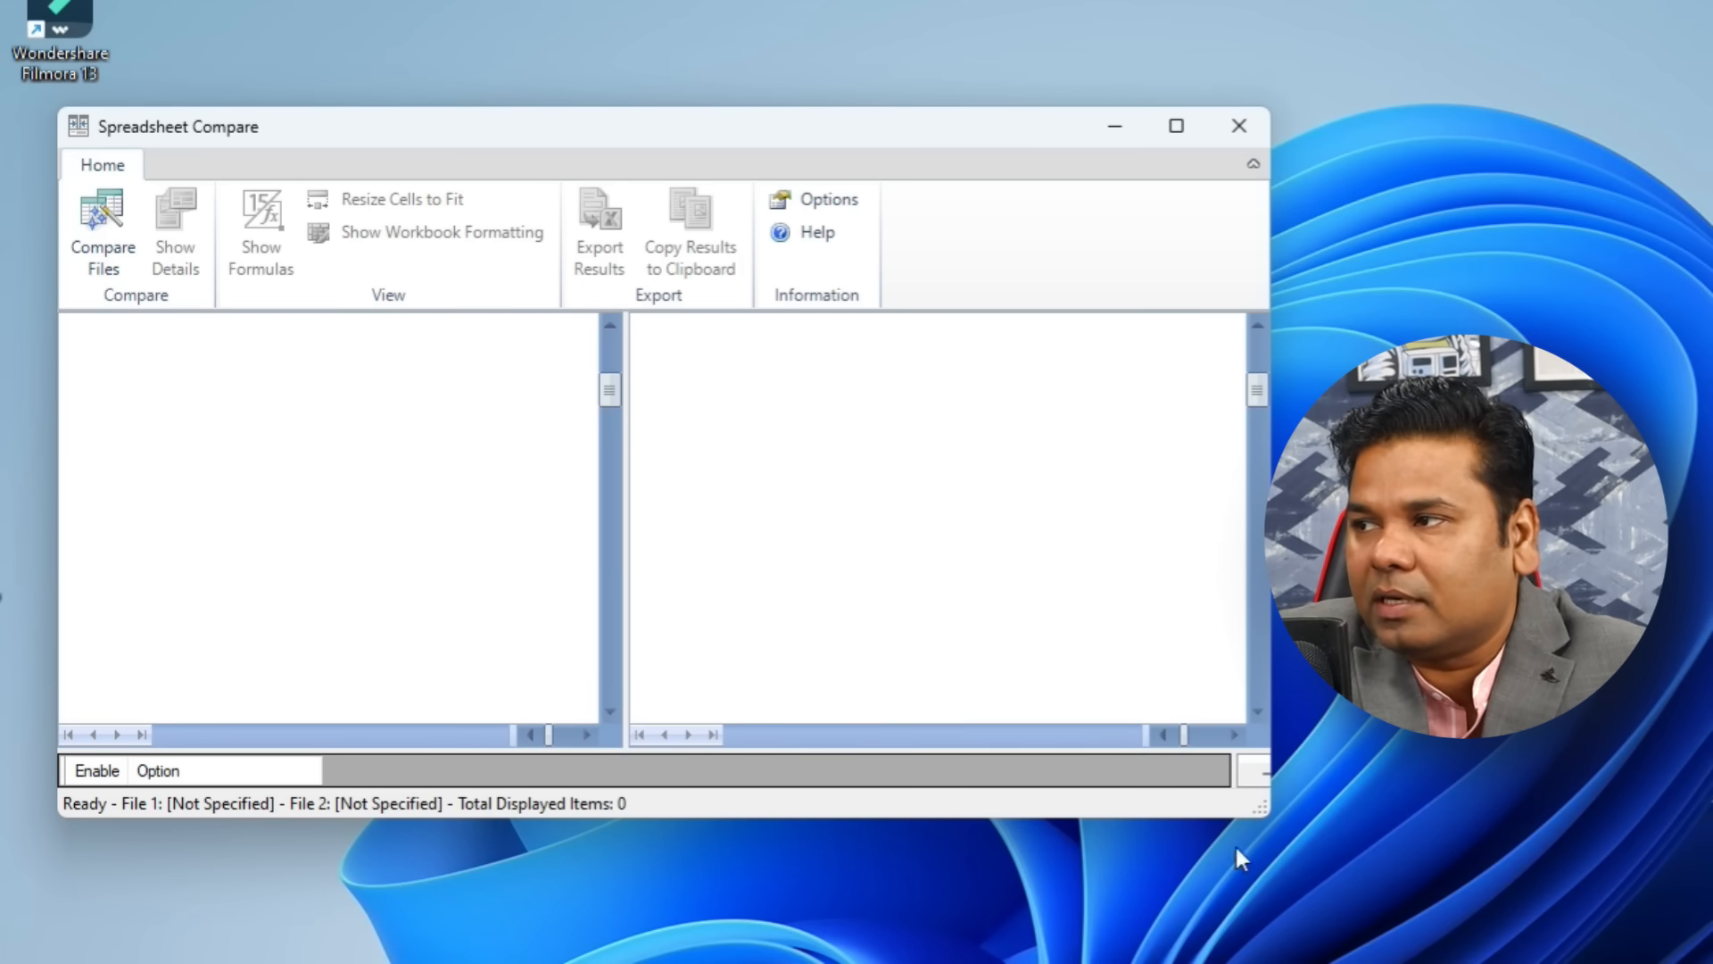
Step: Compare D:\Book1.xlsx as the older file with D:\Book2.xlsx as the newer file, and maximize the results window
{"action": "left_click", "coordinate": [93, 228]}
{"action": "left_click_drag", "start_coordinate": [1142, 548], "coordinate": [657, 426]}
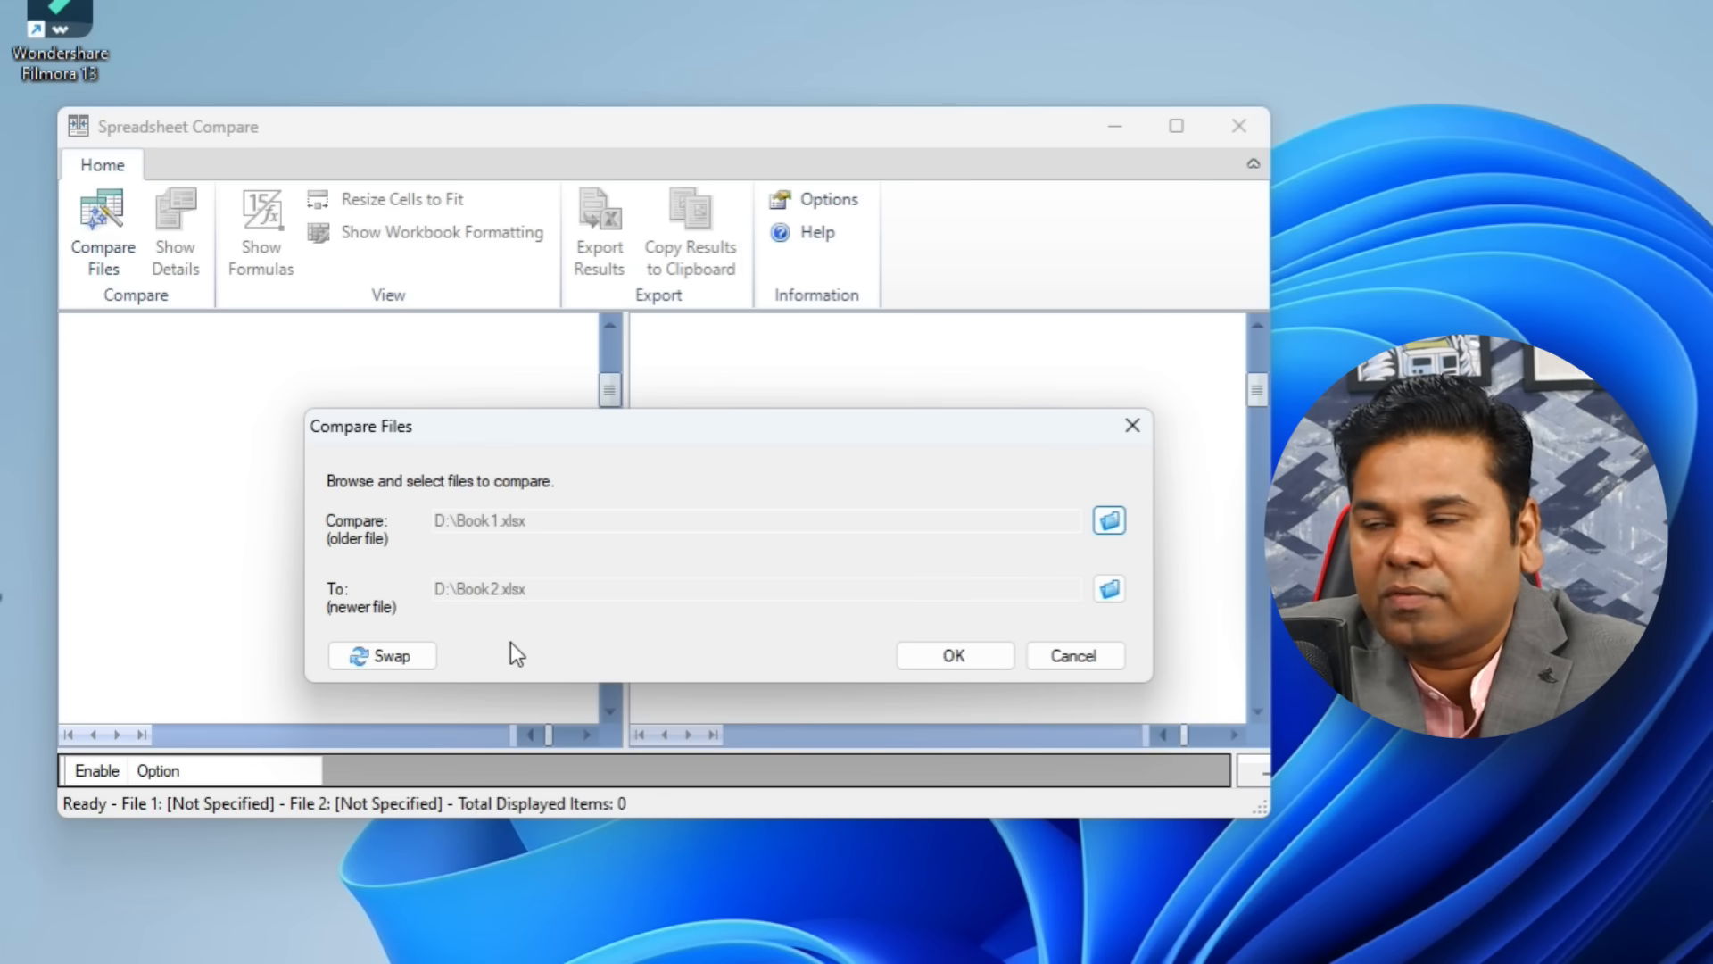
{"action": "left_click", "coordinate": [1109, 520]}
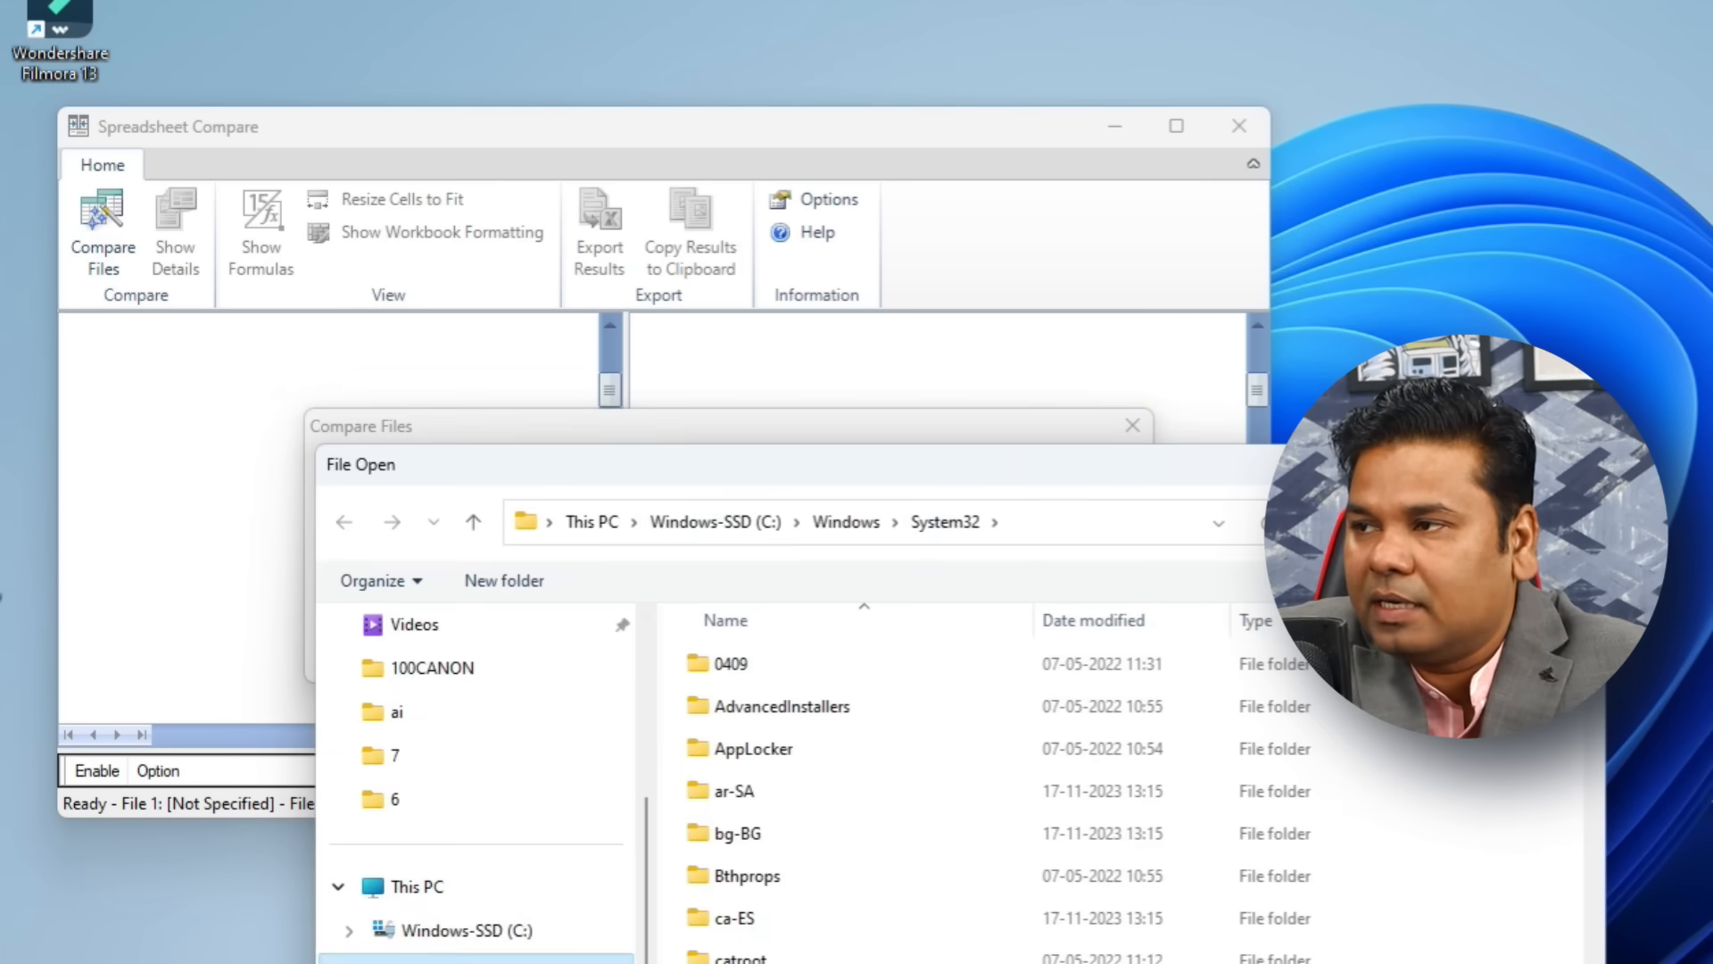
{"action": "left_click", "coordinate": [513, 960]}
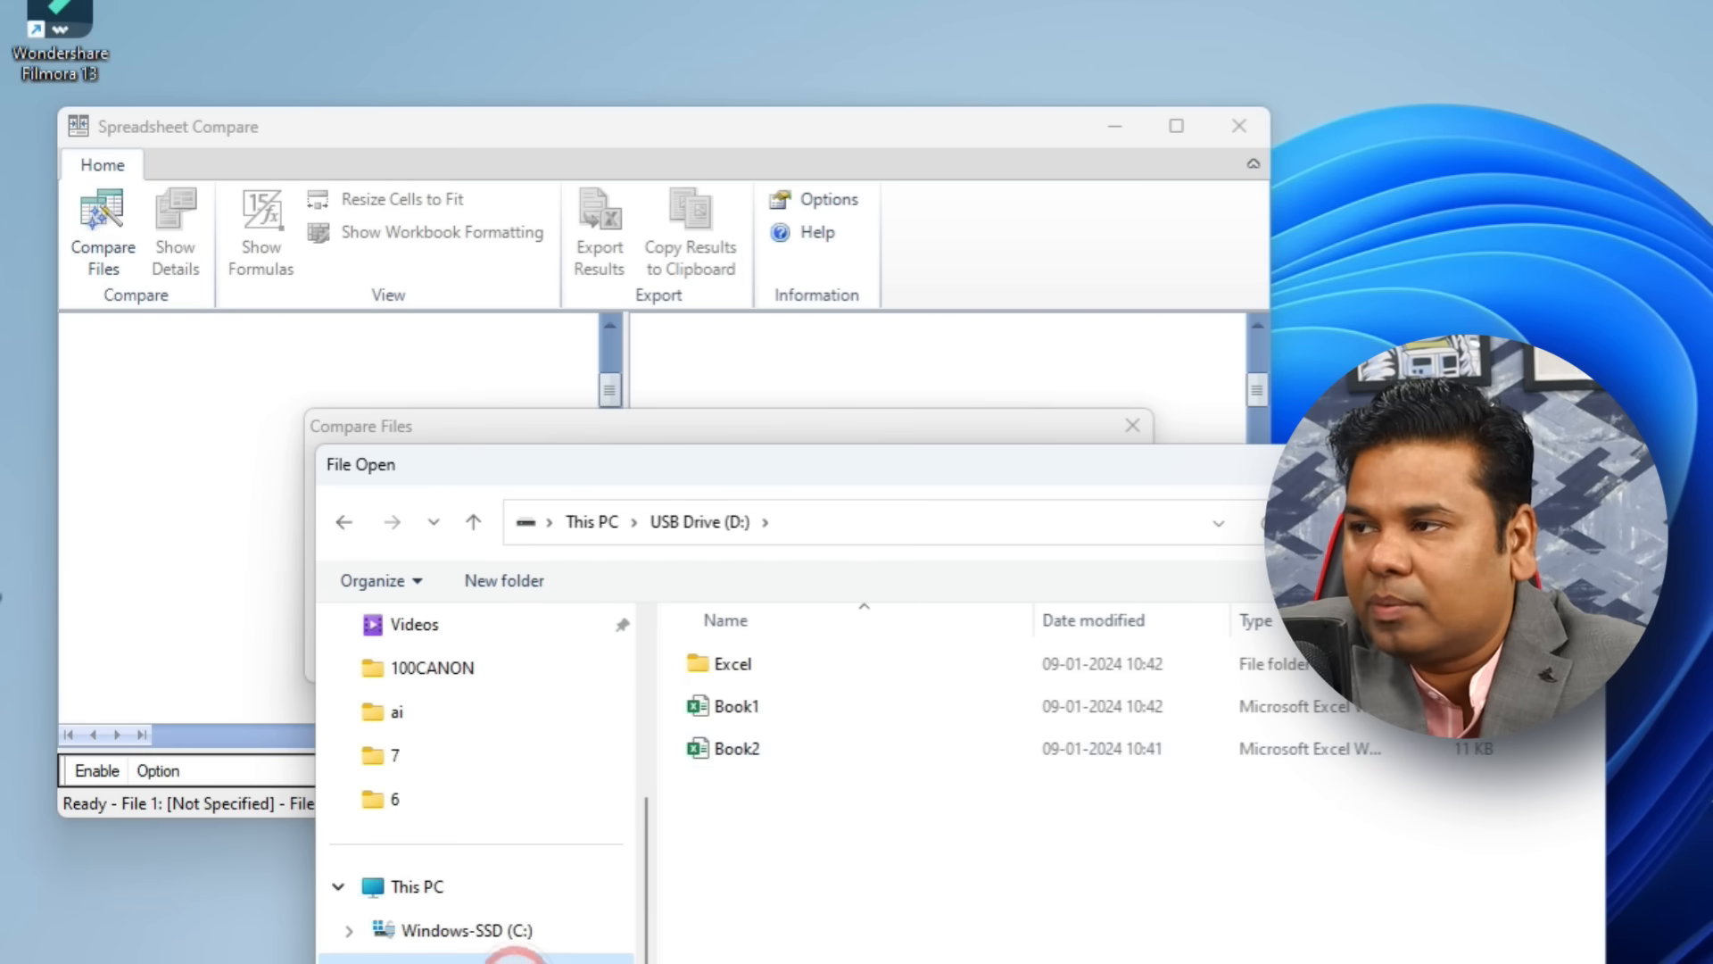
{"action": "double_click", "coordinate": [795, 712]}
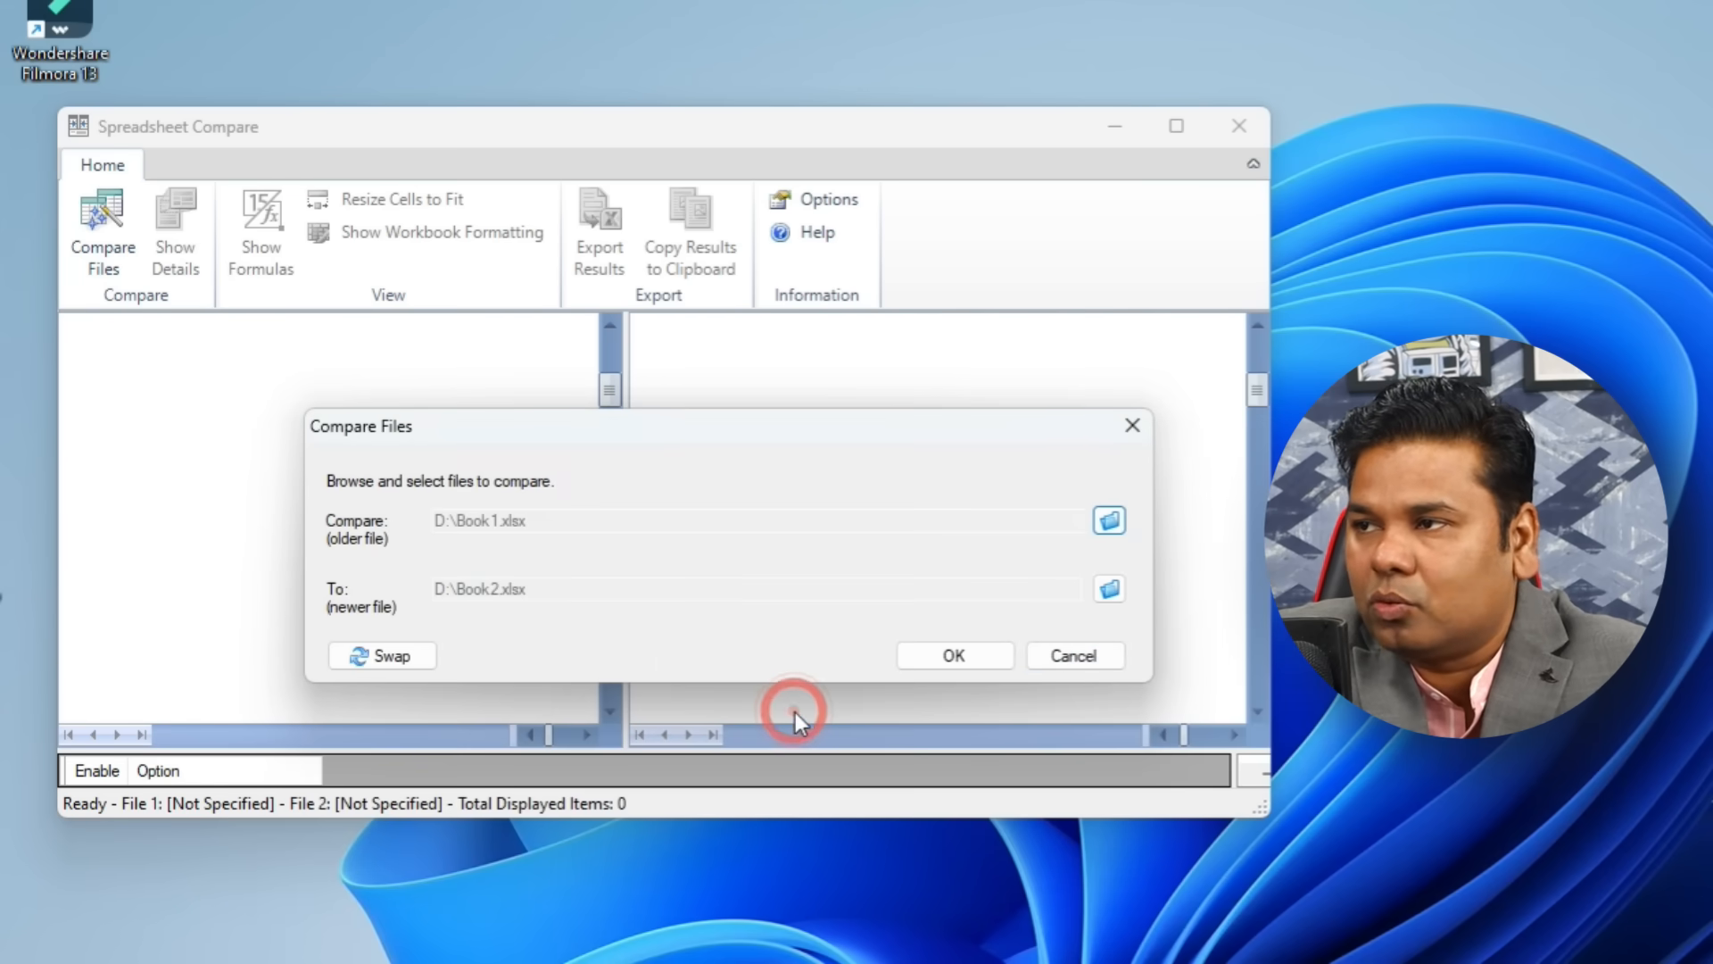
{"action": "left_click", "coordinate": [1109, 588]}
{"action": "double_click", "coordinate": [797, 760]}
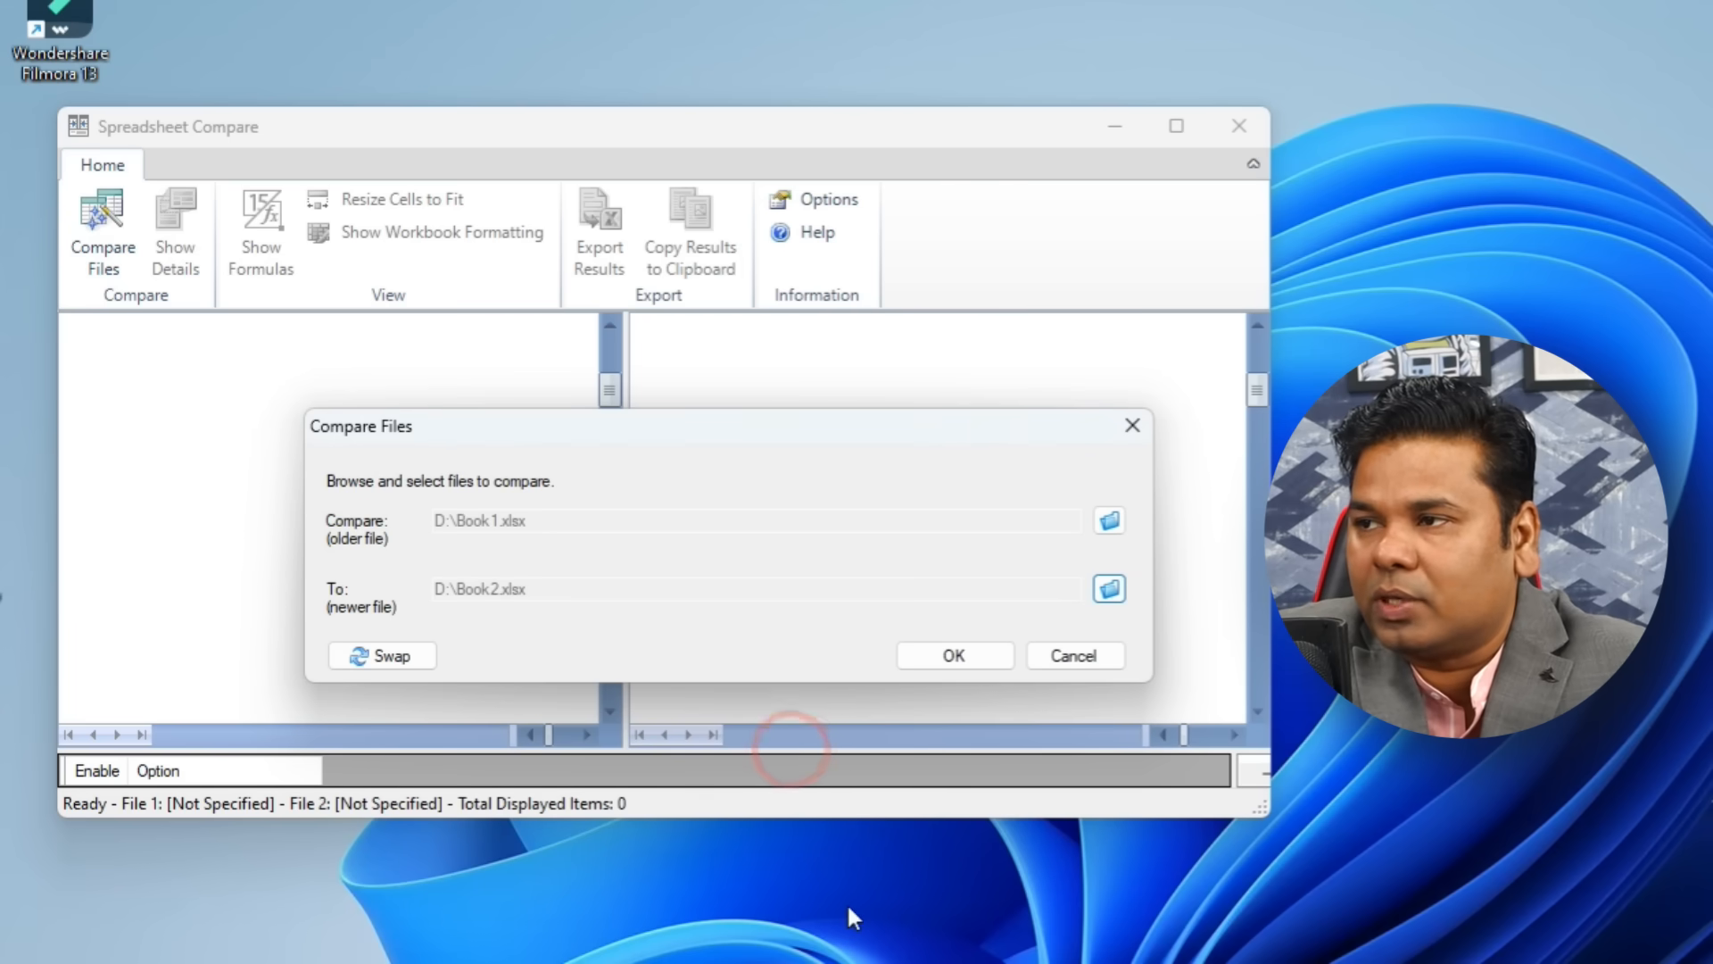
{"action": "left_click", "coordinate": [953, 656]}
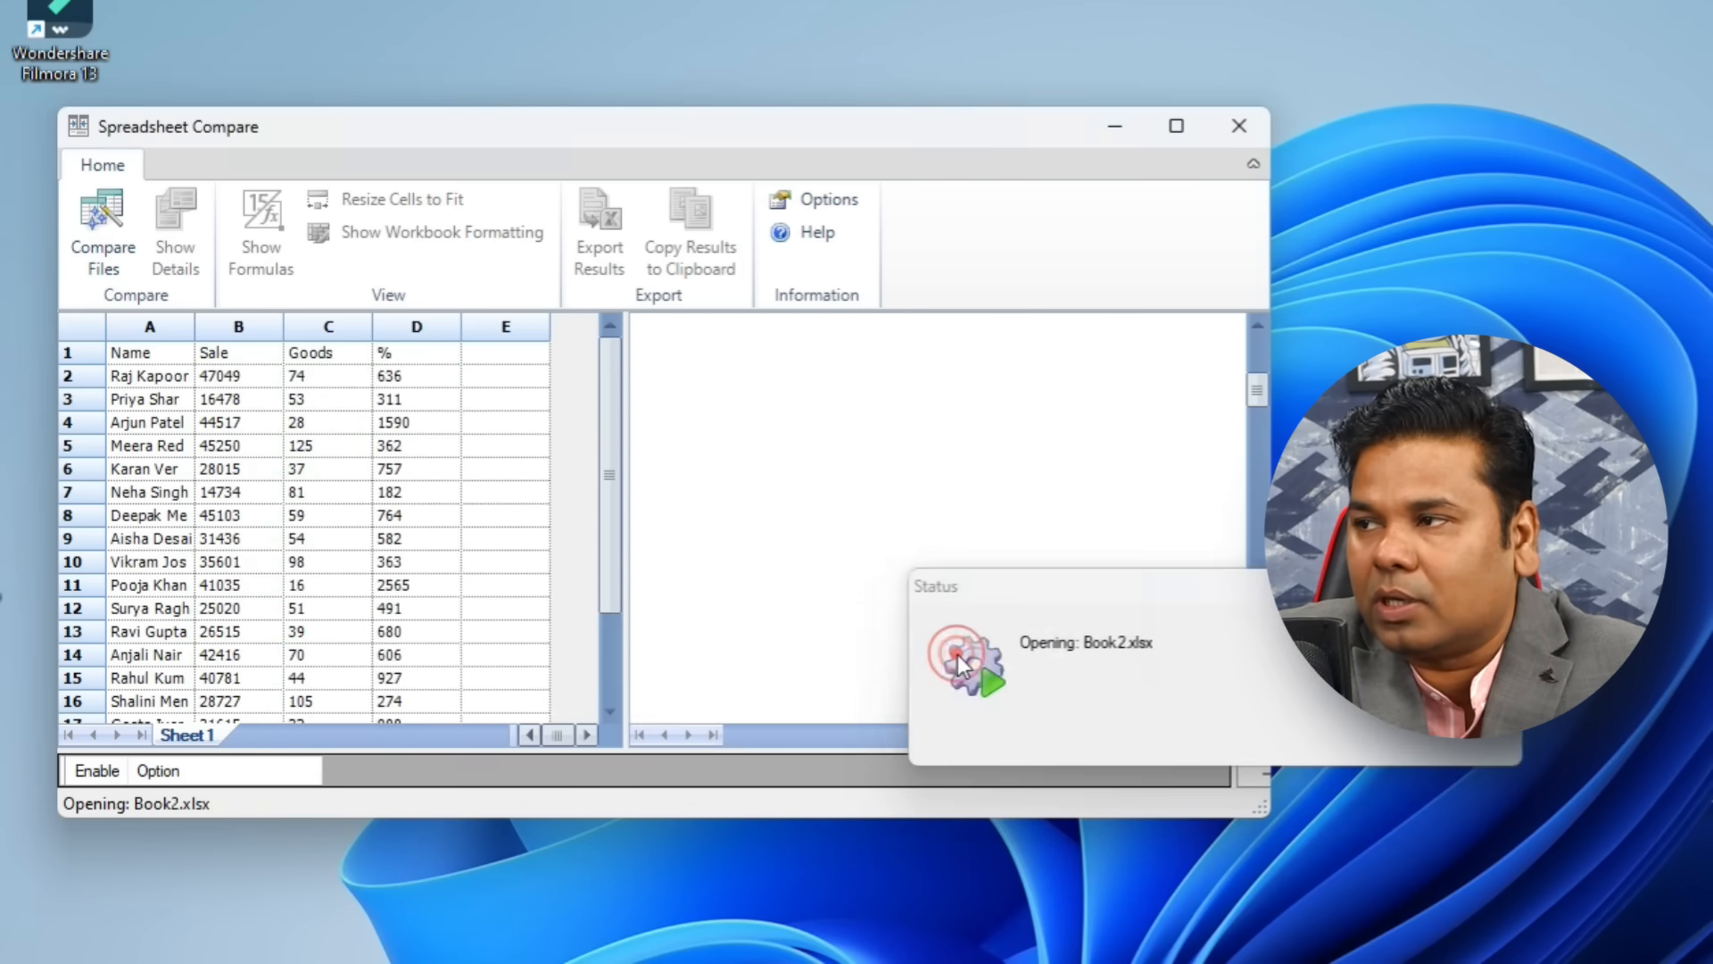
{"action": "left_click", "coordinate": [1178, 130]}
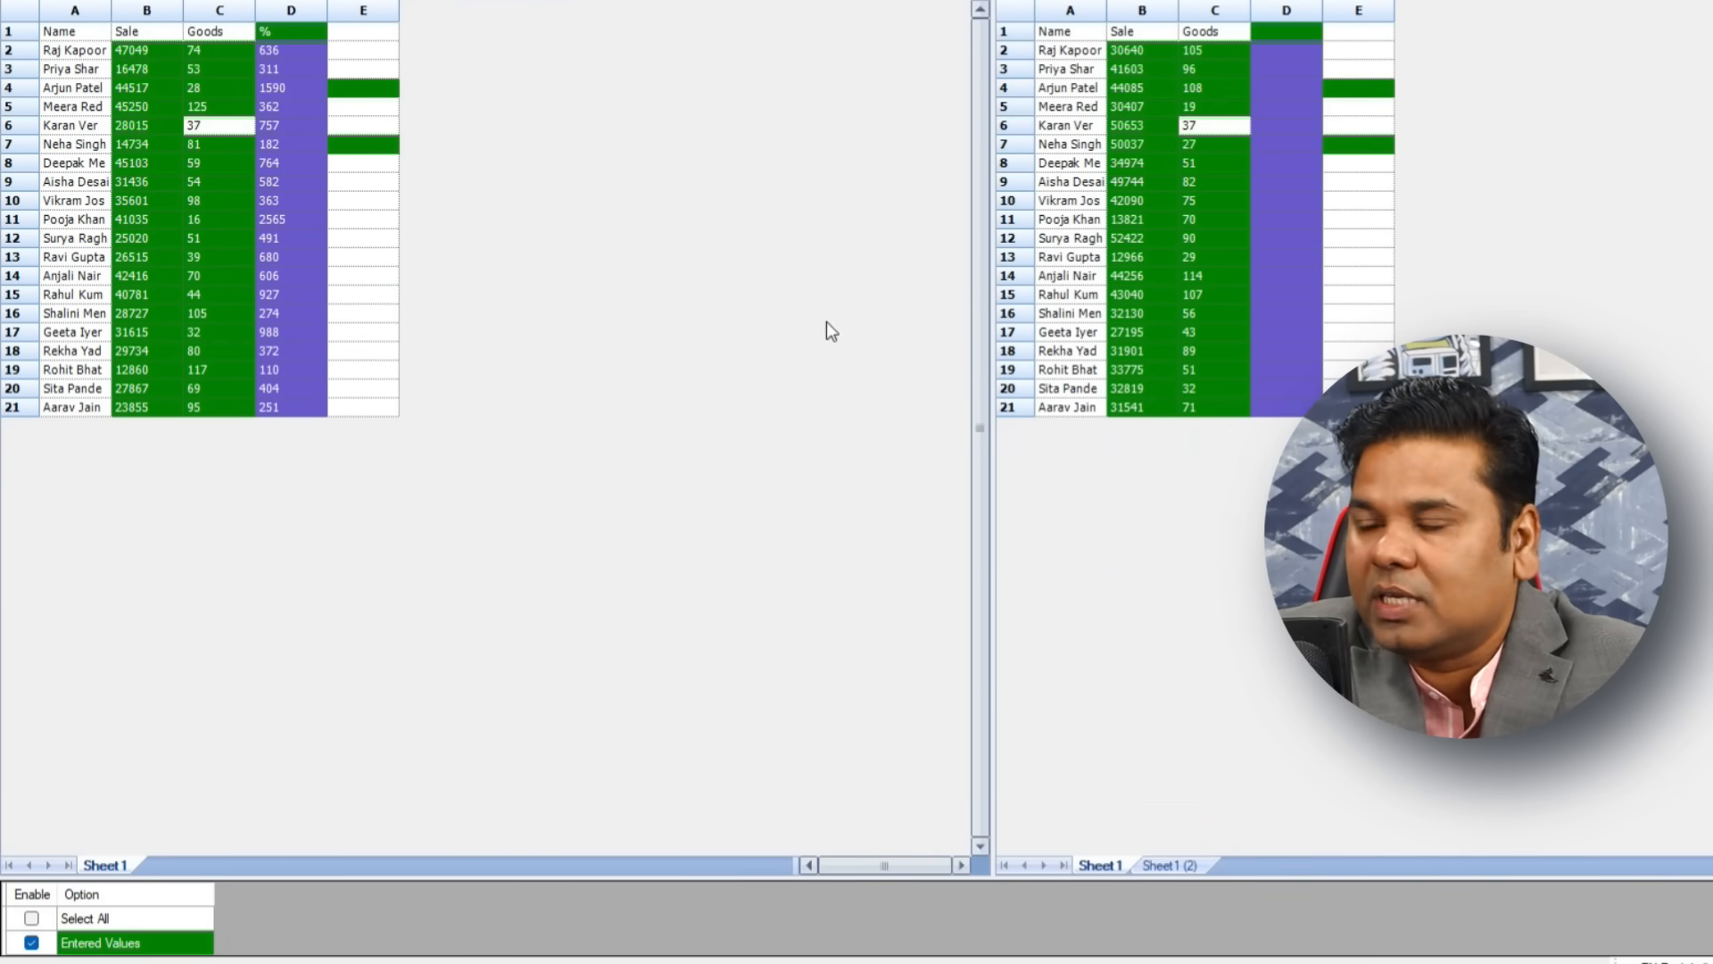
Step: Enlarge the difference-options list and enable the SysGen Formulas and SysGen Formulas Errors options
{"action": "left_click_drag", "start_coordinate": [434, 879], "coordinate": [478, 483]}
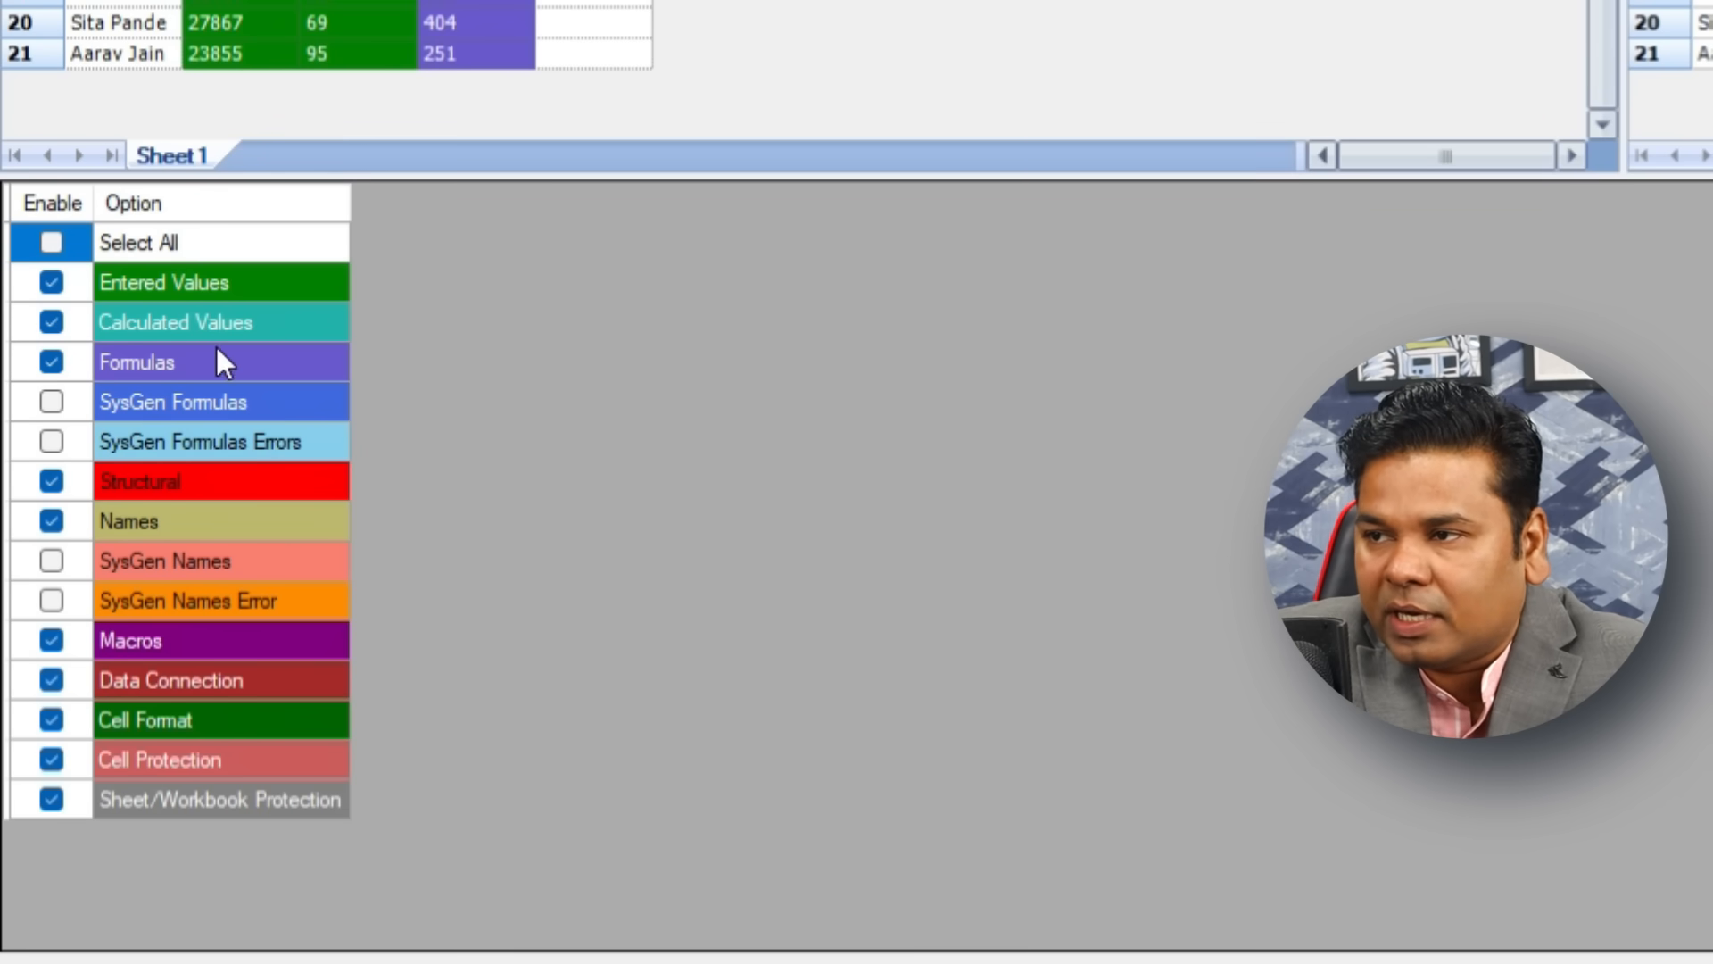
{"action": "left_click", "coordinate": [54, 402]}
{"action": "left_click", "coordinate": [50, 441]}
{"action": "left_click", "coordinate": [55, 576]}
{"action": "left_click", "coordinate": [63, 598]}
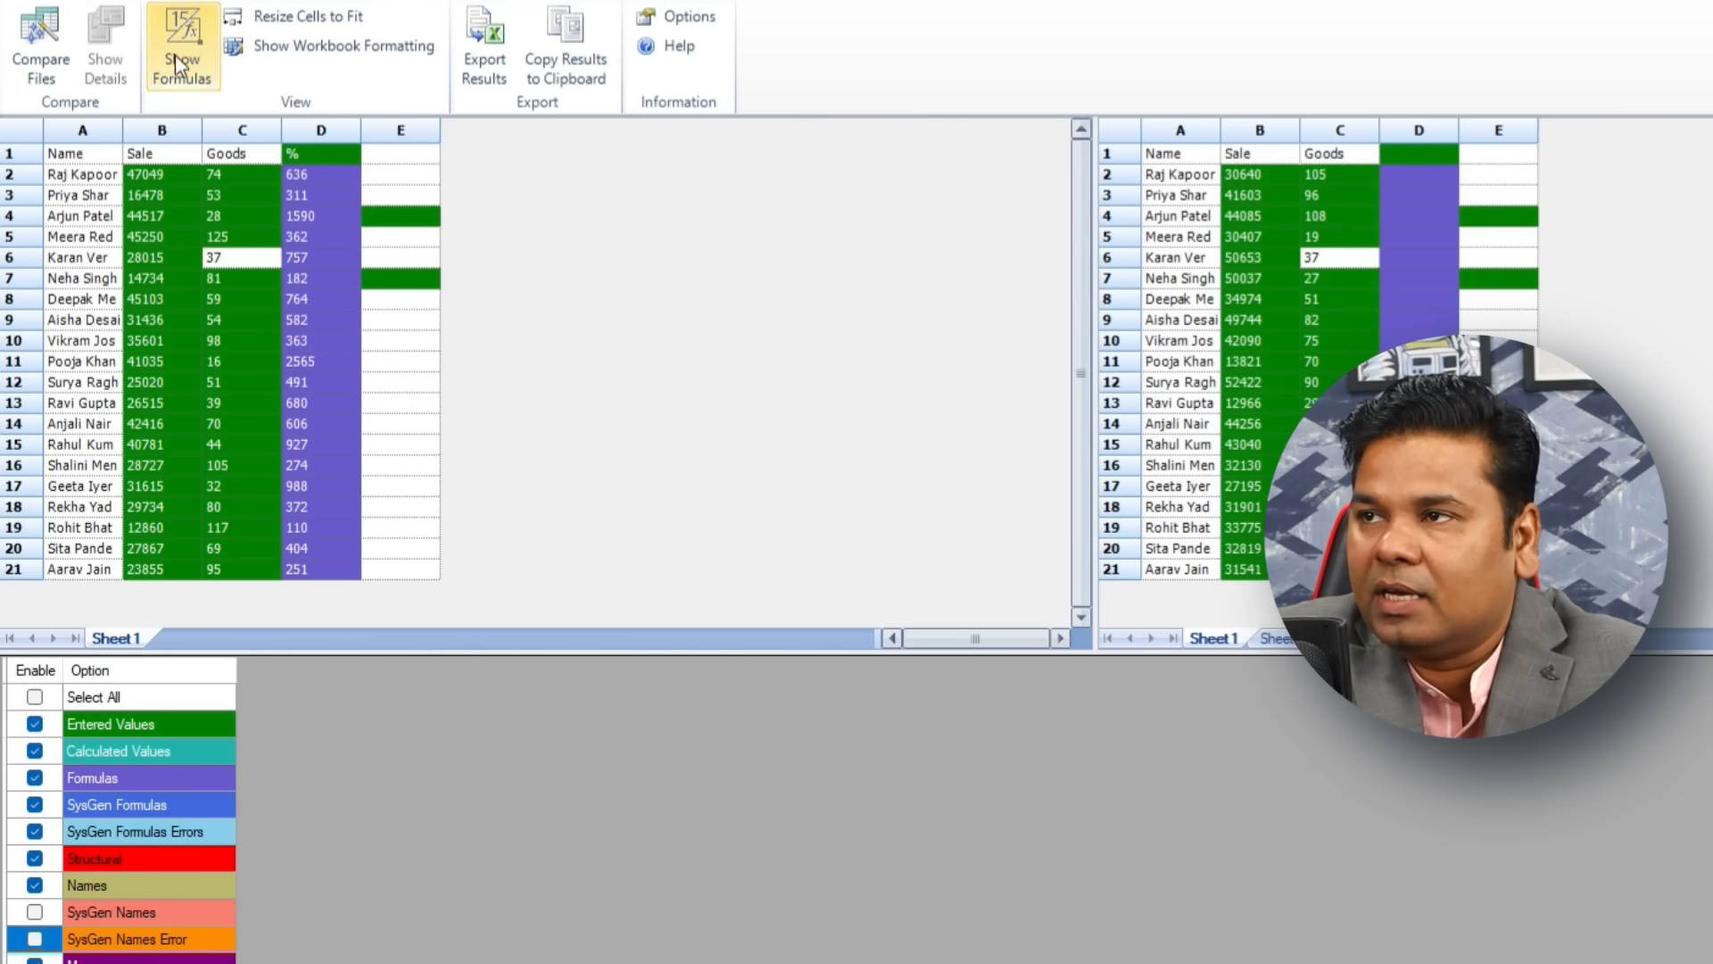
Step: Display formulas instead of values in the compared sheets to view them, and switch back to values
{"action": "left_click", "coordinate": [150, 44]}
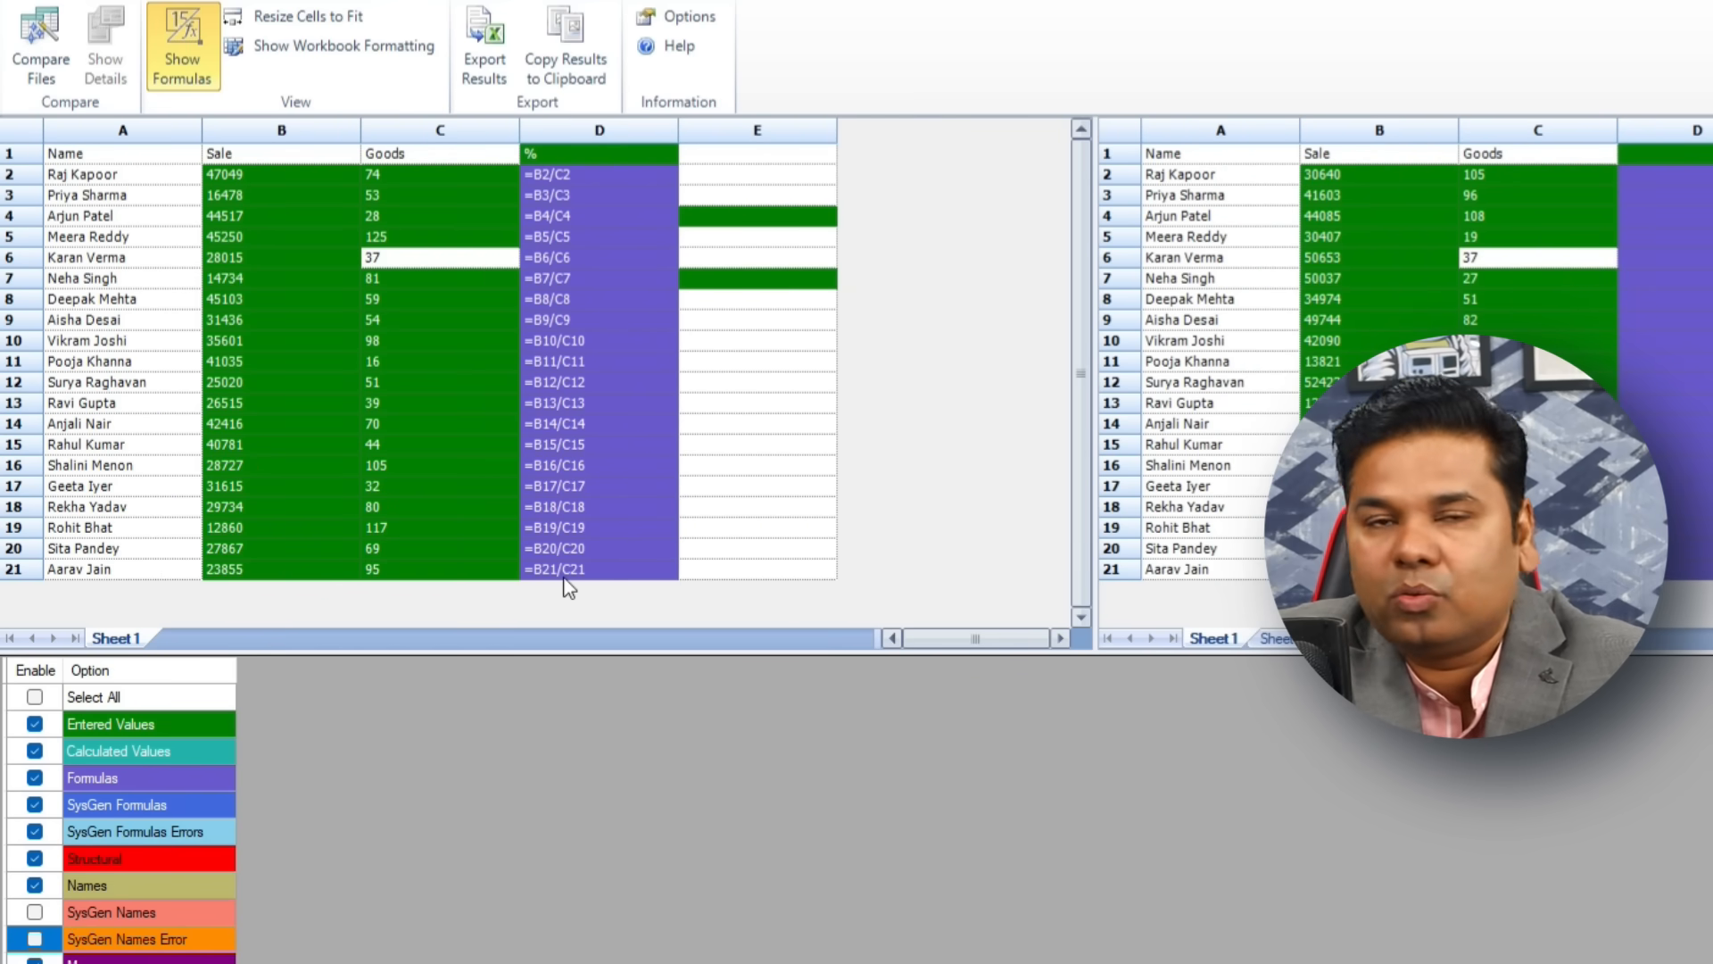
{"action": "left_click", "coordinate": [180, 41]}
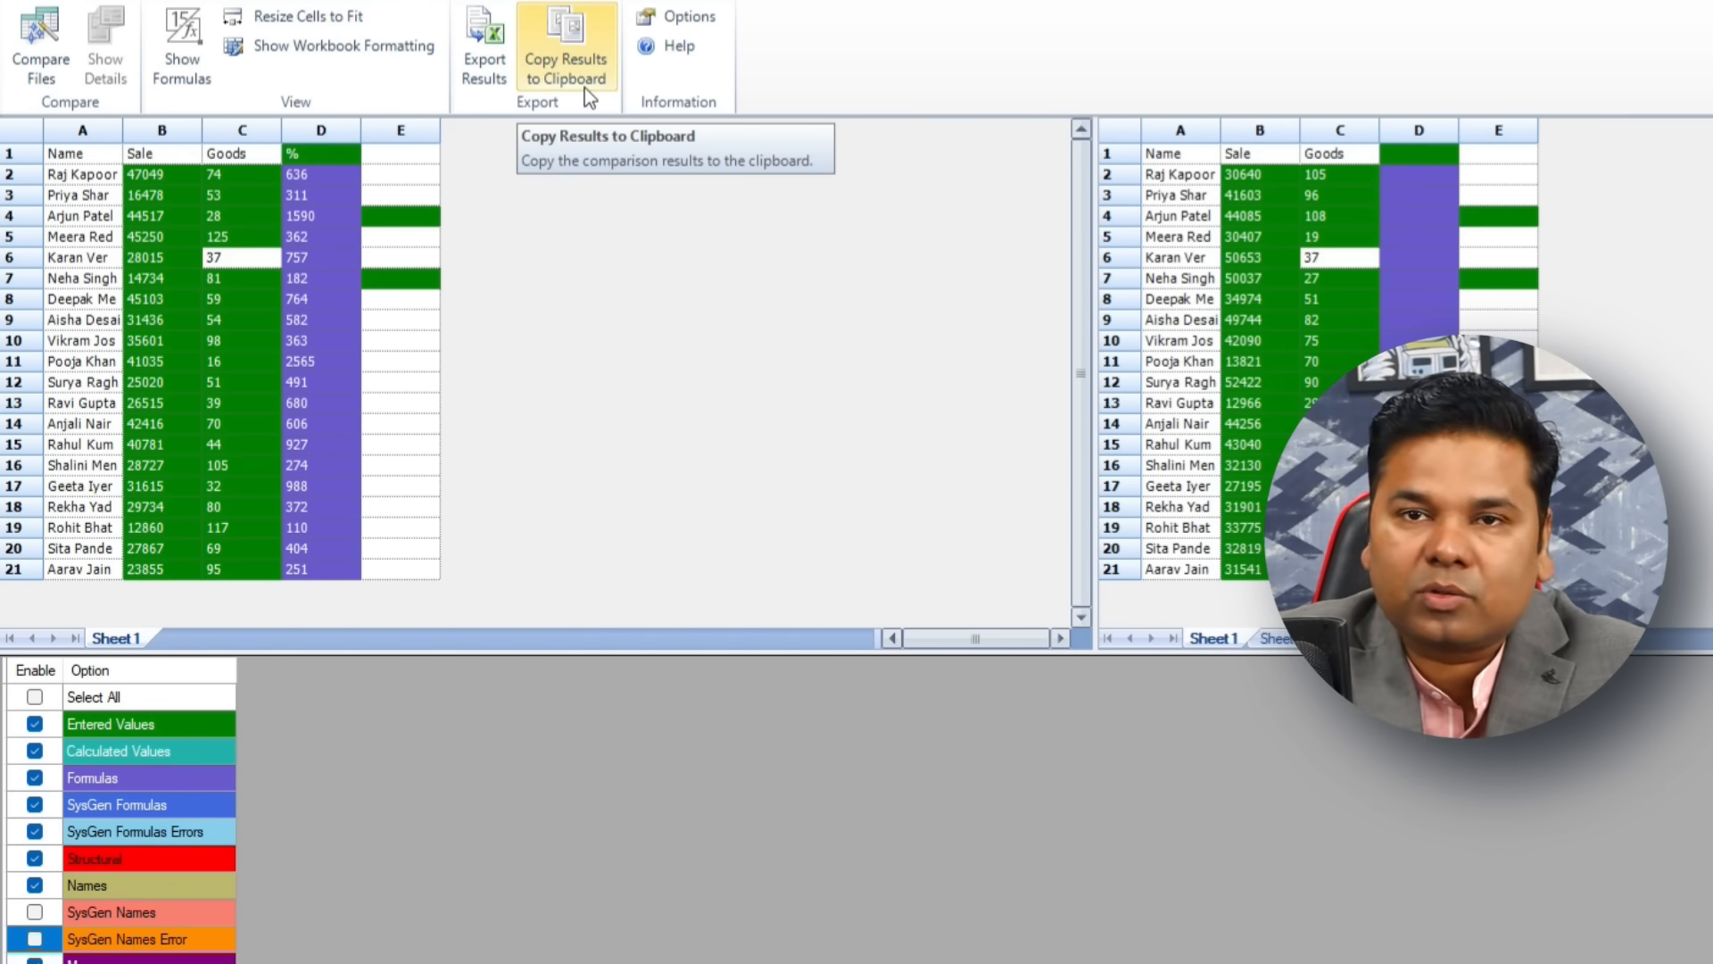
Step: Export the comparison results to USB Drive (D:) as an Excel workbook named Book3
{"action": "left_click", "coordinate": [486, 79]}
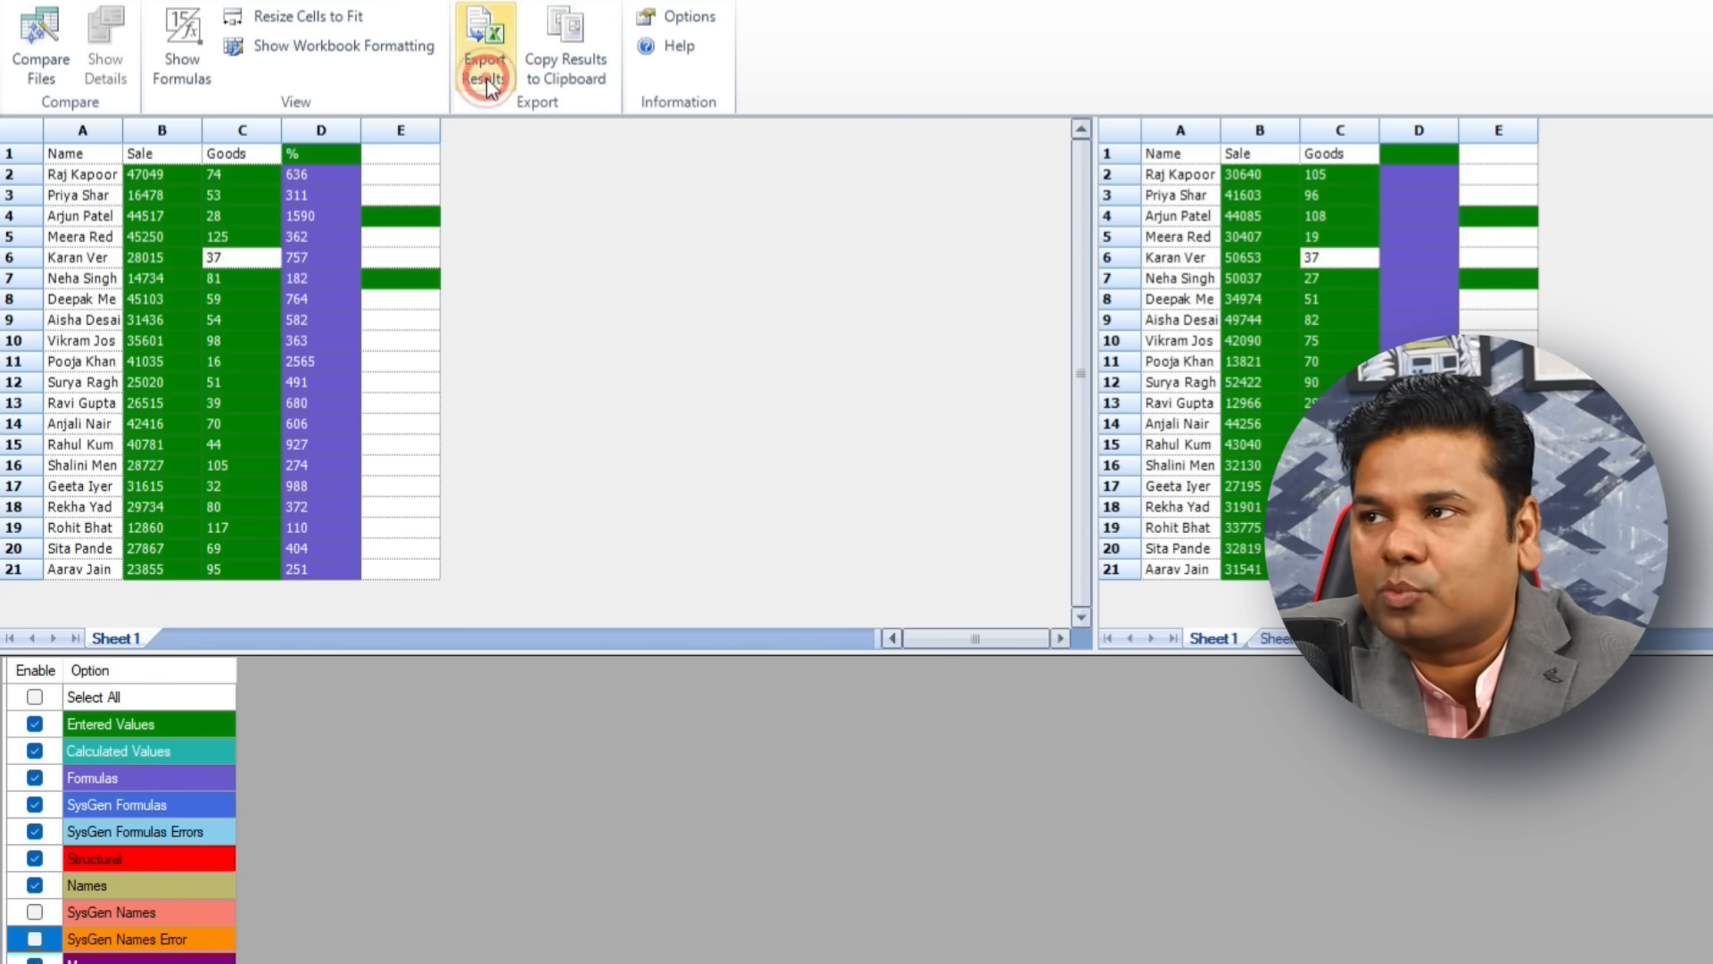
{"action": "left_click", "coordinate": [816, 254]}
{"action": "left_click", "coordinate": [240, 509]}
{"action": "left_click", "coordinate": [242, 511]}
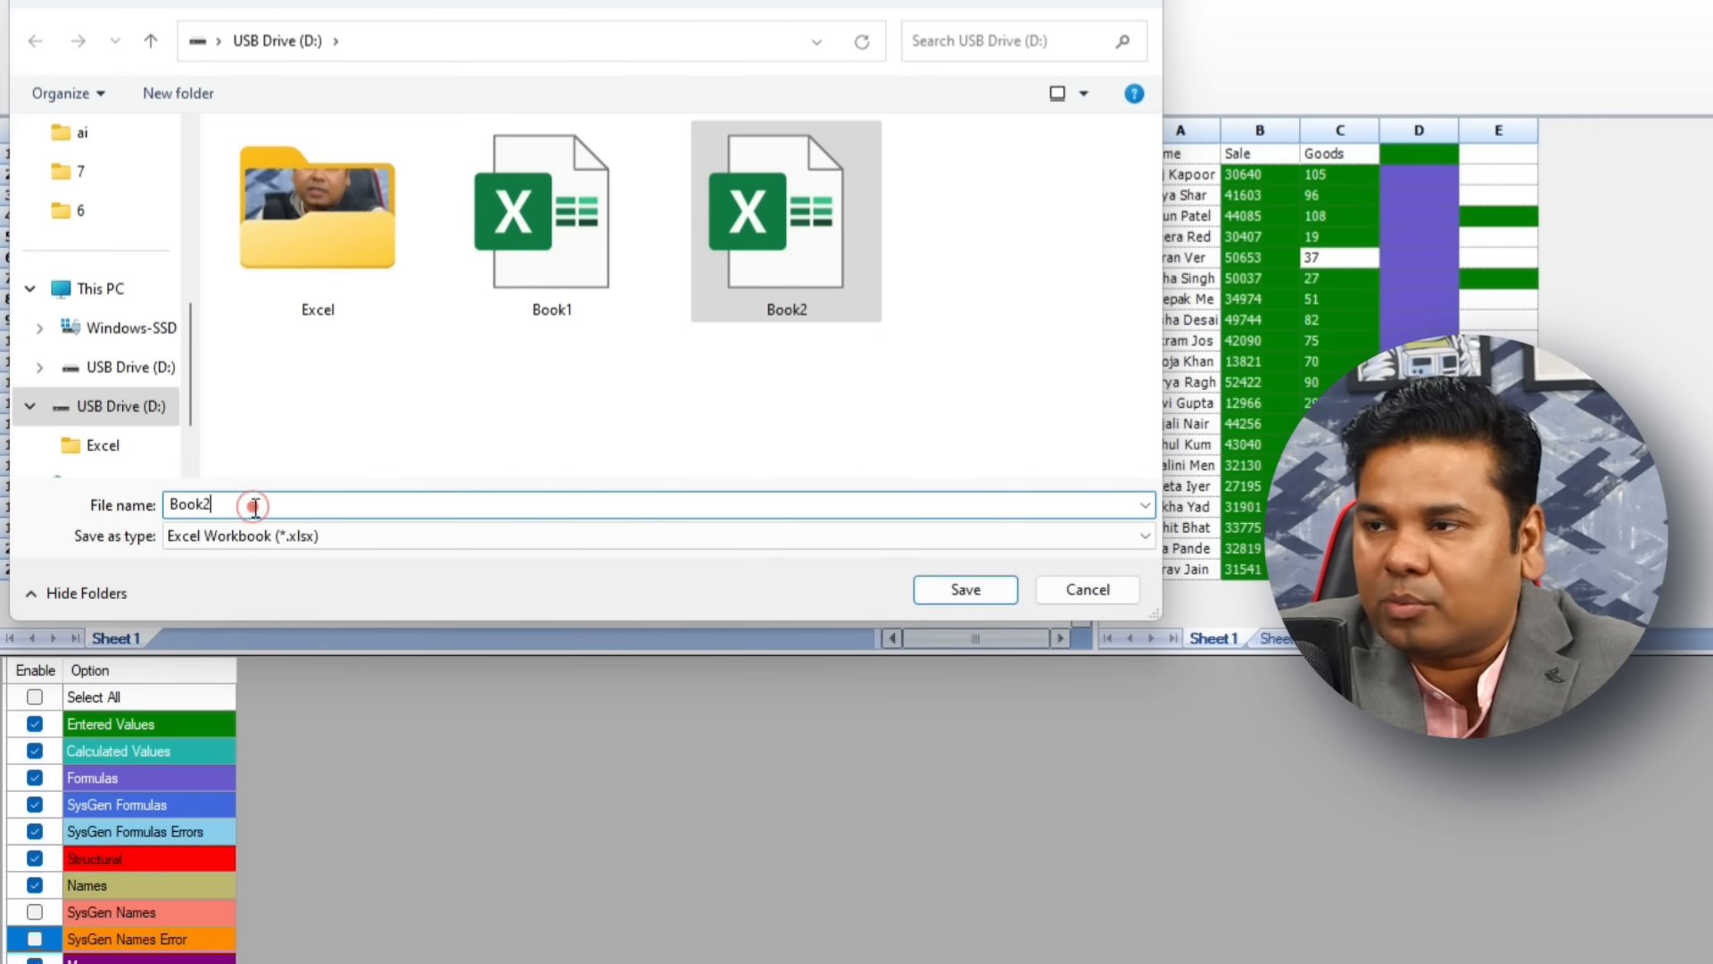
{"action": "key", "text": "BackSpace"}
{"action": "type", "text": "3"}
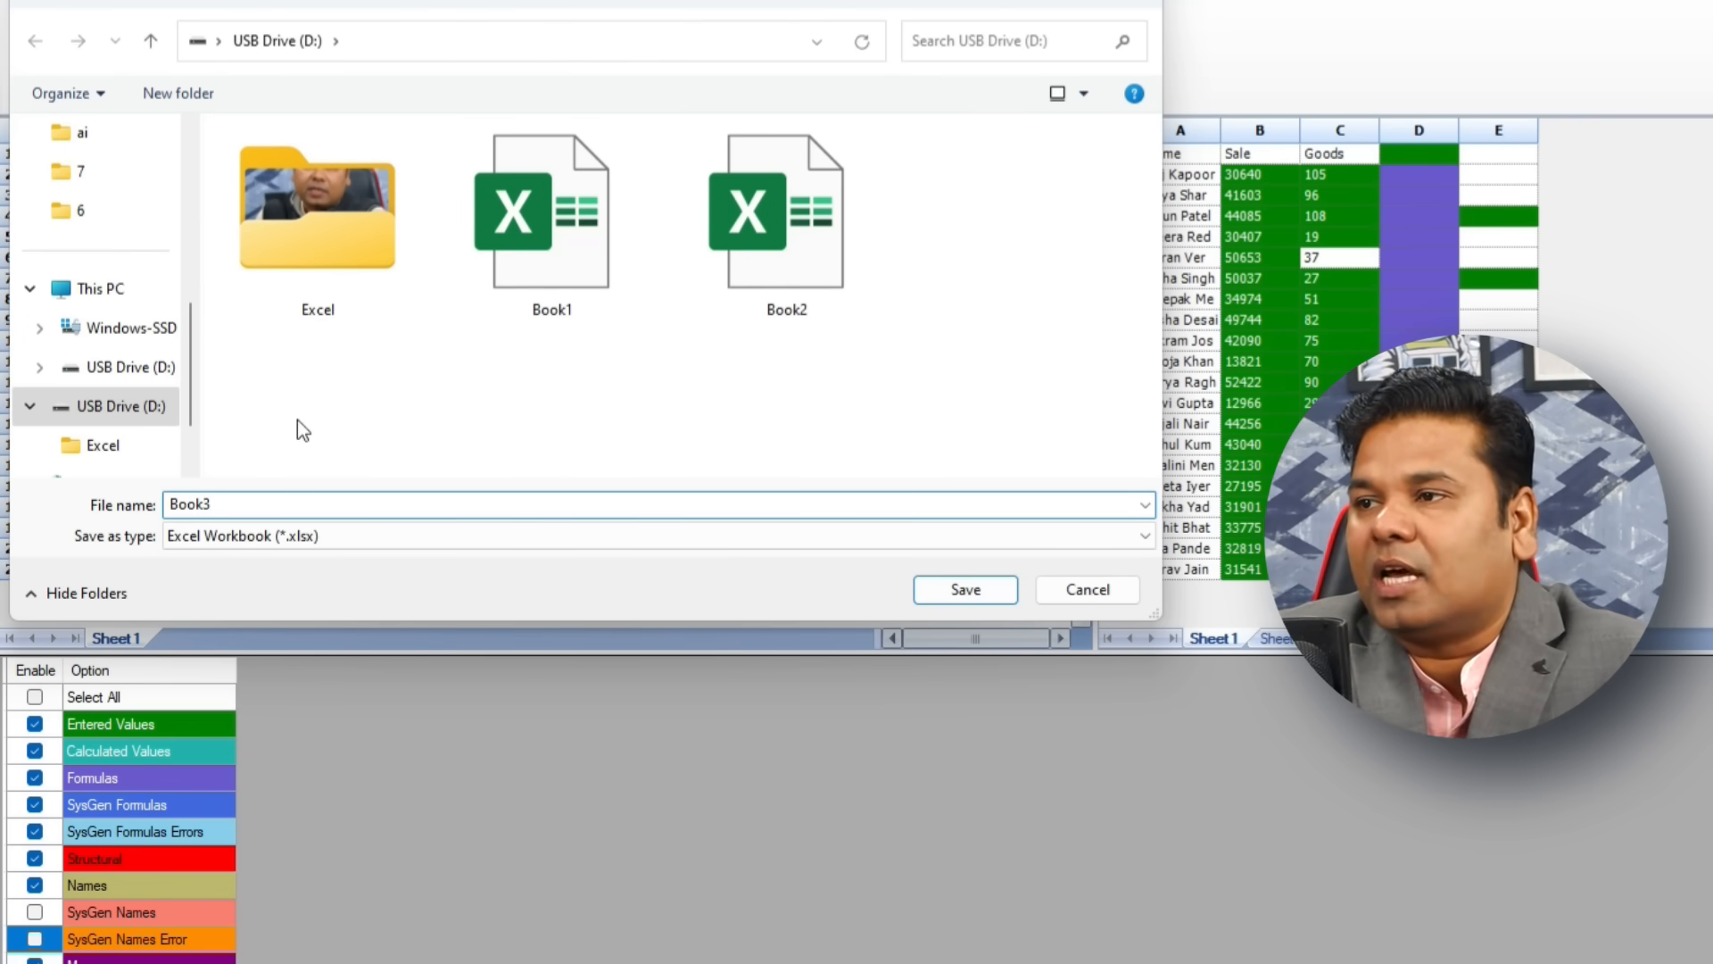
{"action": "left_click", "coordinate": [965, 590]}
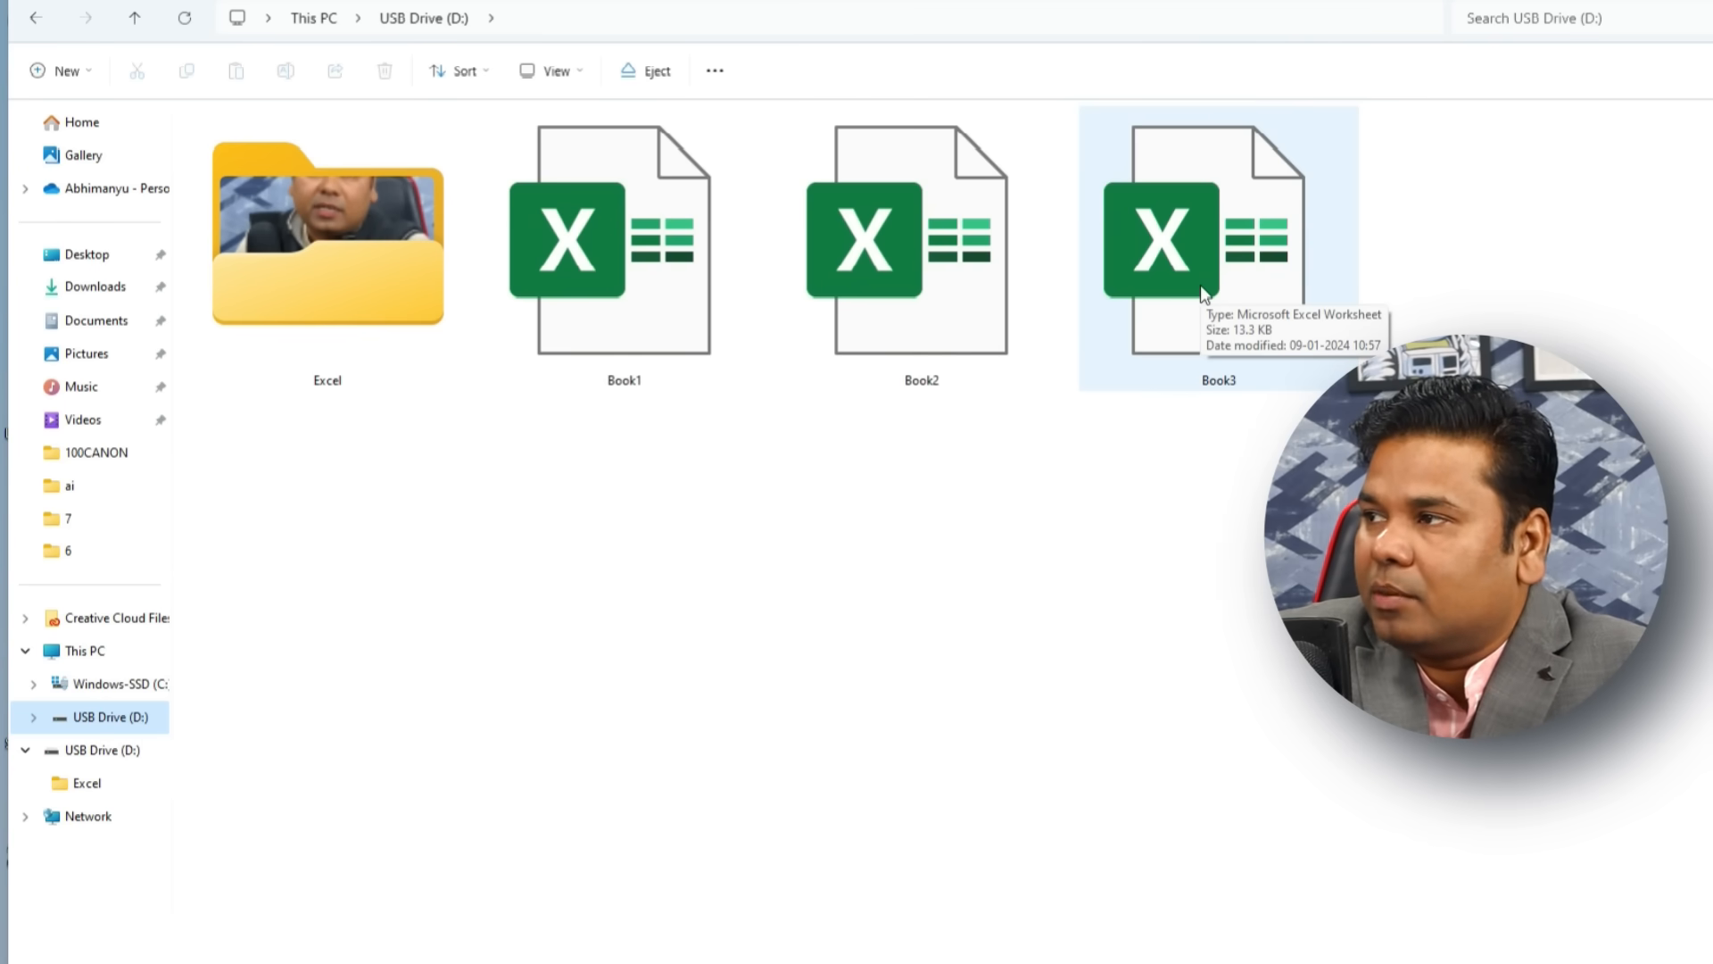
Step: Open the exported Book3 workbook from USB Drive (D:) and review its list of differences
{"action": "double_click", "coordinate": [1201, 286]}
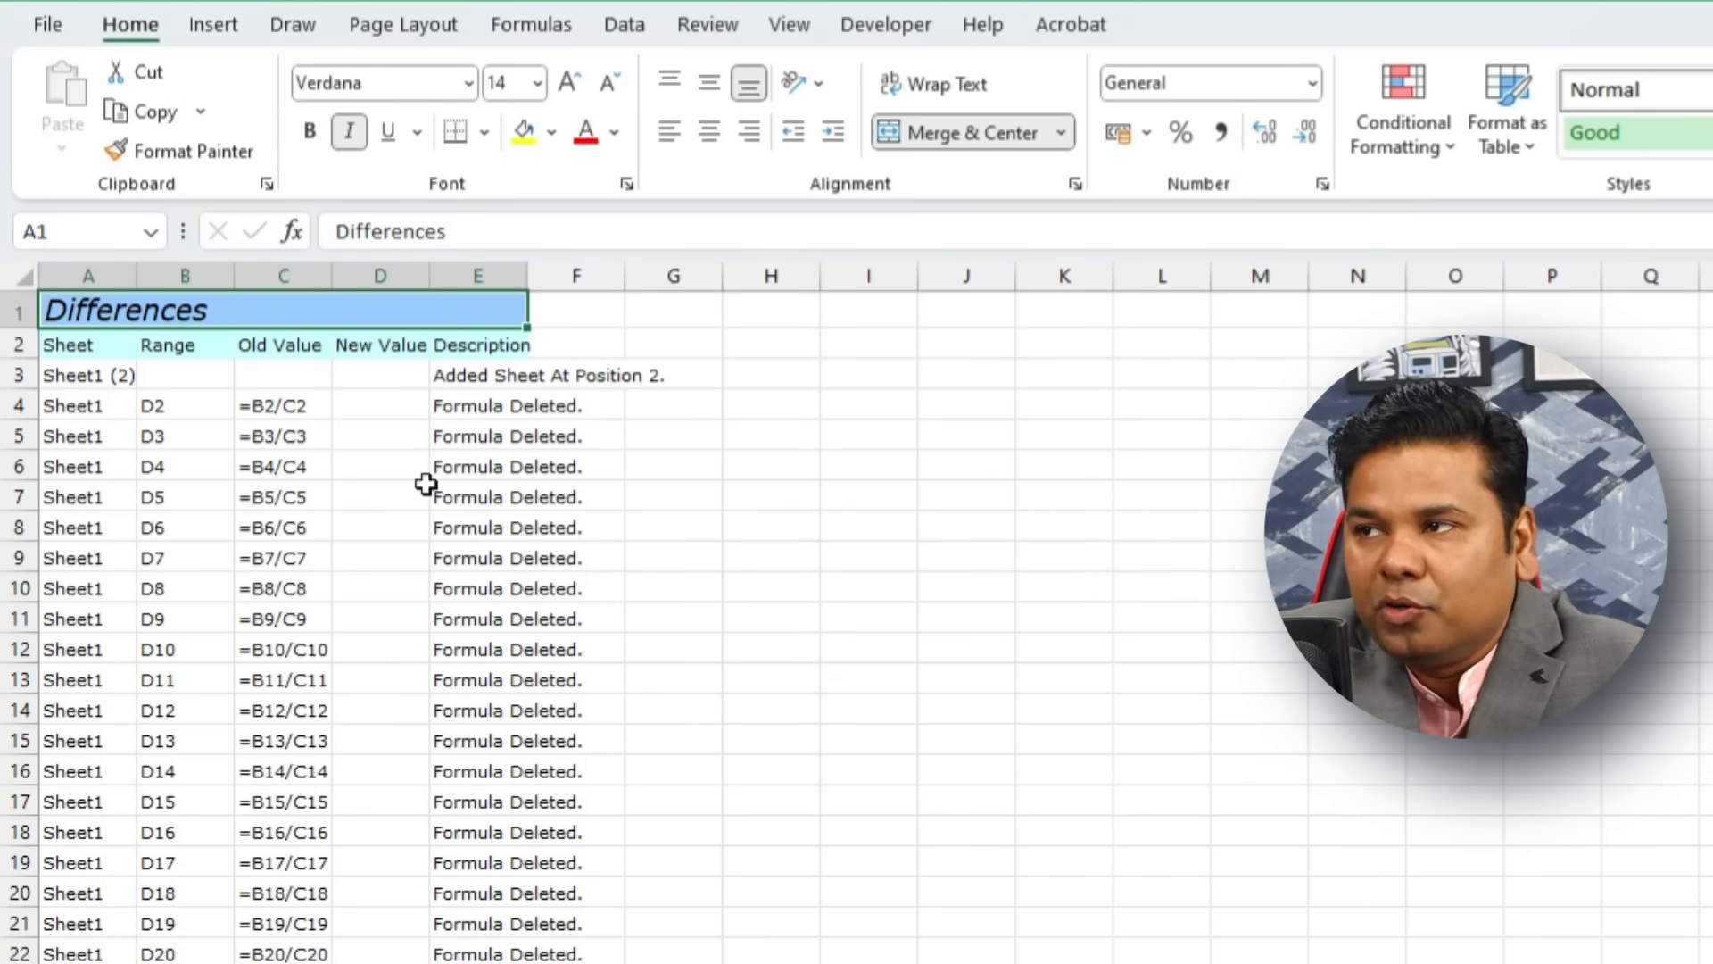
{"action": "scroll", "coordinate": [441, 714], "scroll_direction": "down", "scroll_amount": 20}
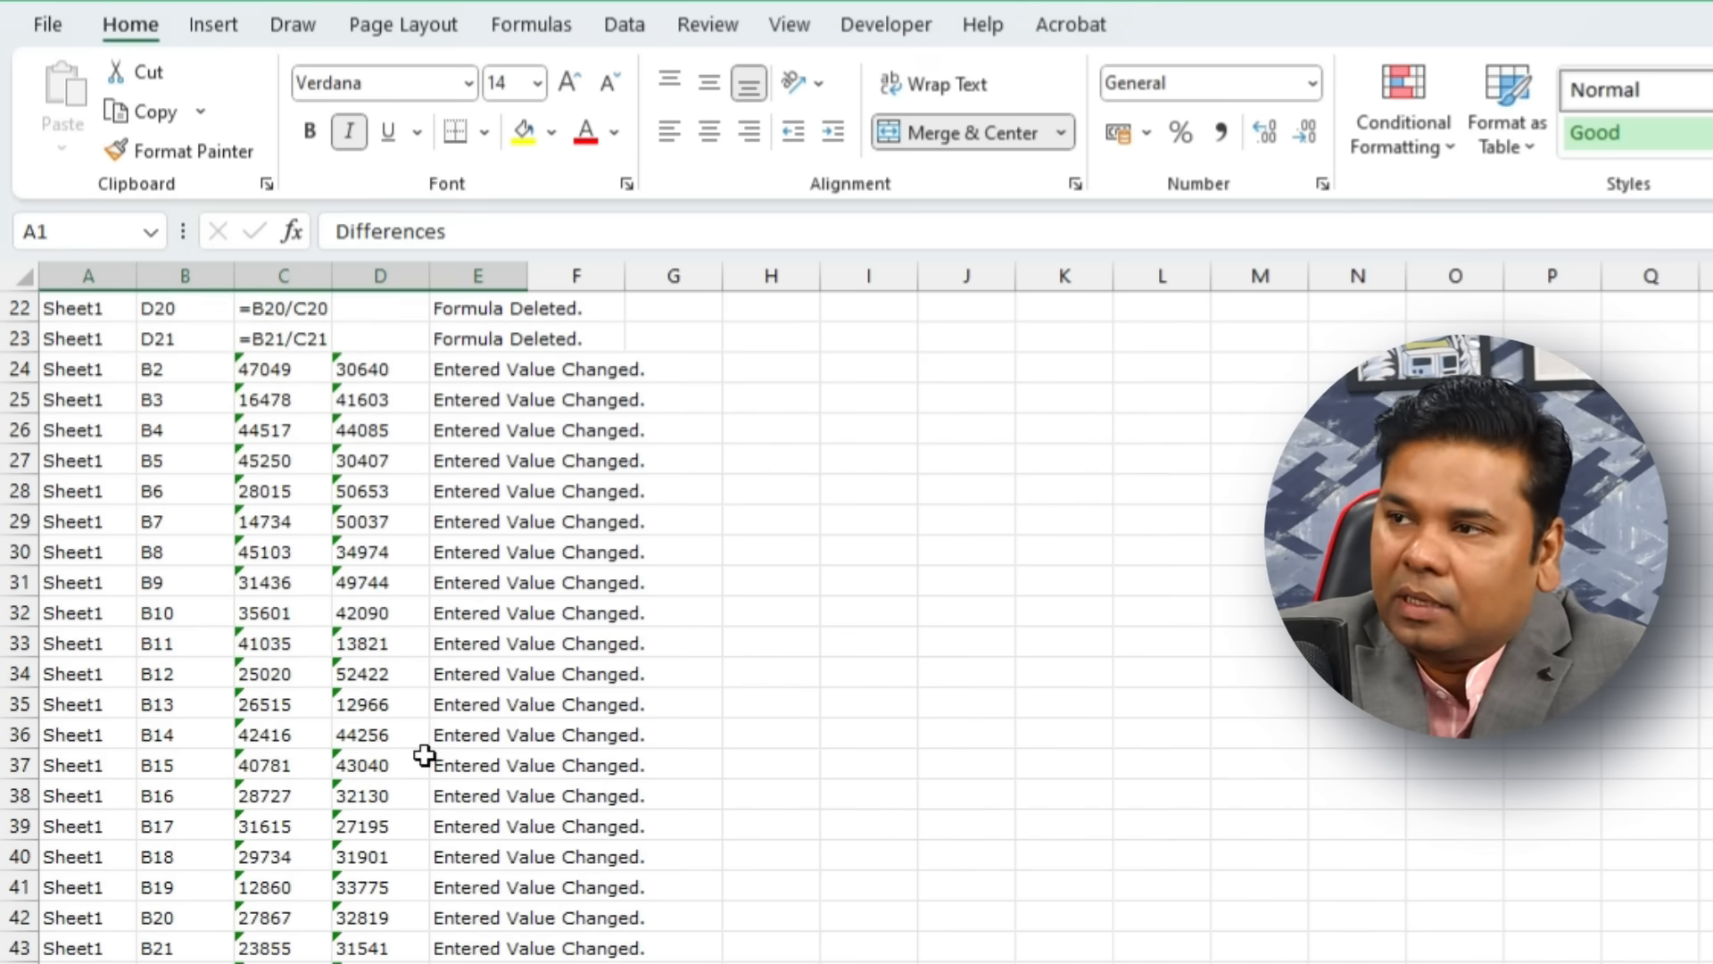